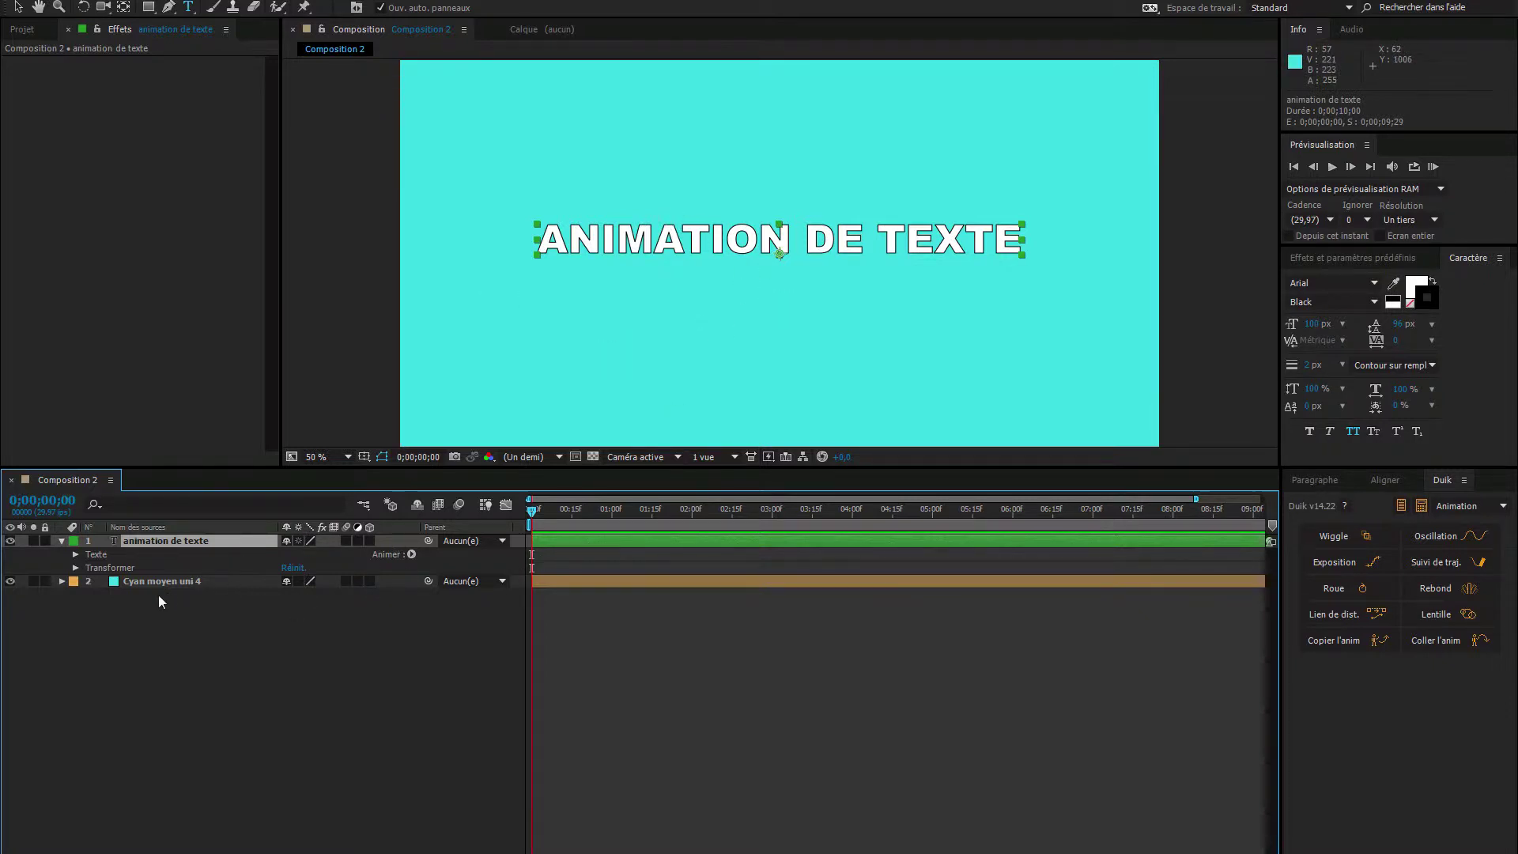
Step: Examine the text layer's path options and other text options, including the choices for anchor point placement
{"action": "left_click", "coordinate": [76, 554]}
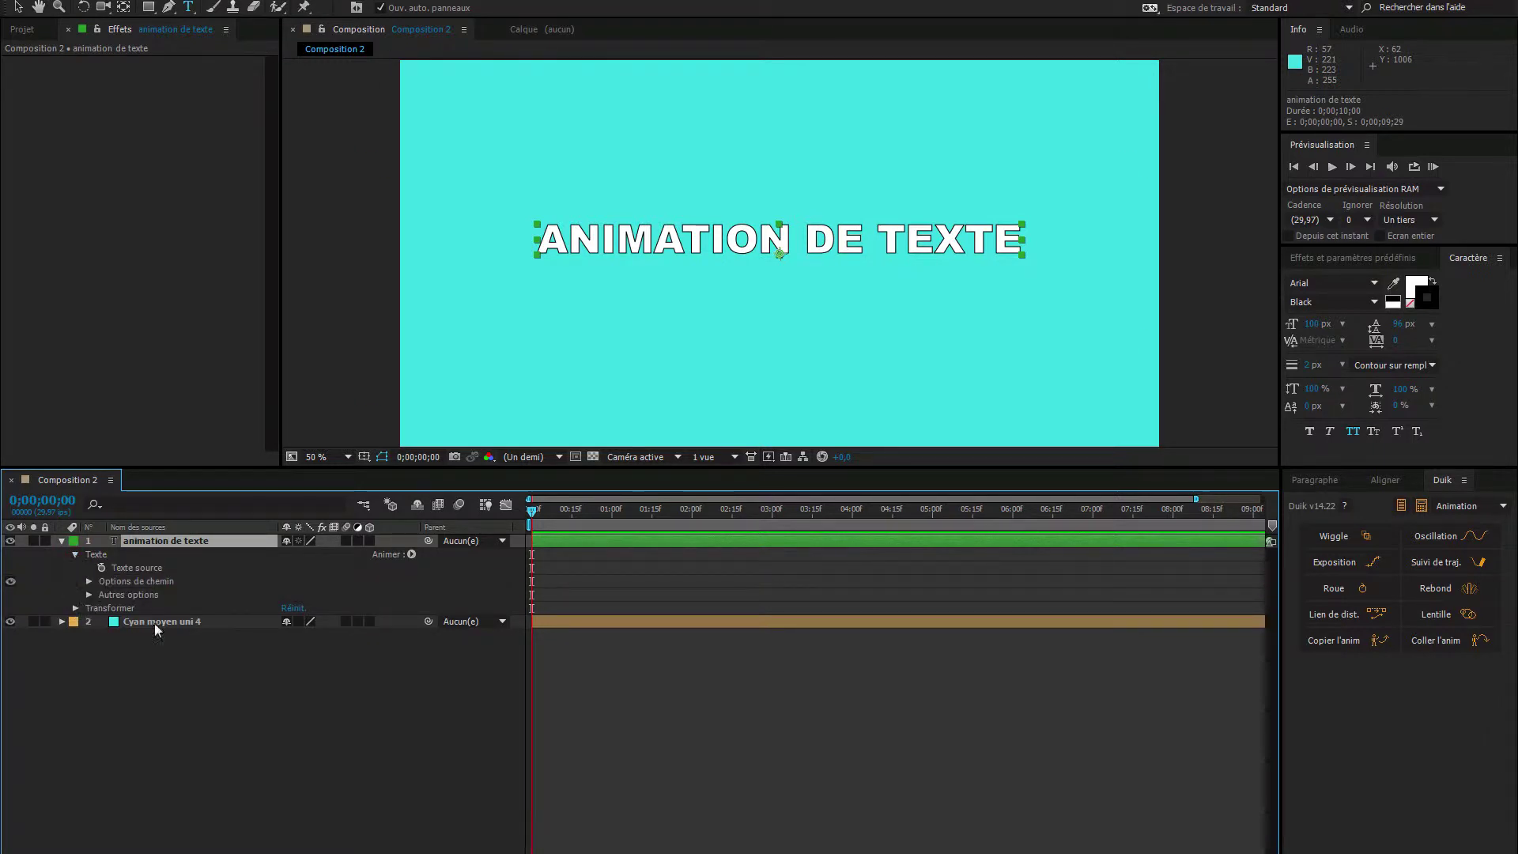
{"action": "left_click", "coordinate": [89, 581]}
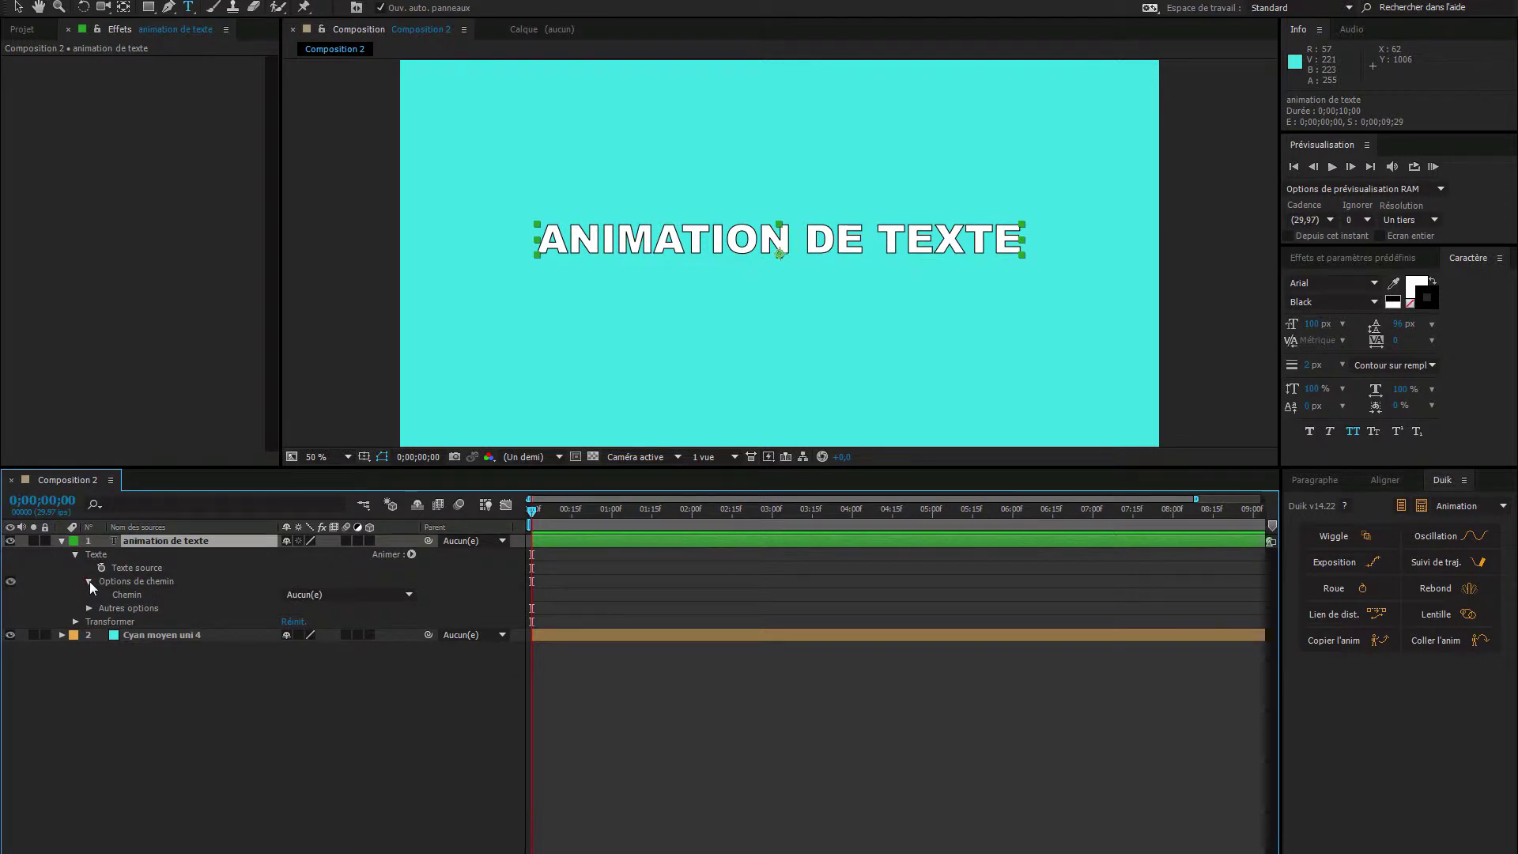
{"action": "left_click", "coordinate": [89, 581]}
{"action": "left_click", "coordinate": [88, 594]}
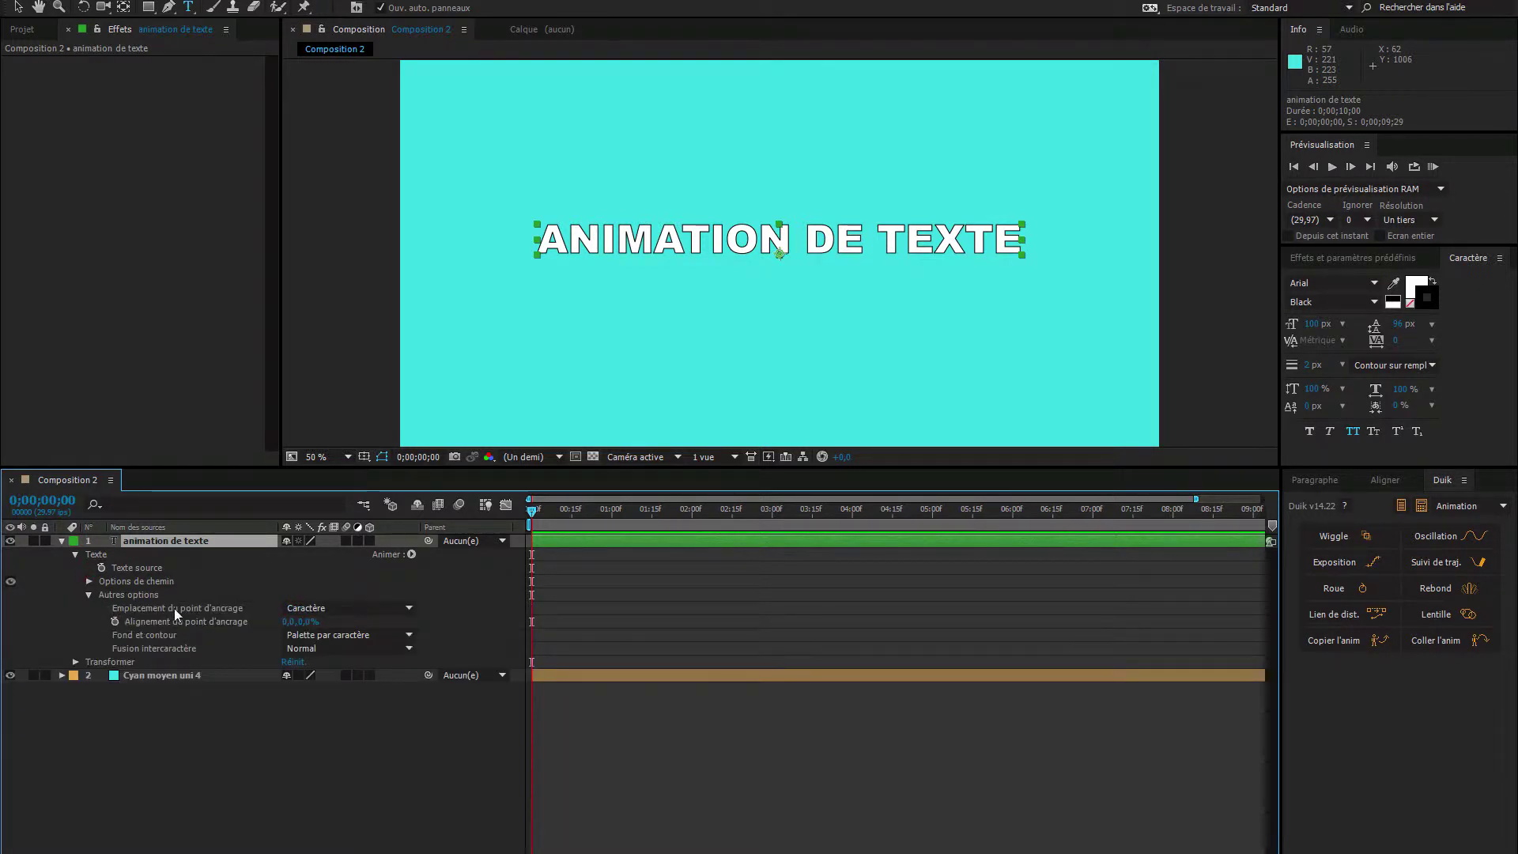
{"action": "left_click", "coordinate": [379, 608]}
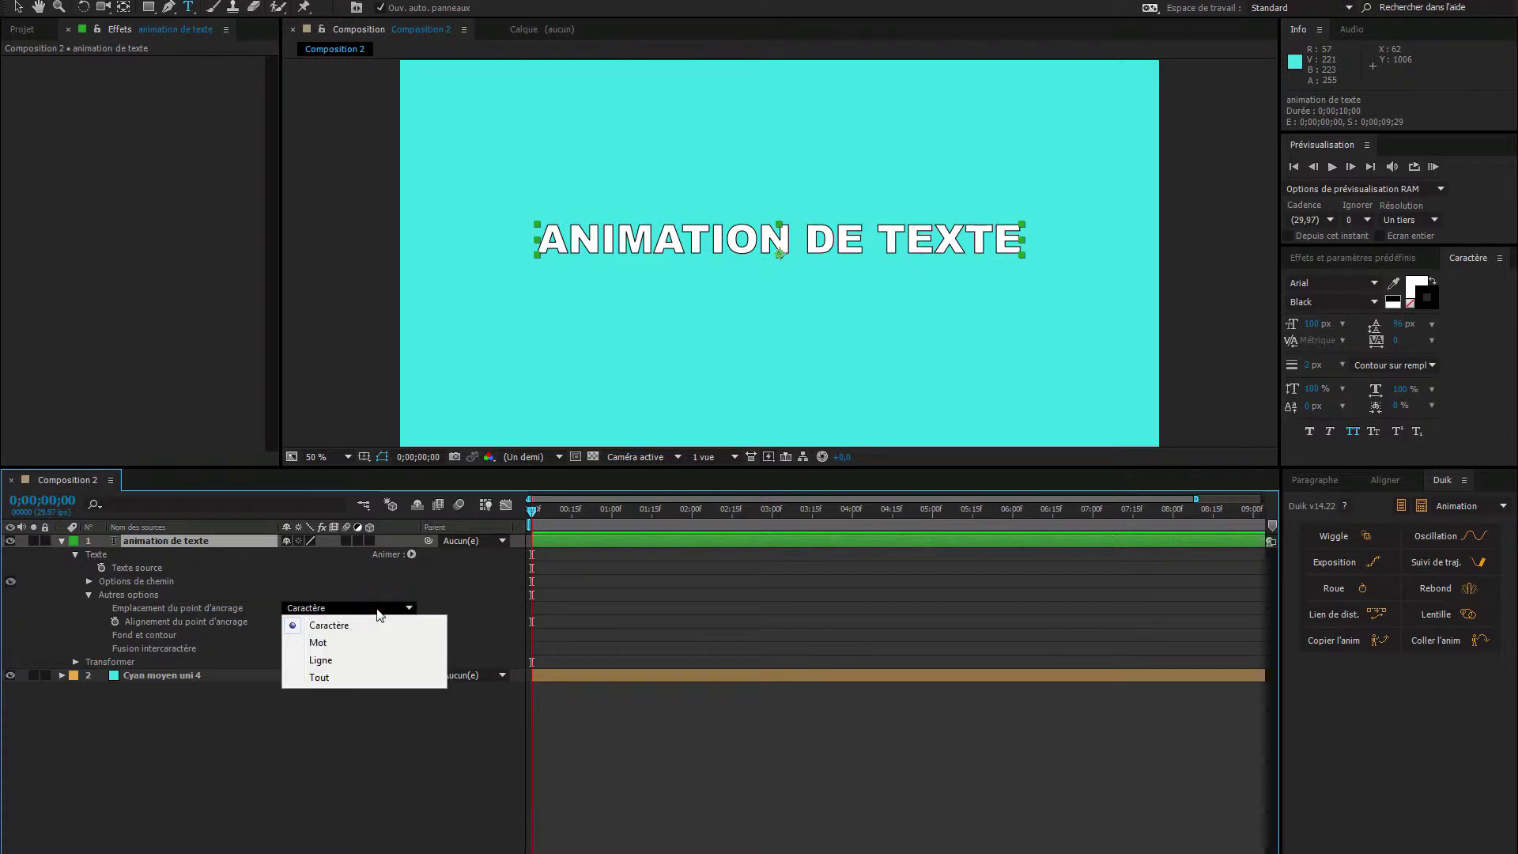
{"action": "left_click", "coordinate": [448, 601]}
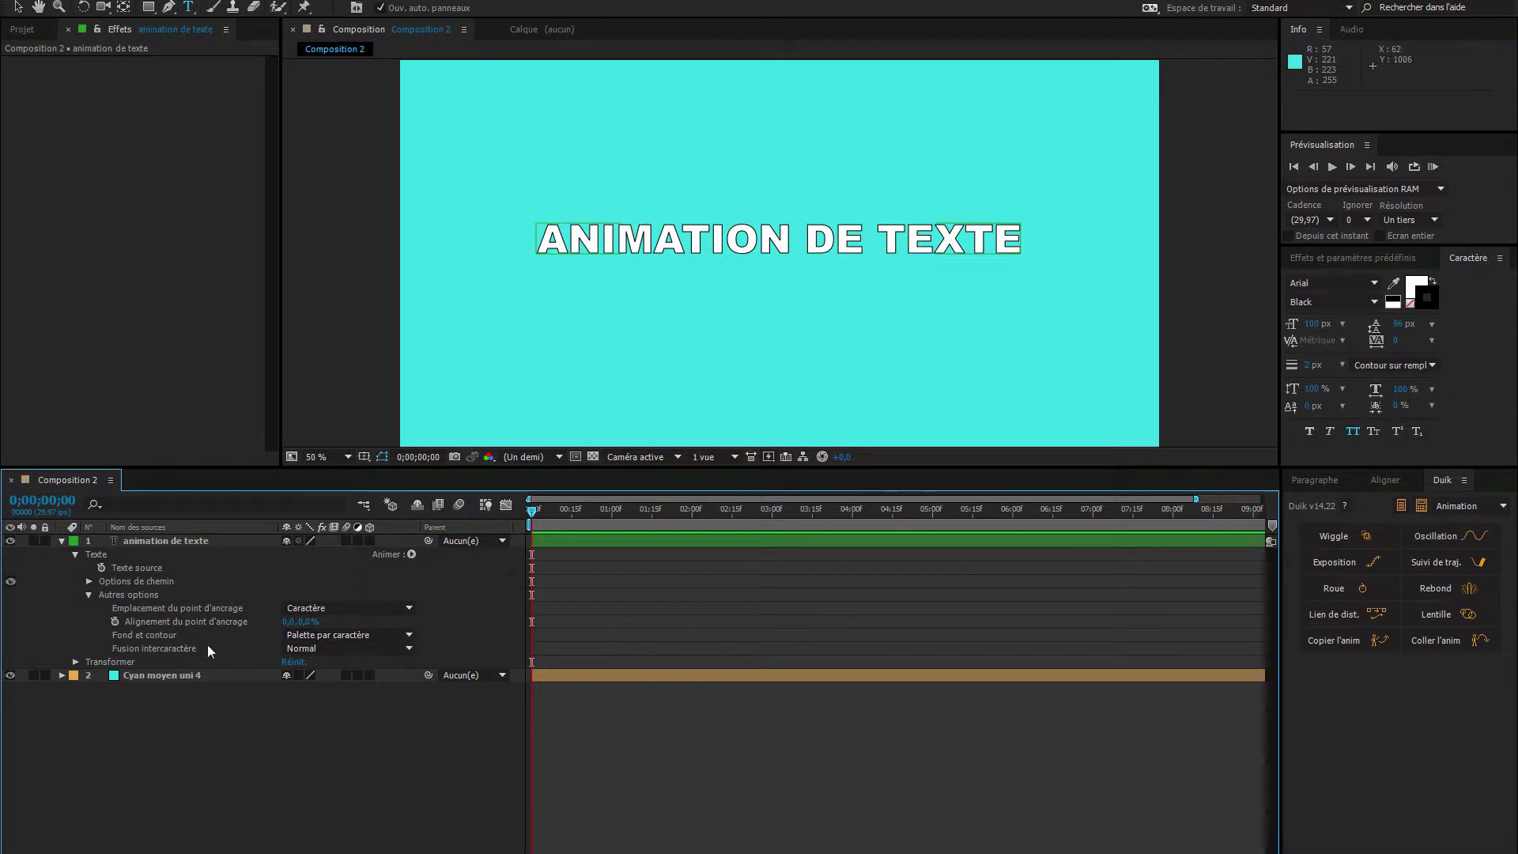
{"action": "left_click", "coordinate": [90, 596]}
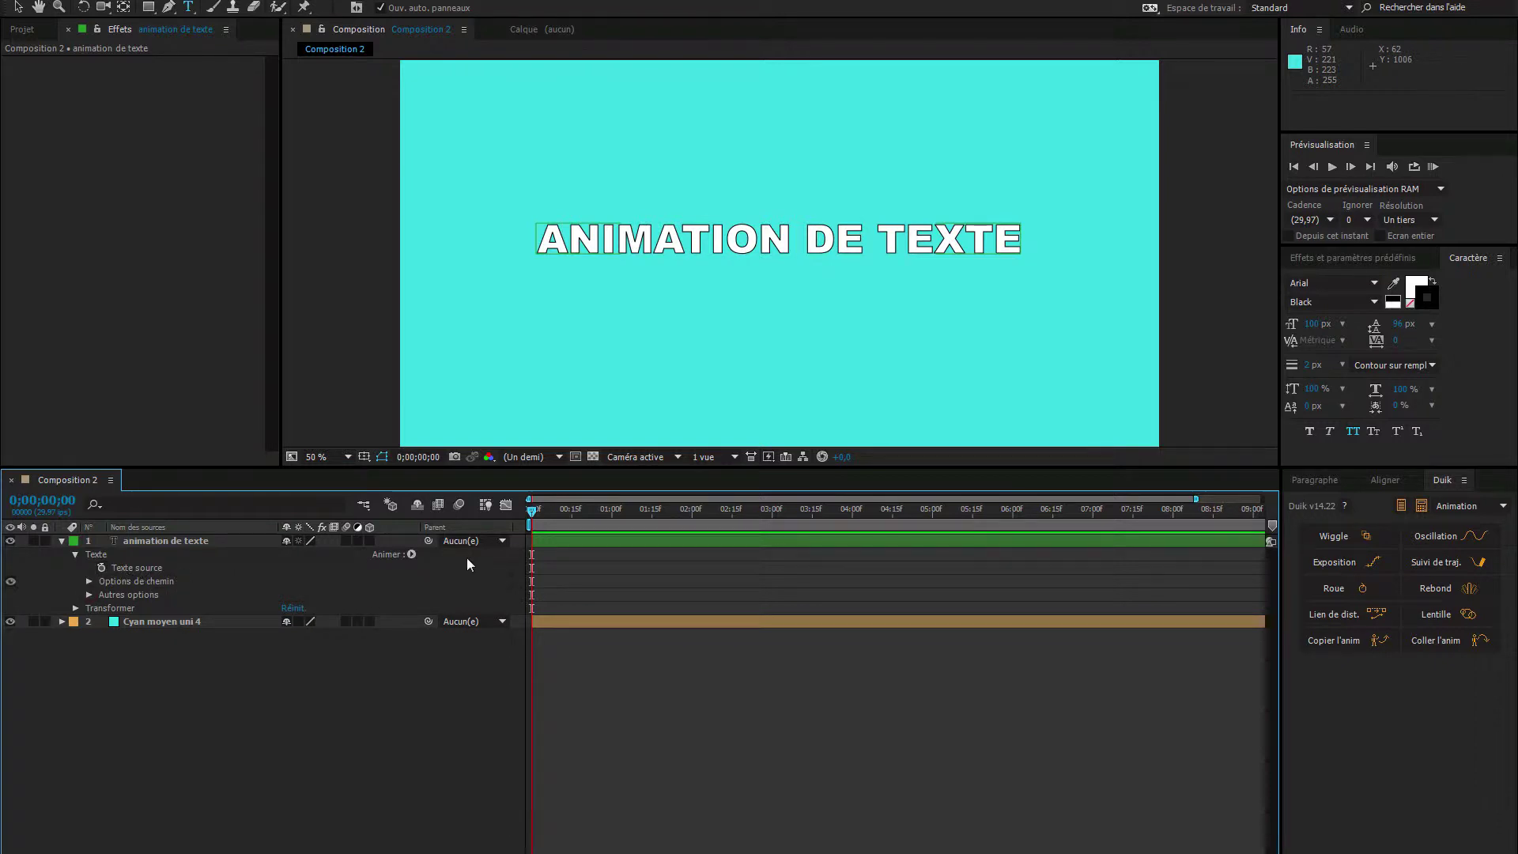
Step: Start keyframing Texte source on the "animation de texte" layer at 0;00;03;13
{"action": "mouse_move", "coordinate": [531, 510]}
{"action": "left_mouse_down"}
{"action": "mouse_move", "coordinate": [900, 511]}
{"action": "mouse_move", "coordinate": [538, 524]}
{"action": "left_mouse_up"}
{"action": "left_click", "coordinate": [200, 539]}
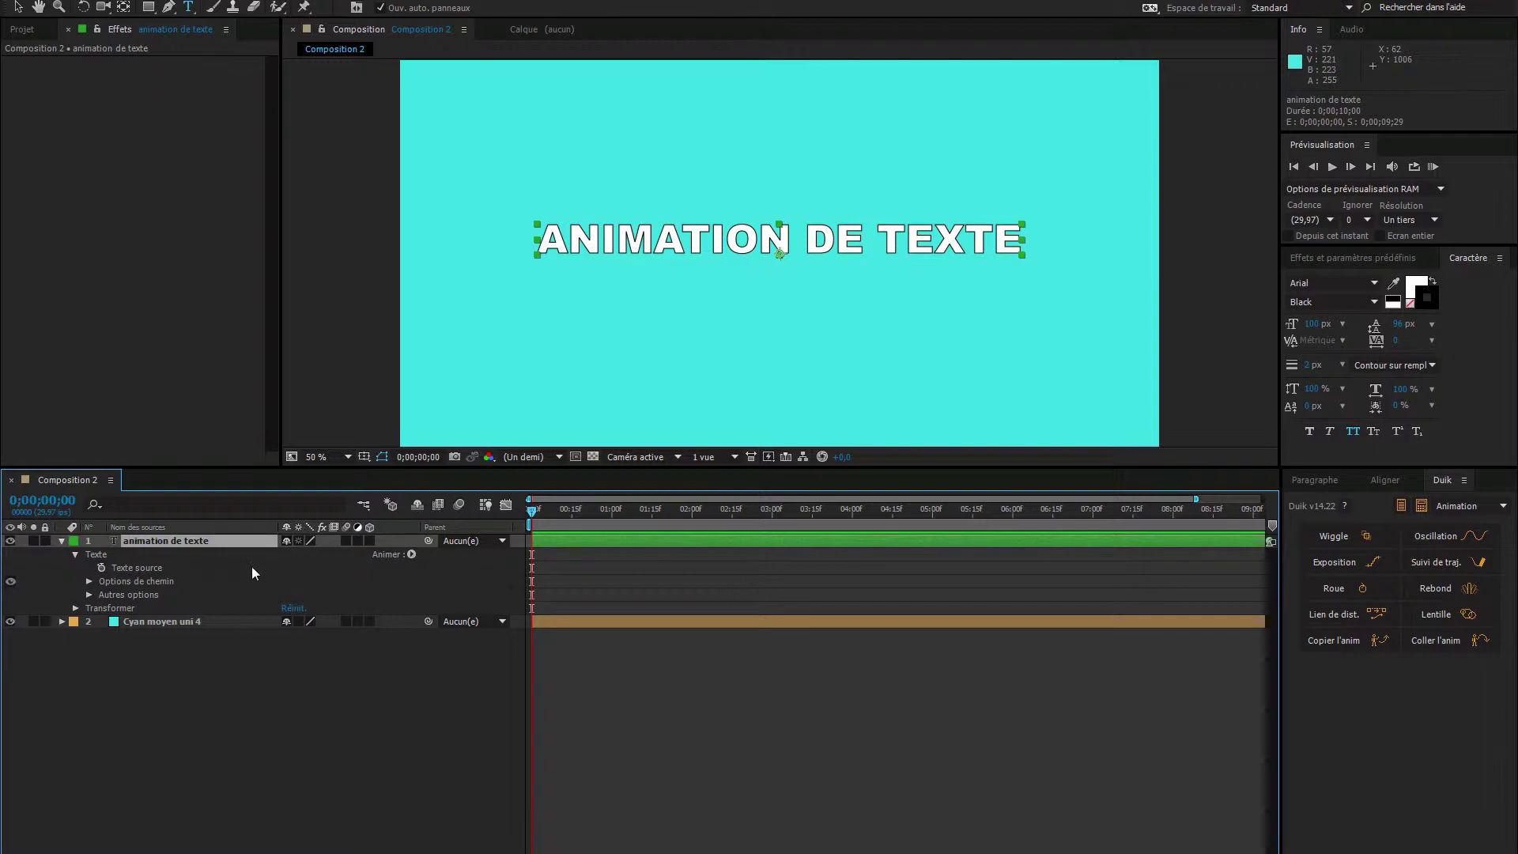
{"action": "left_click_drag", "start_coordinate": [532, 511], "coordinate": [814, 540]}
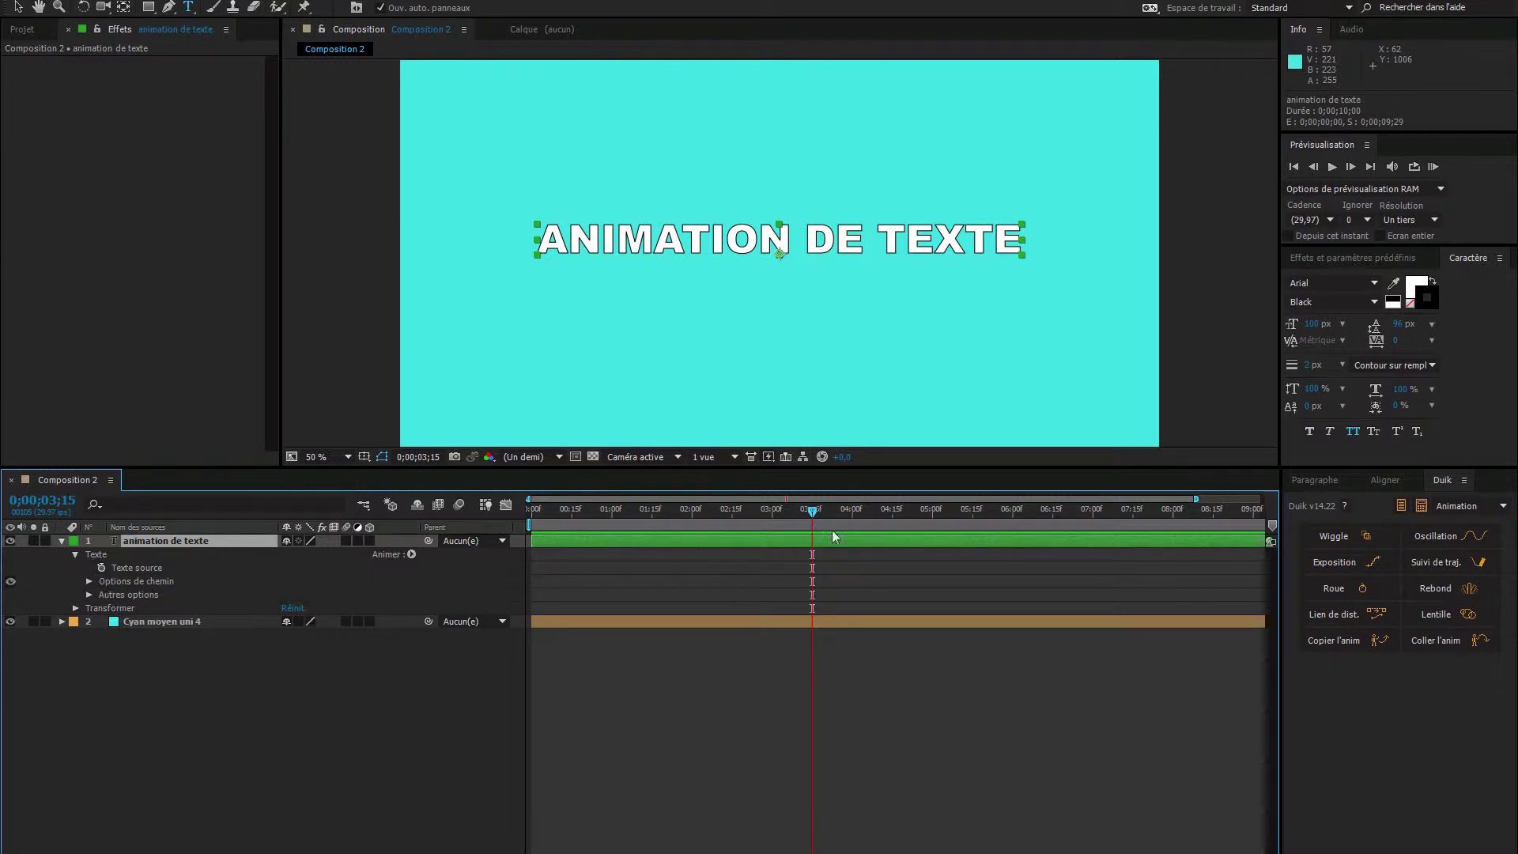
{"action": "left_click_drag", "start_coordinate": [813, 514], "coordinate": [806, 515]}
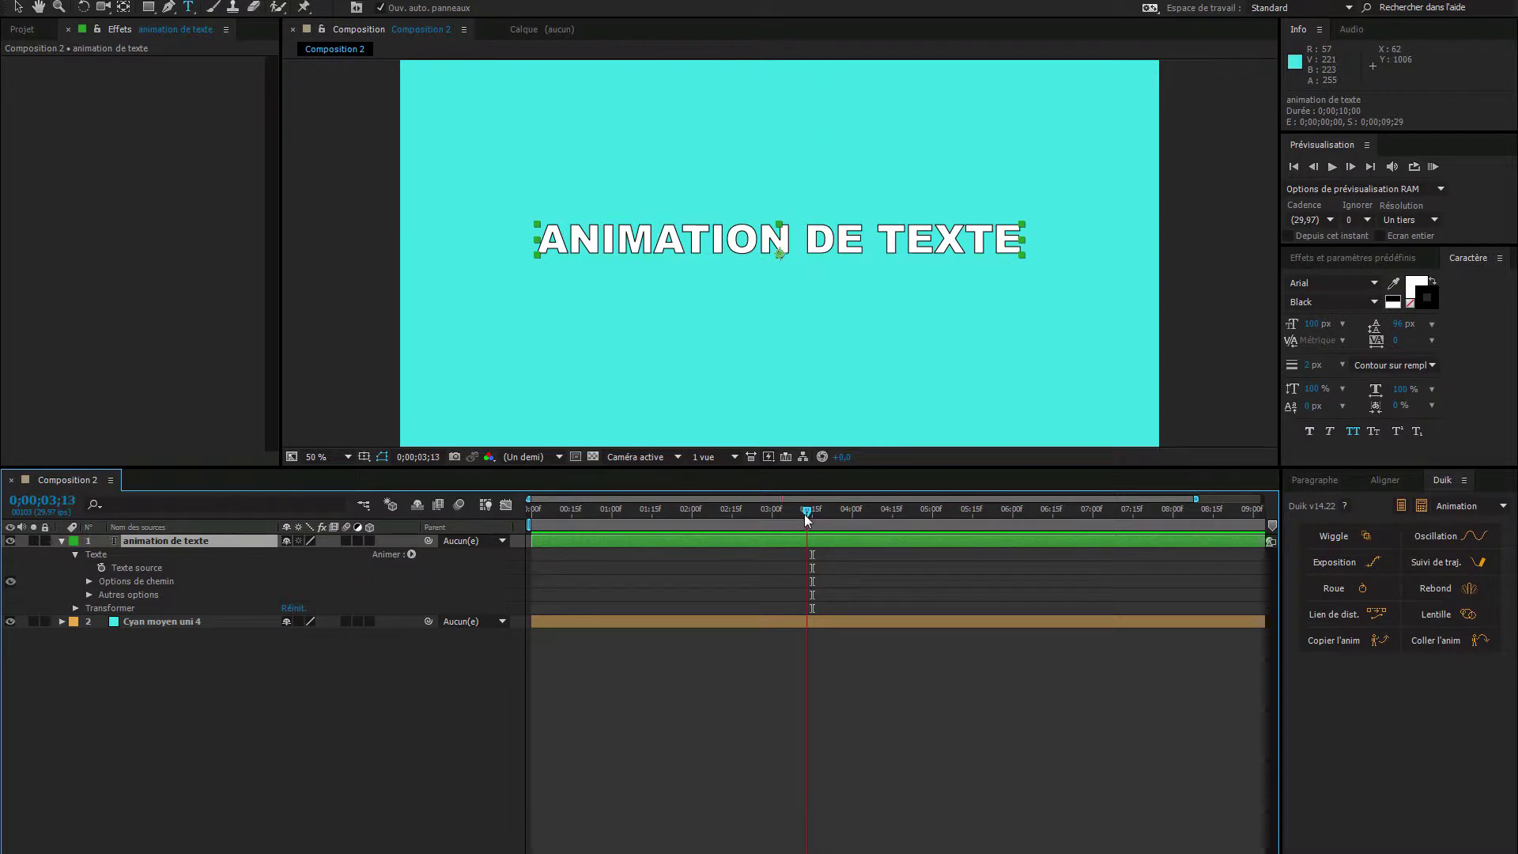
{"action": "left_click", "coordinate": [101, 568]}
Step: Add a Texte source keyframe at 0;00;03;15 and replace the text with "TAPER AUTRE CHOSE"
{"action": "left_click_drag", "start_coordinate": [808, 510], "coordinate": [814, 515]}
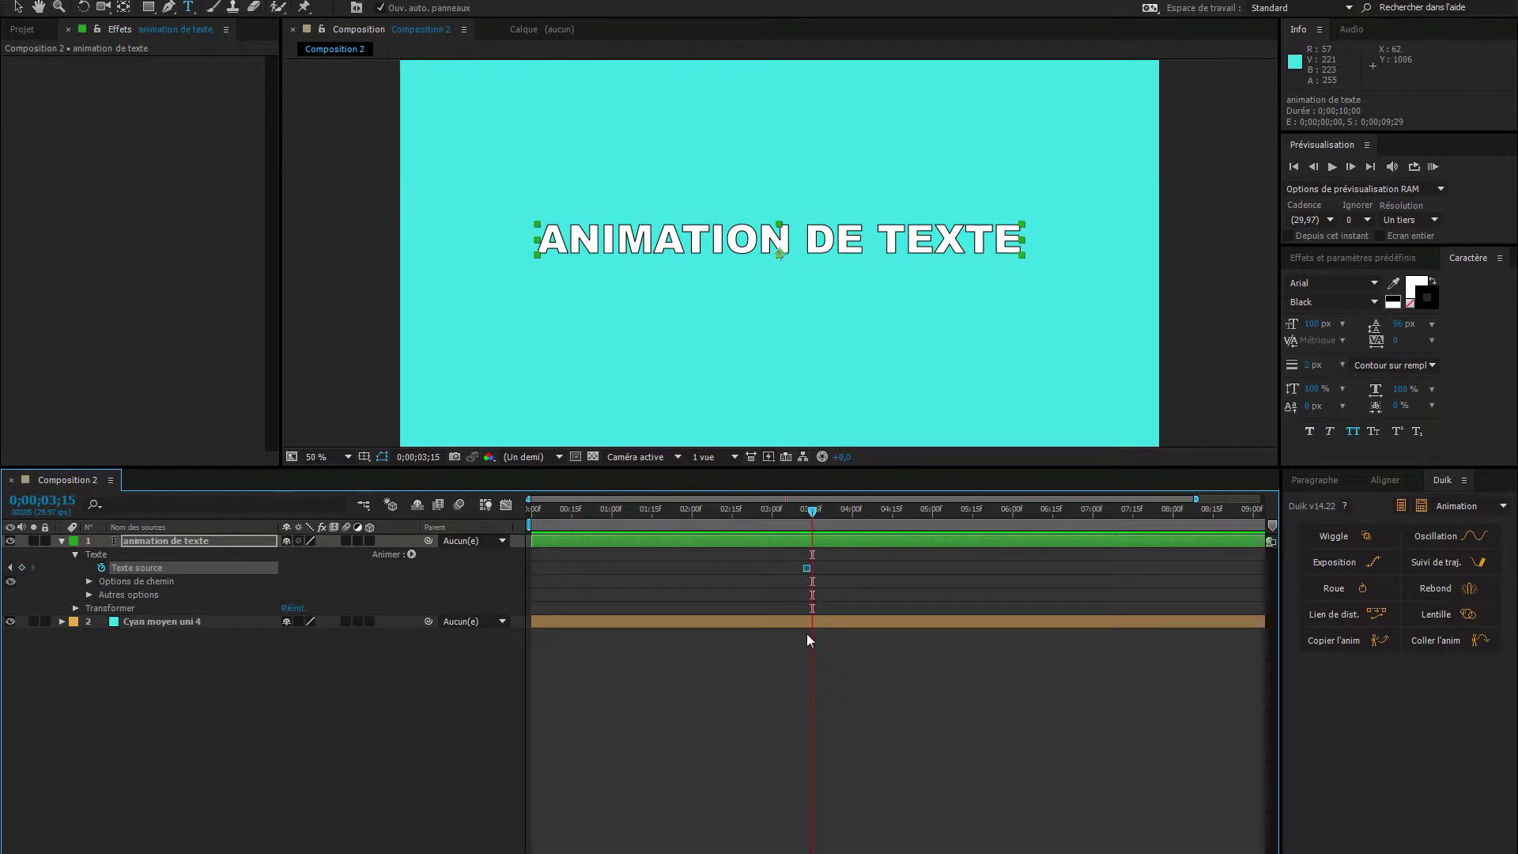
{"action": "left_click", "coordinate": [21, 568]}
{"action": "left_click", "coordinate": [878, 240]}
{"action": "left_click_drag", "start_coordinate": [1026, 237], "coordinate": [538, 230]}
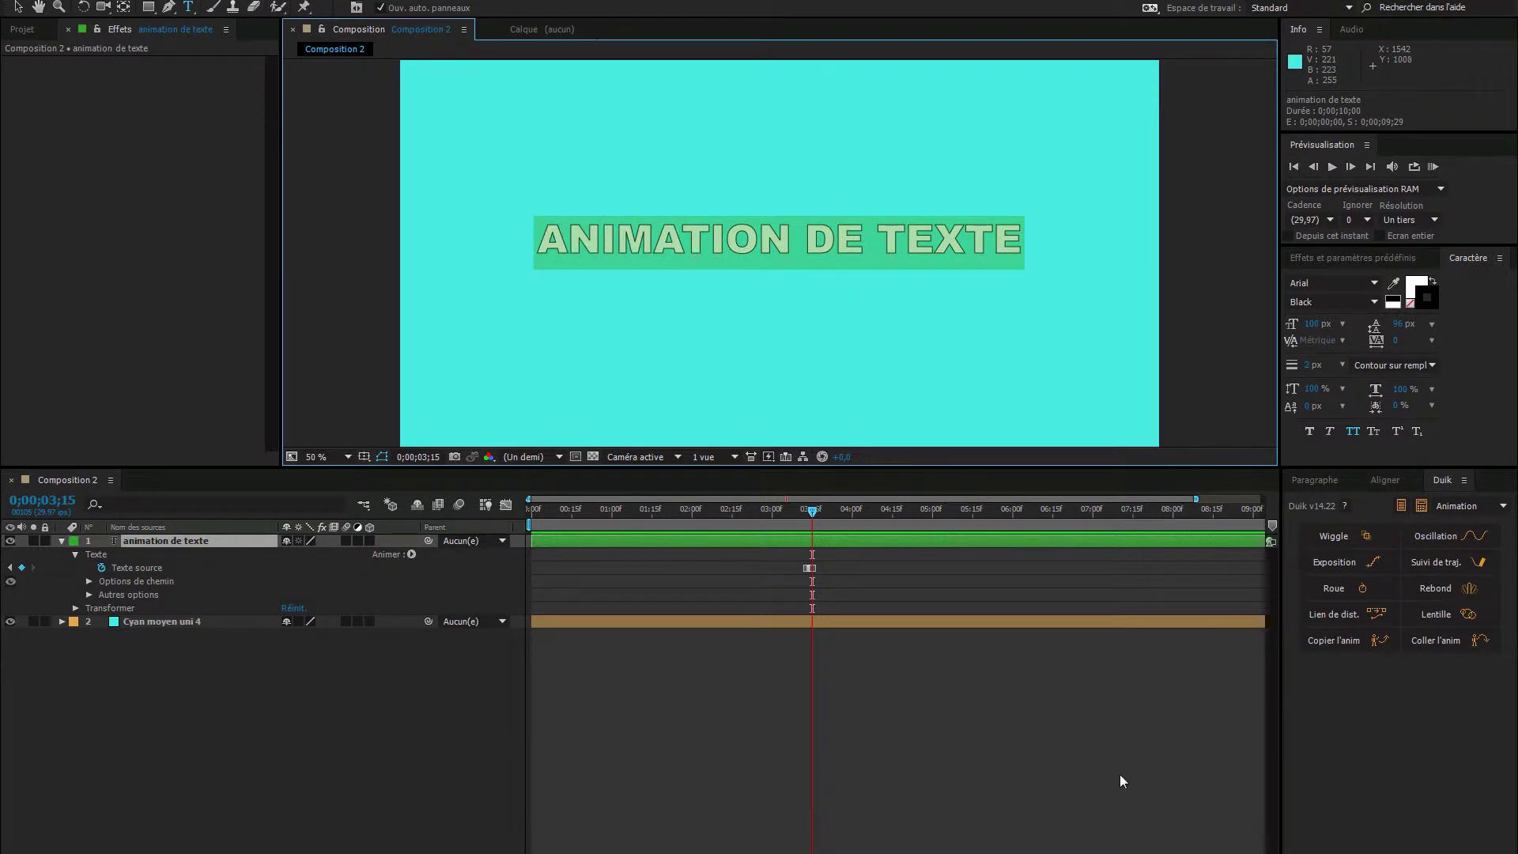
{"action": "type", "text": "TAP"}
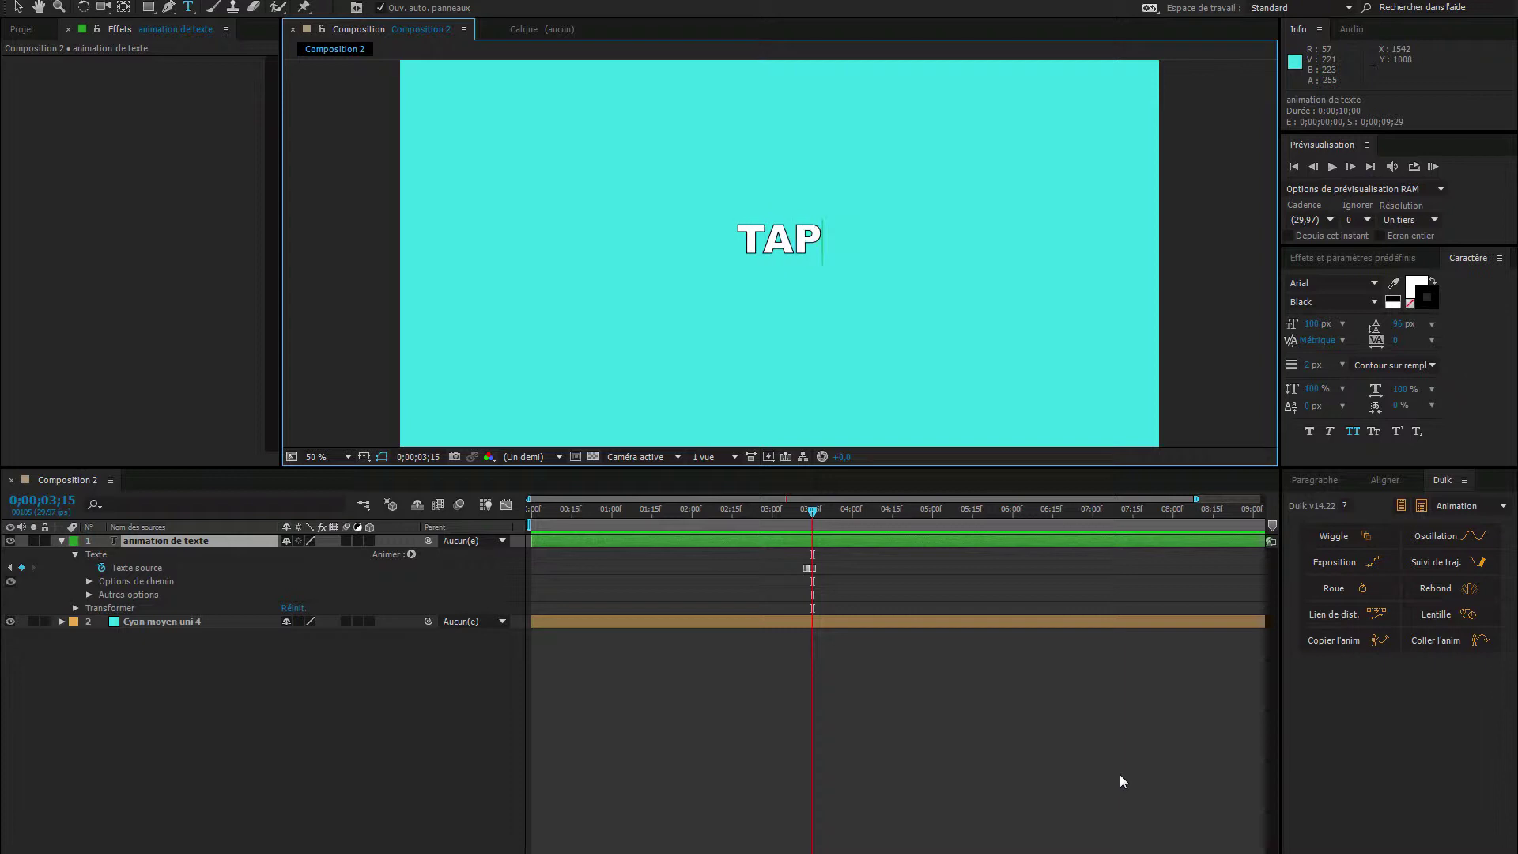
{"action": "type", "text": "ER AUT"}
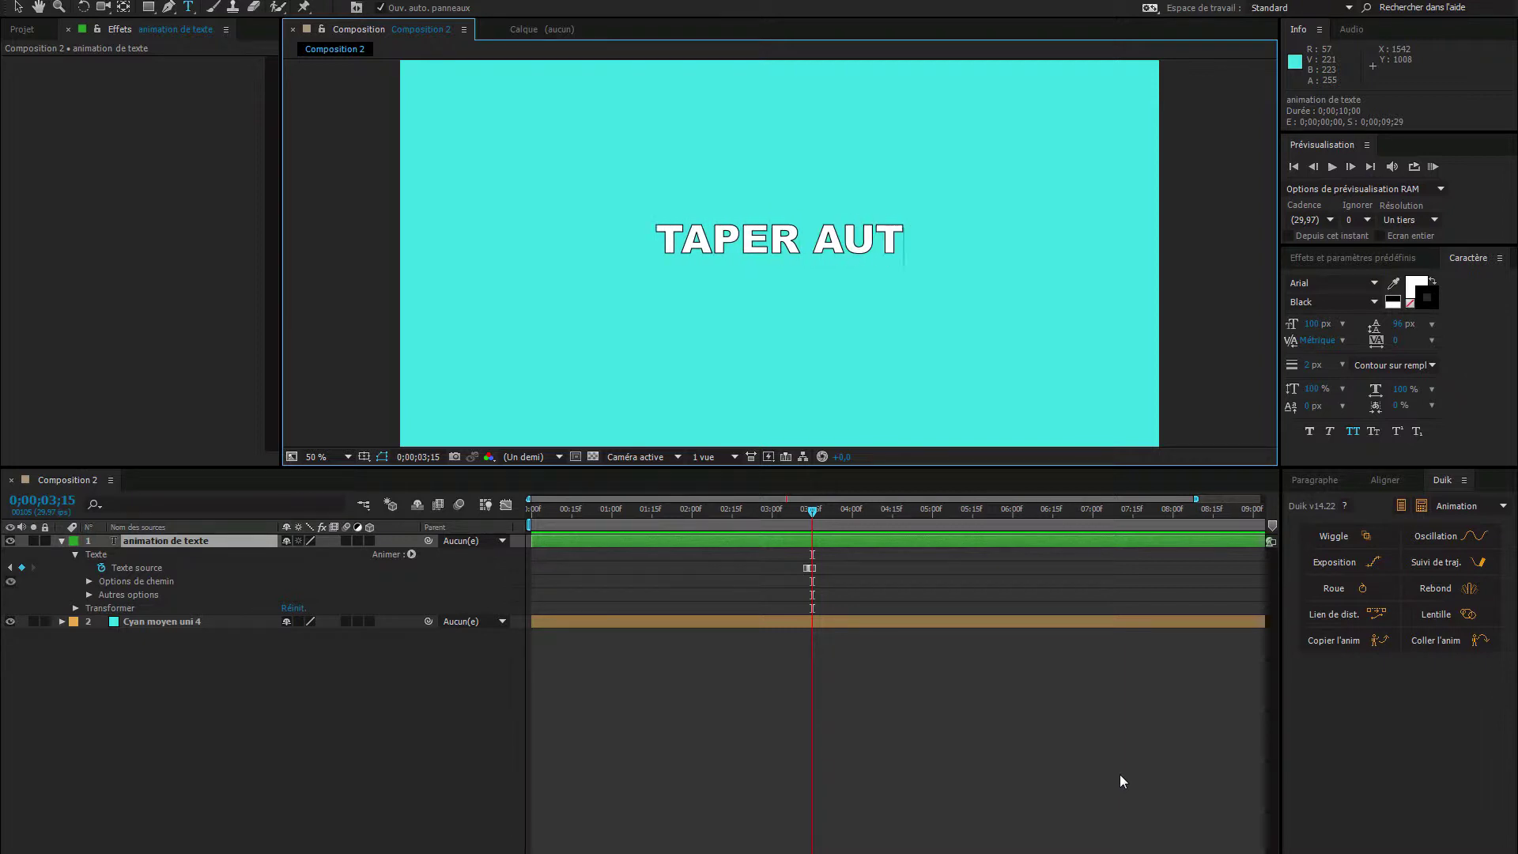
{"action": "type", "text": "RE C"}
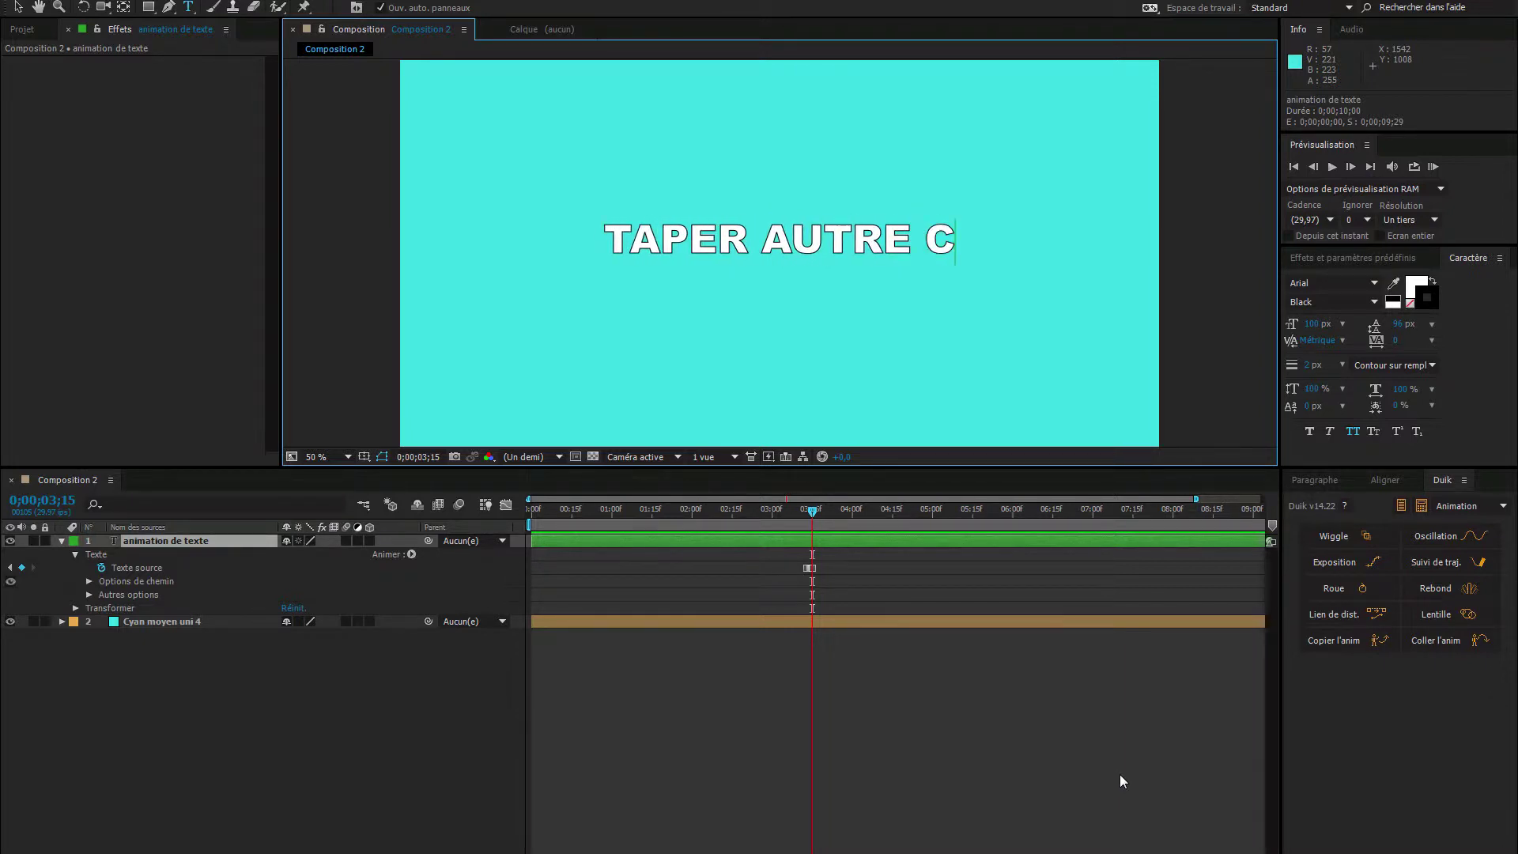
{"action": "type", "text": "HOSE"}
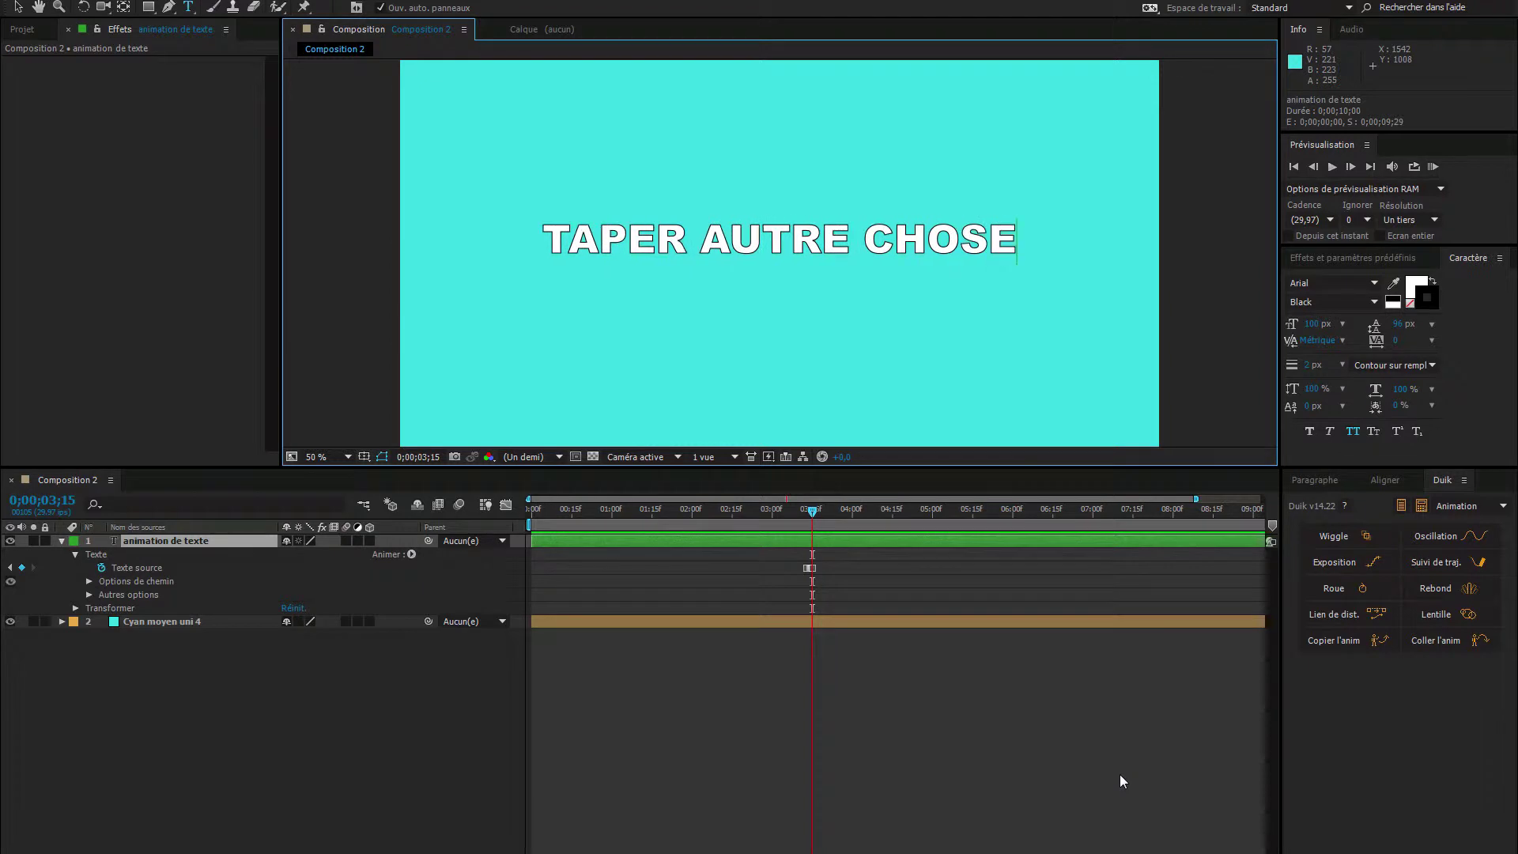
{"action": "key", "text": "Escape"}
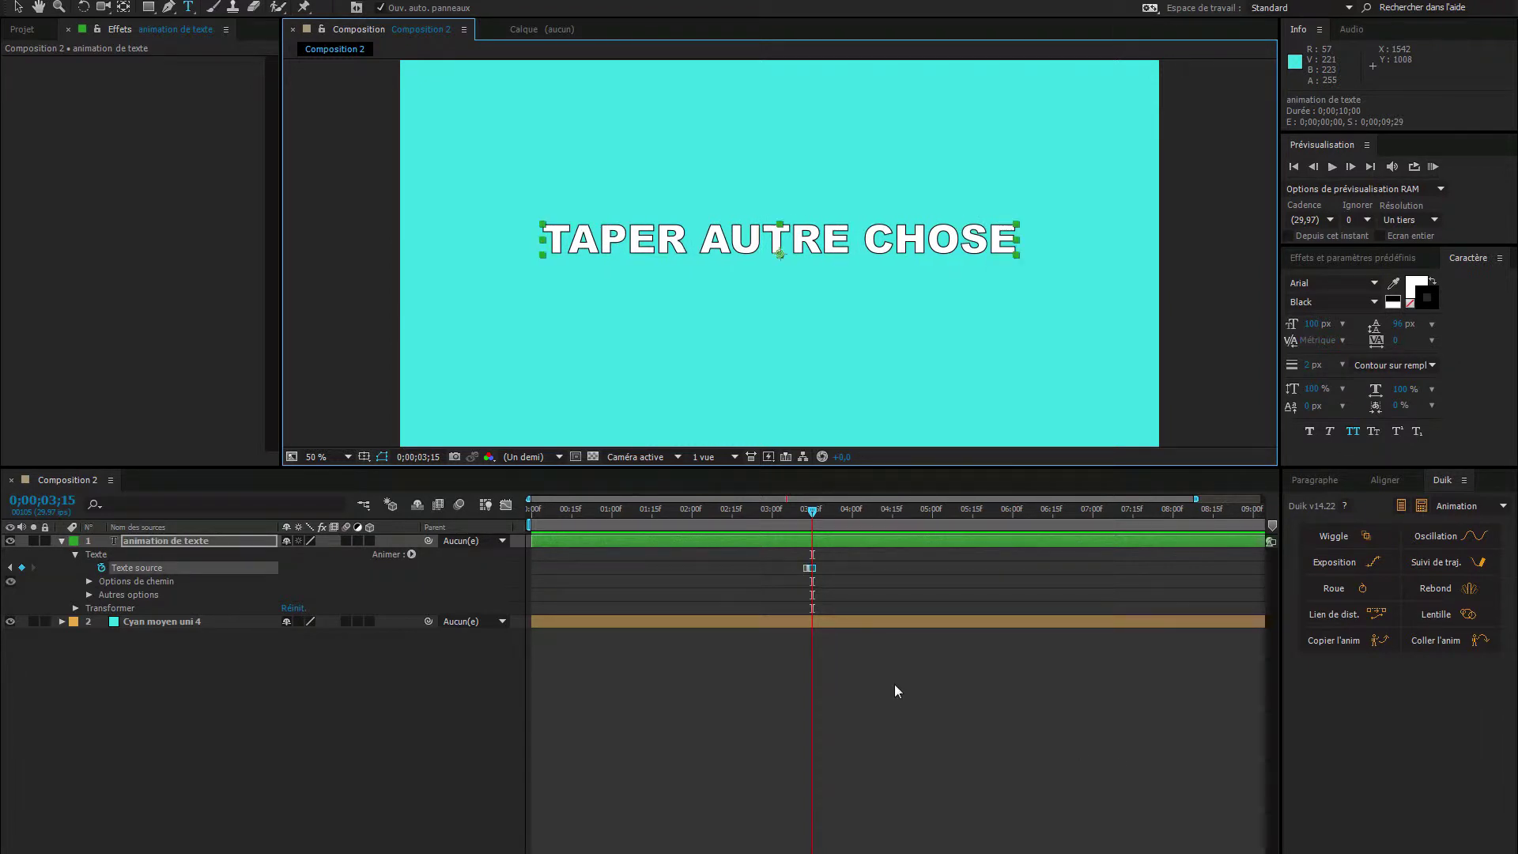
Step: Scrub the time around the Texte source keyframes to check the text change
{"action": "left_click_drag", "start_coordinate": [811, 511], "coordinate": [942, 536]}
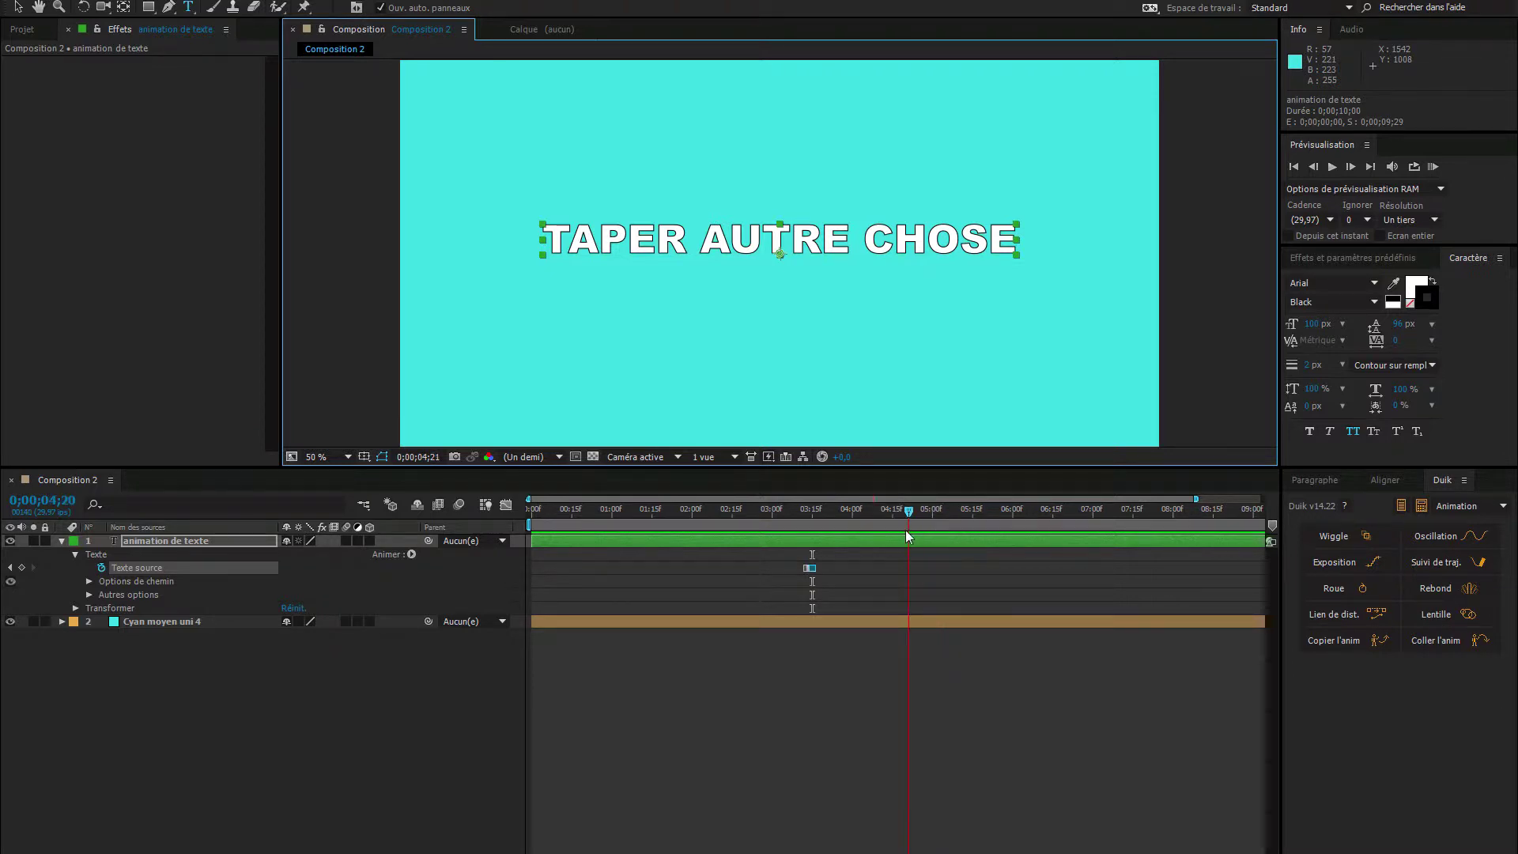
{"action": "left_click_drag", "start_coordinate": [894, 525], "coordinate": [904, 521]}
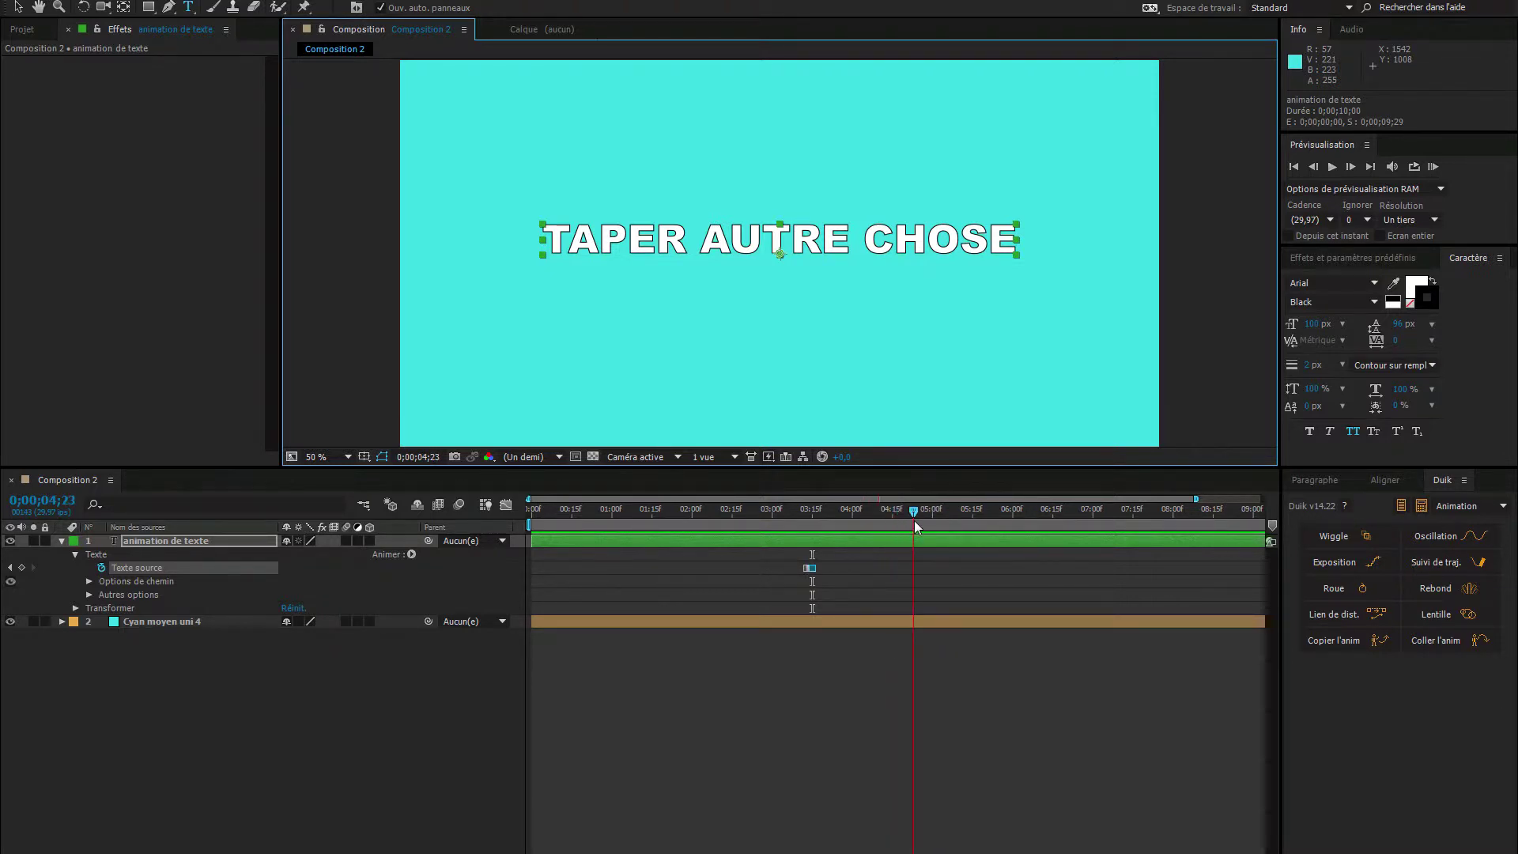
{"action": "left_click_drag", "start_coordinate": [856, 524], "coordinate": [823, 515]}
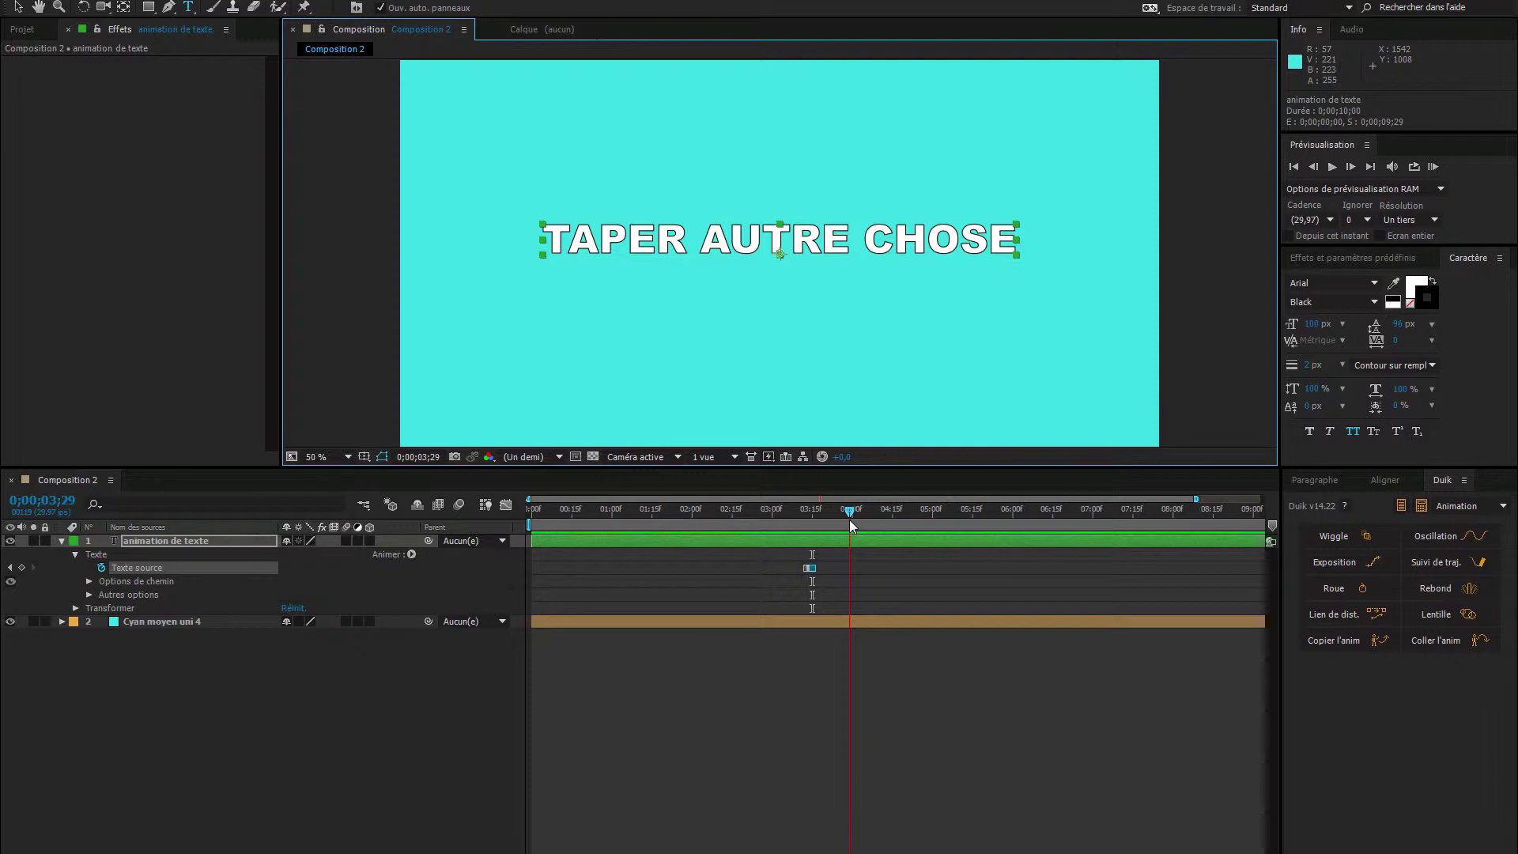
{"action": "left_click_drag", "start_coordinate": [835, 530], "coordinate": [812, 538]}
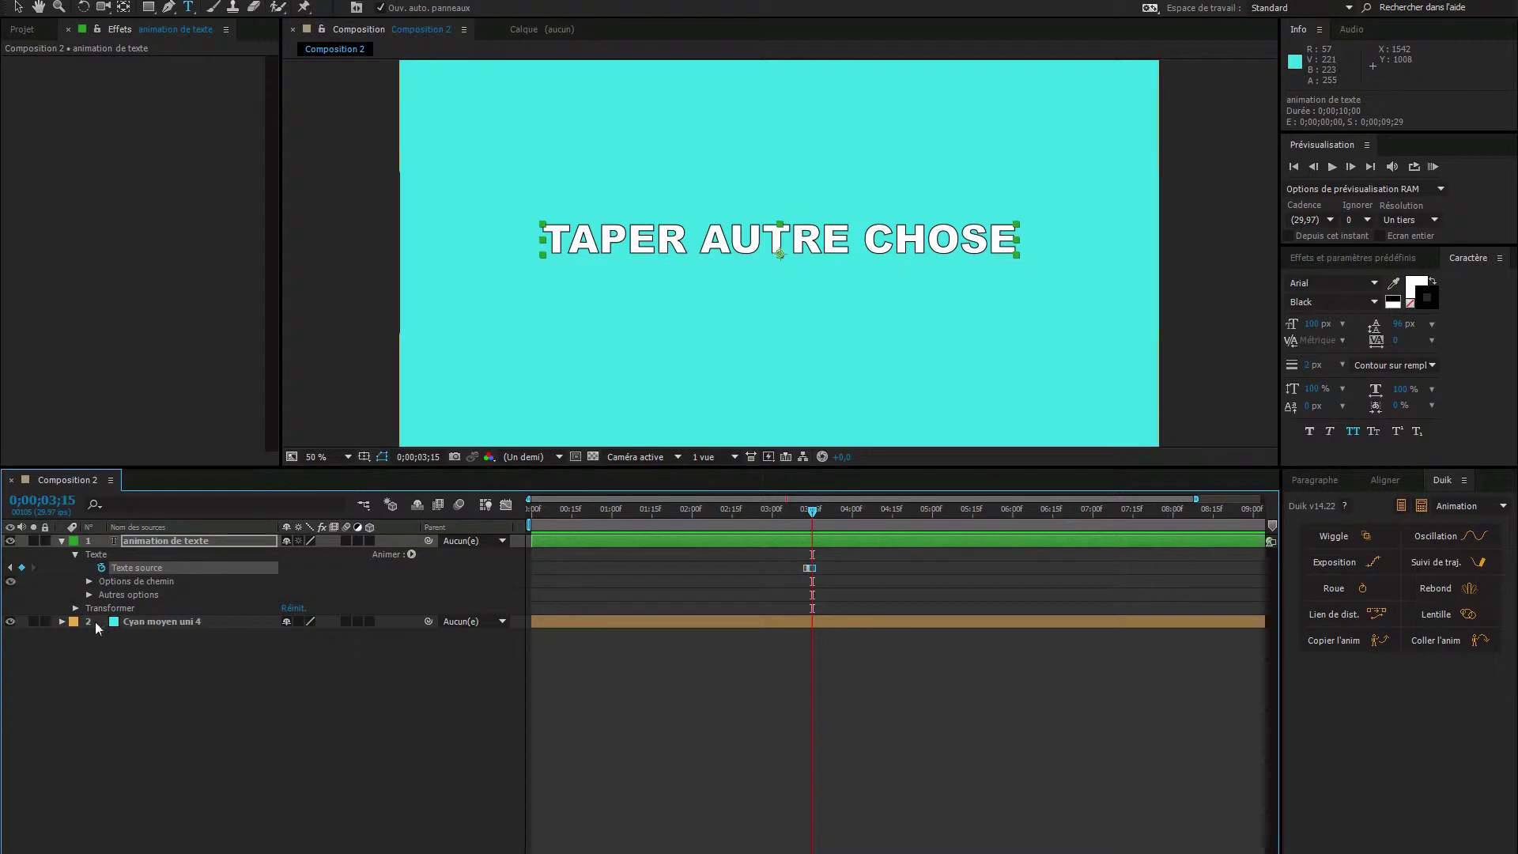
Step: Remove the Texte source keyframes, undo that, then remove them again from 0;00;02;28 and return to the composition start
{"action": "left_click", "coordinate": [102, 567]}
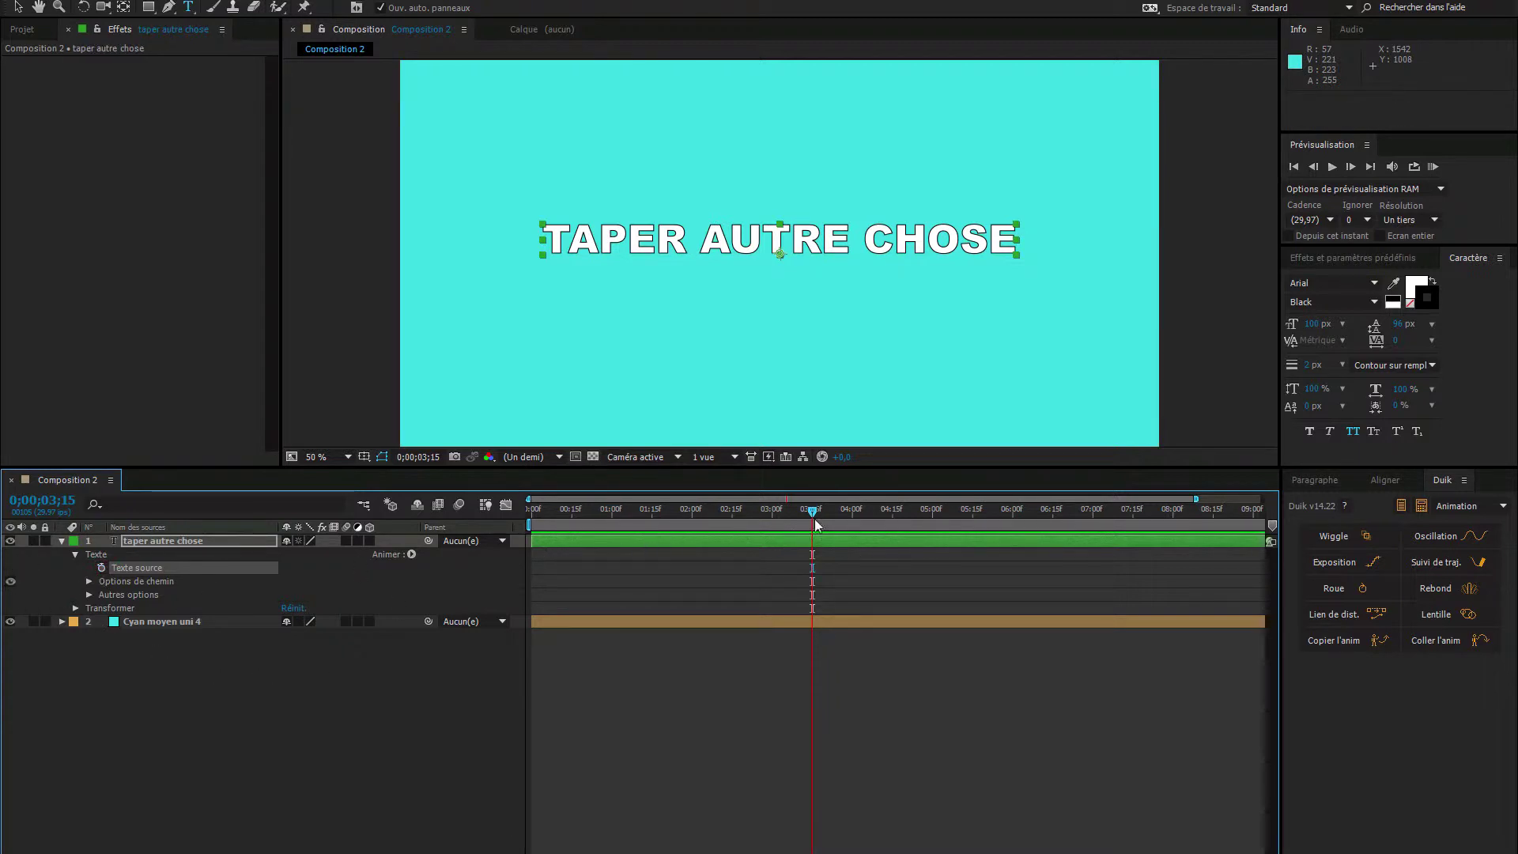
{"action": "key", "text": "ctrl+z"}
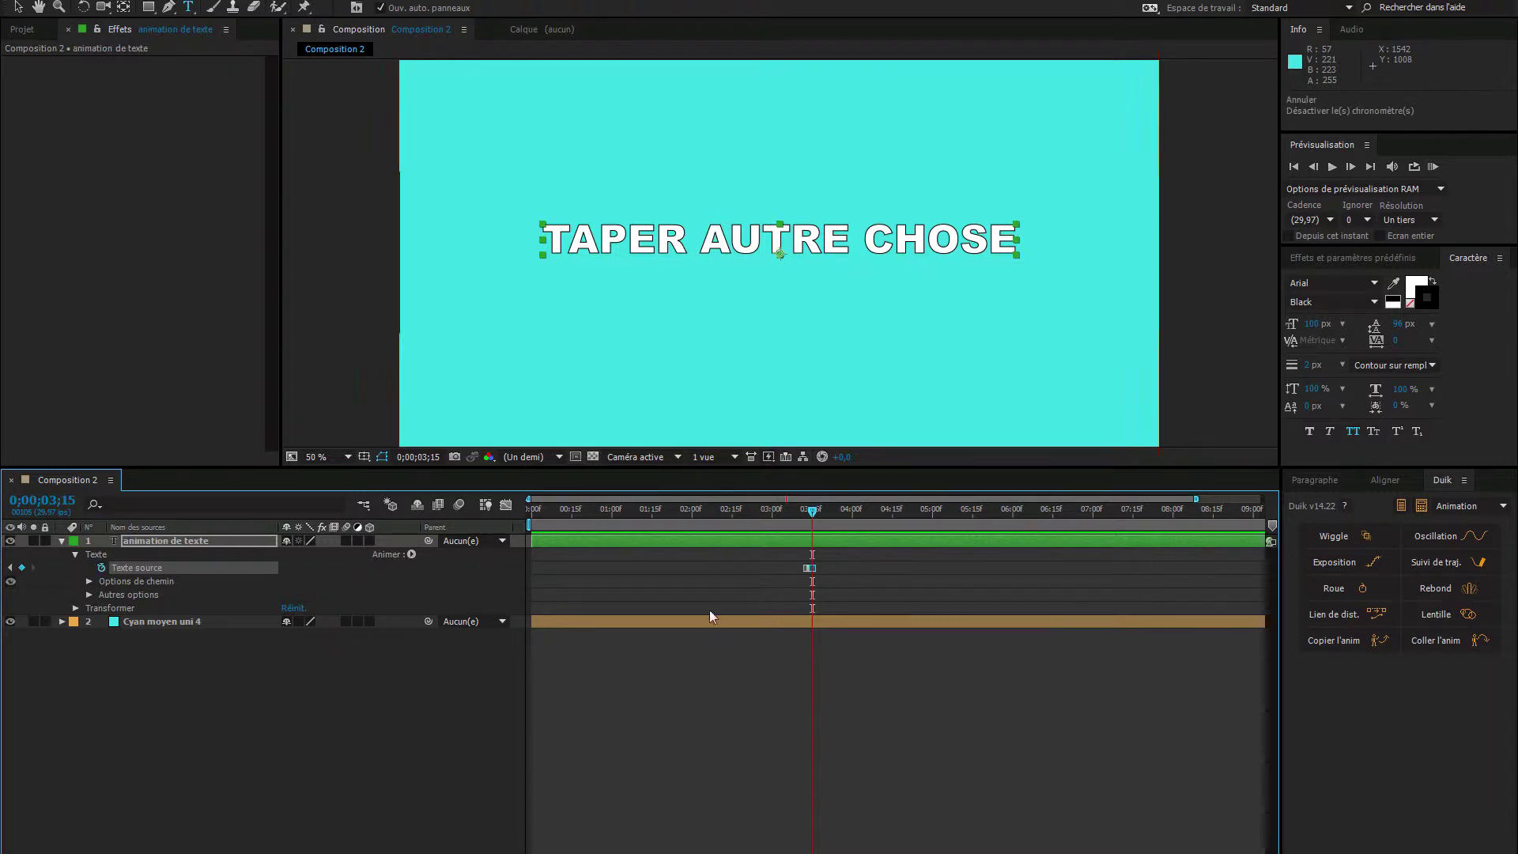
{"action": "left_click_drag", "start_coordinate": [812, 513], "coordinate": [766, 516]}
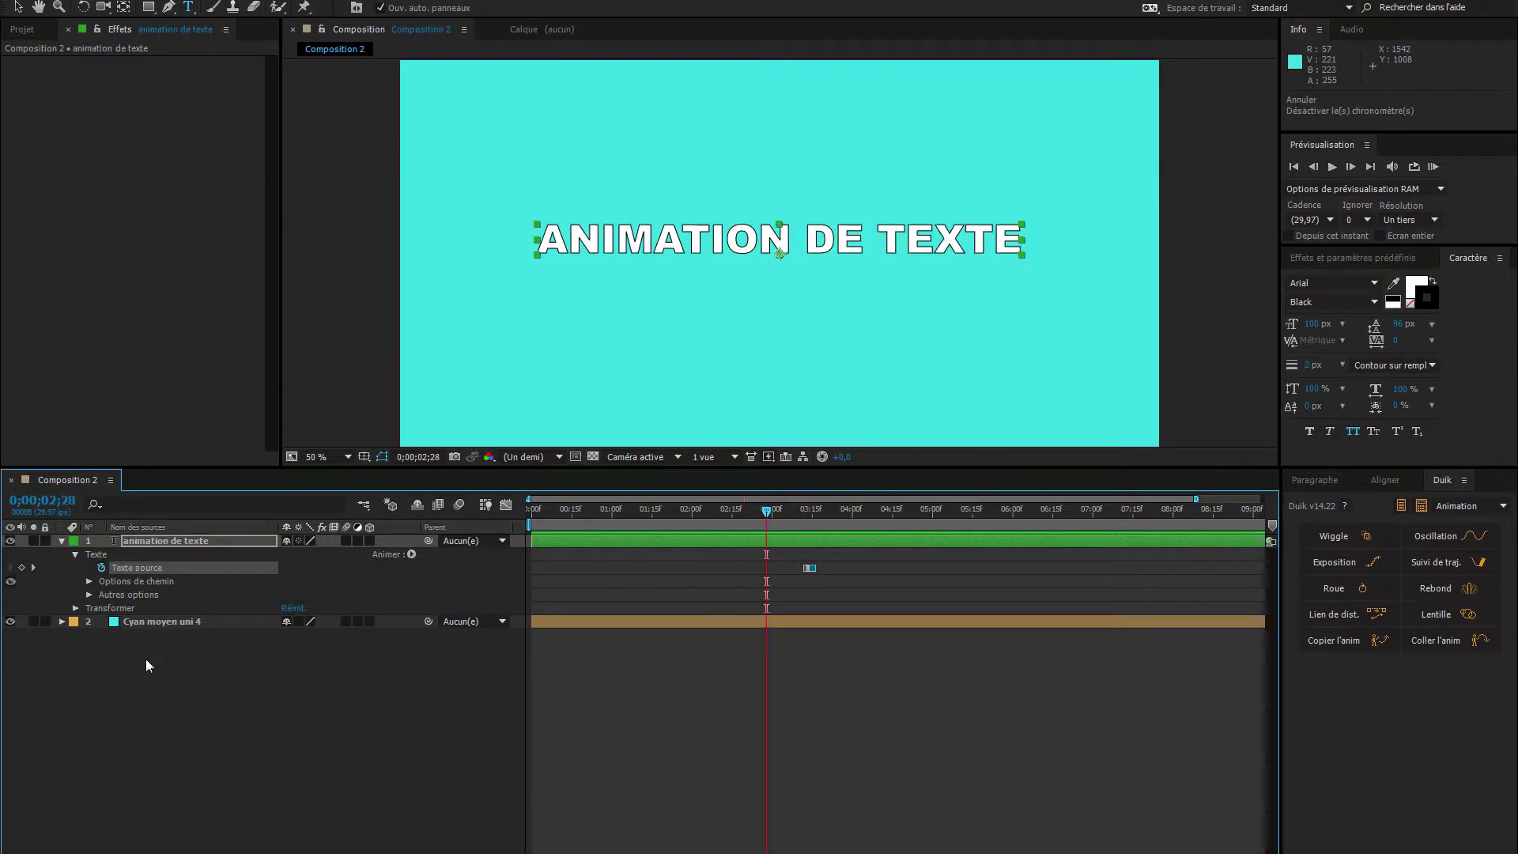
{"action": "left_click", "coordinate": [100, 568]}
{"action": "left_click_drag", "start_coordinate": [766, 510], "coordinate": [515, 525]}
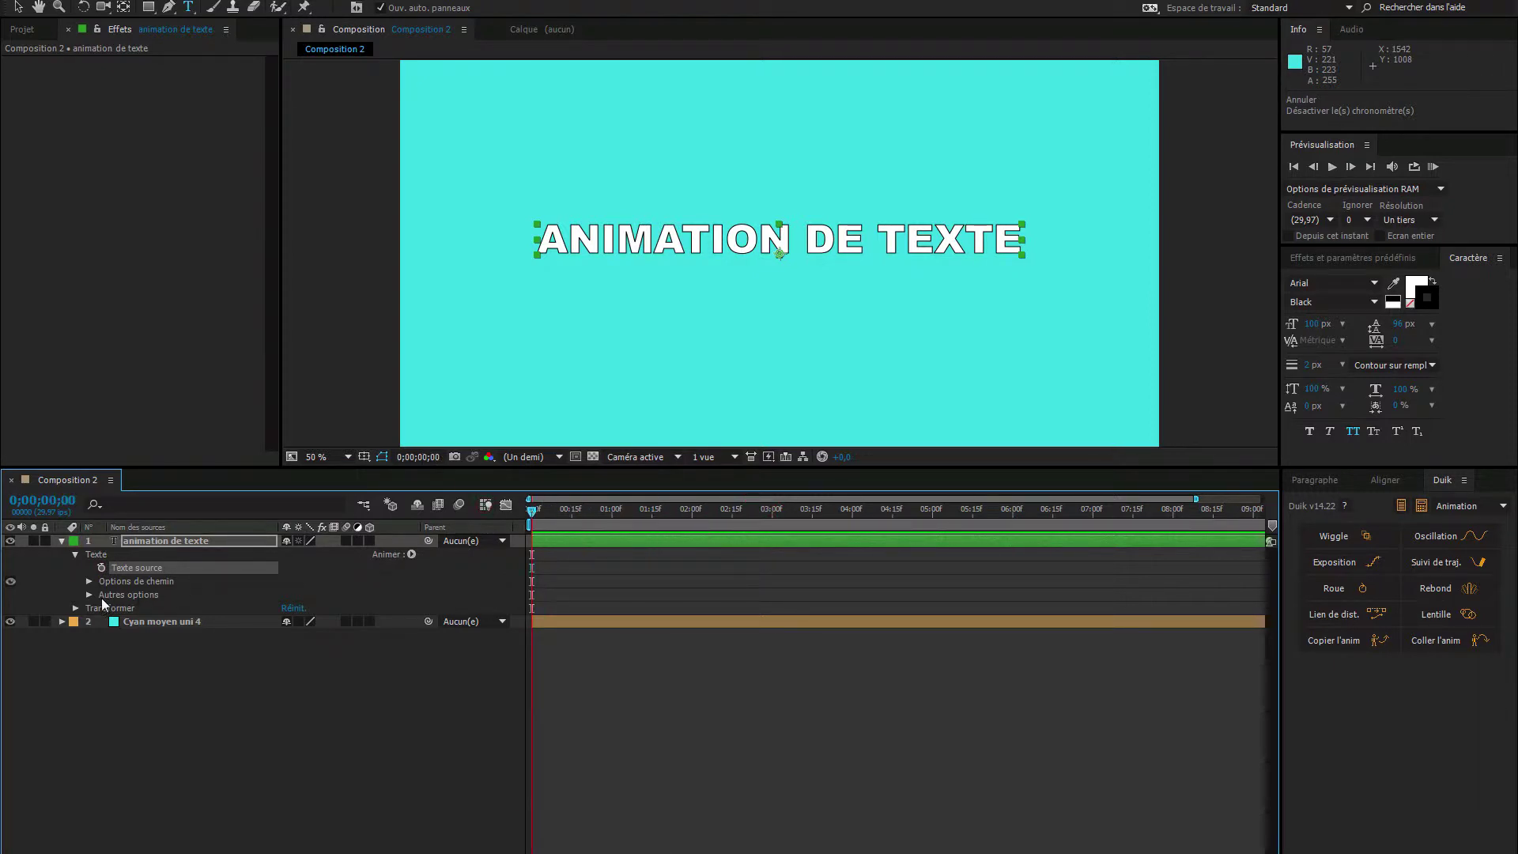
Step: Enable per-character 3D on the text layer and inspect the individual letter boxes up close
{"action": "left_click", "coordinate": [411, 555]}
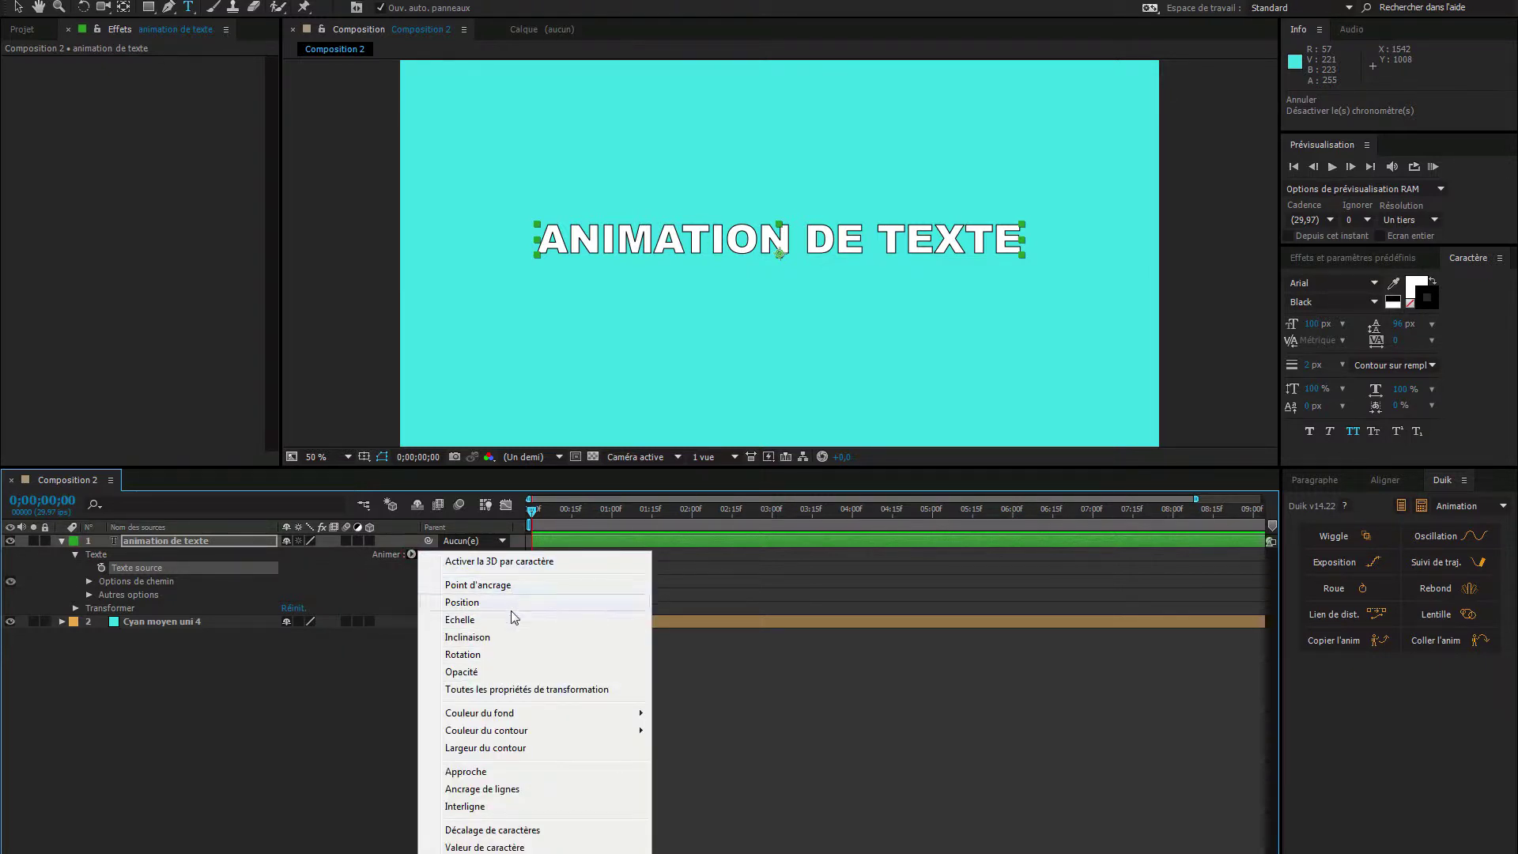
{"action": "left_click", "coordinate": [524, 561]}
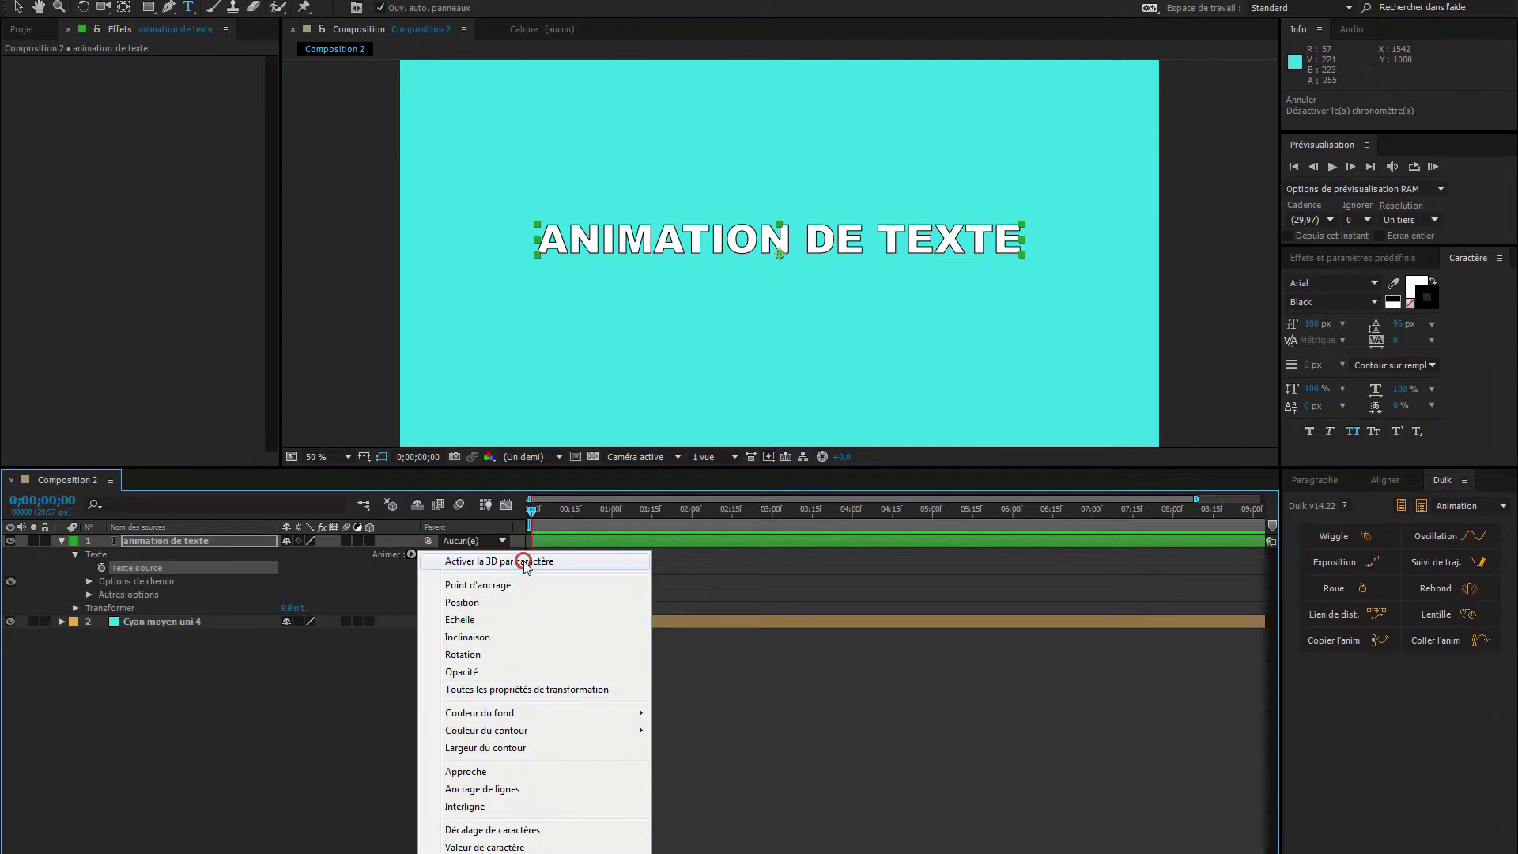
{"action": "key", "text": "period"}
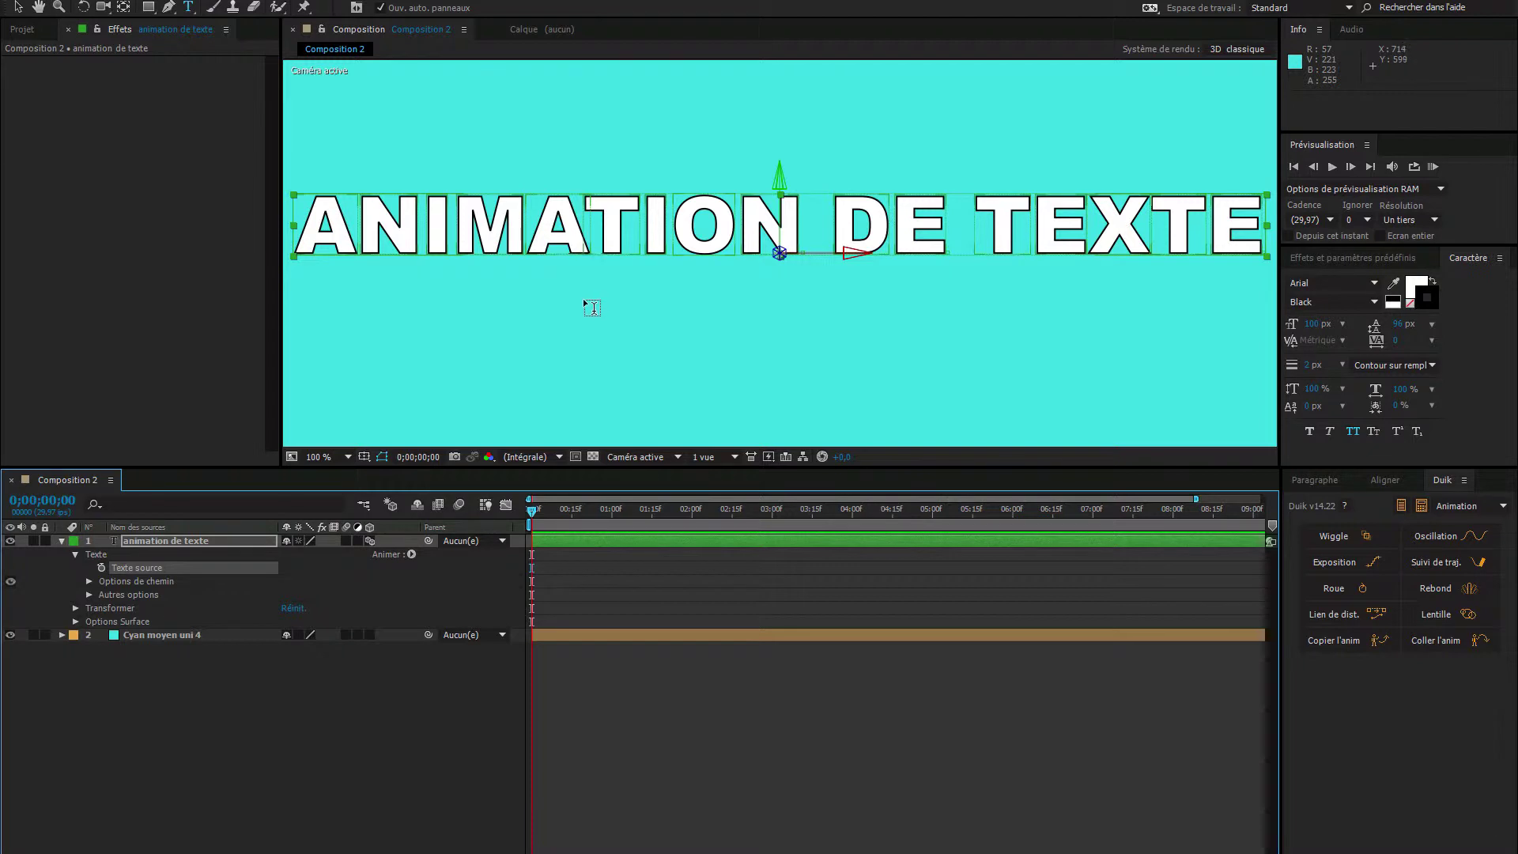
{"action": "scroll", "coordinate": [581, 304], "scroll_direction": "down", "scroll_amount": 1}
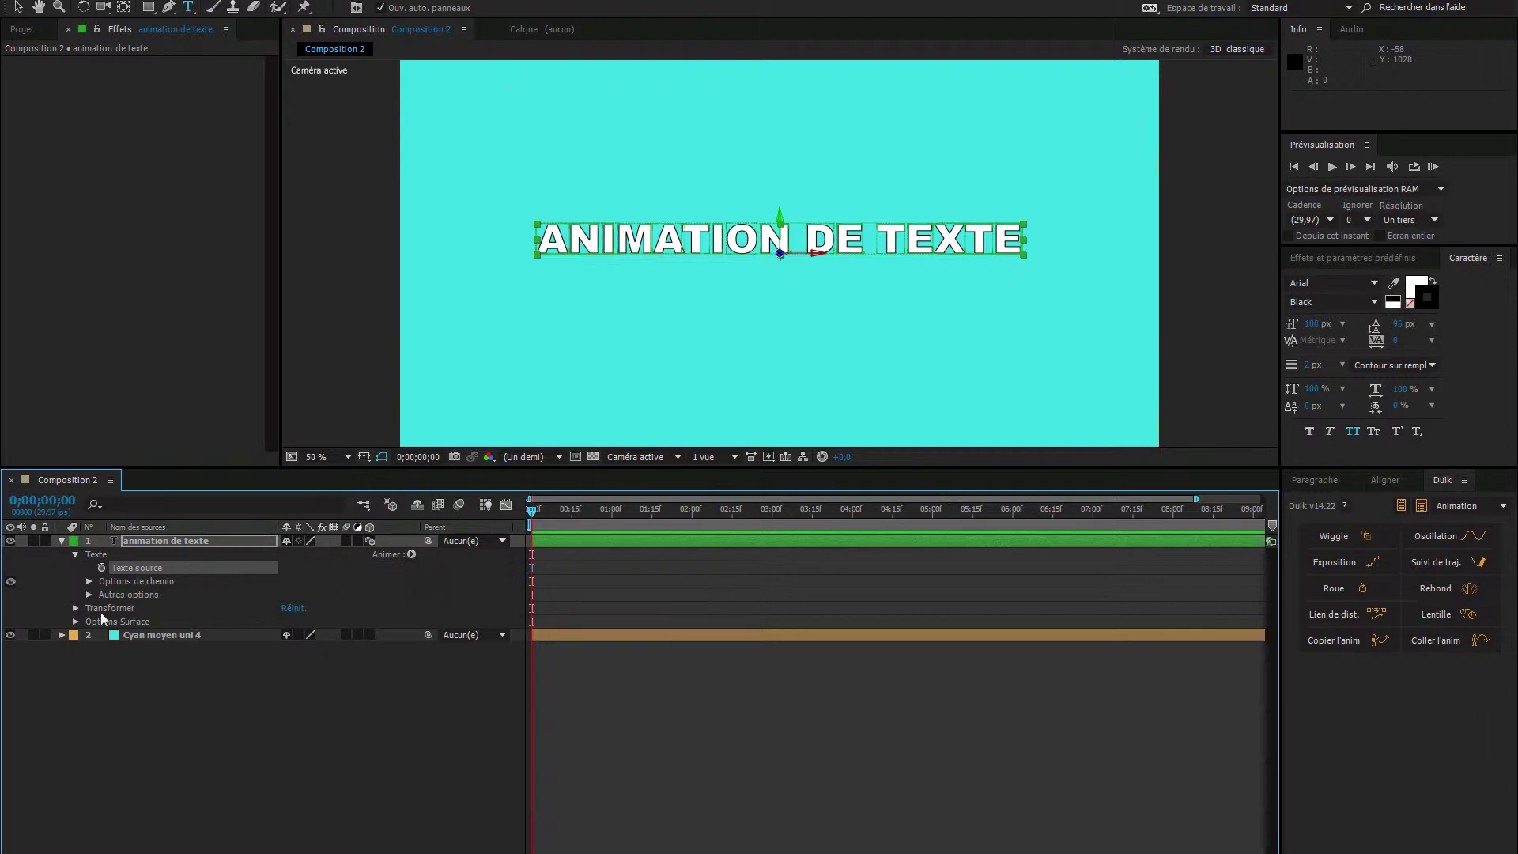
Step: Add a text animator containing all transform properties to the "animation de texte" layer
{"action": "left_click", "coordinate": [411, 555]}
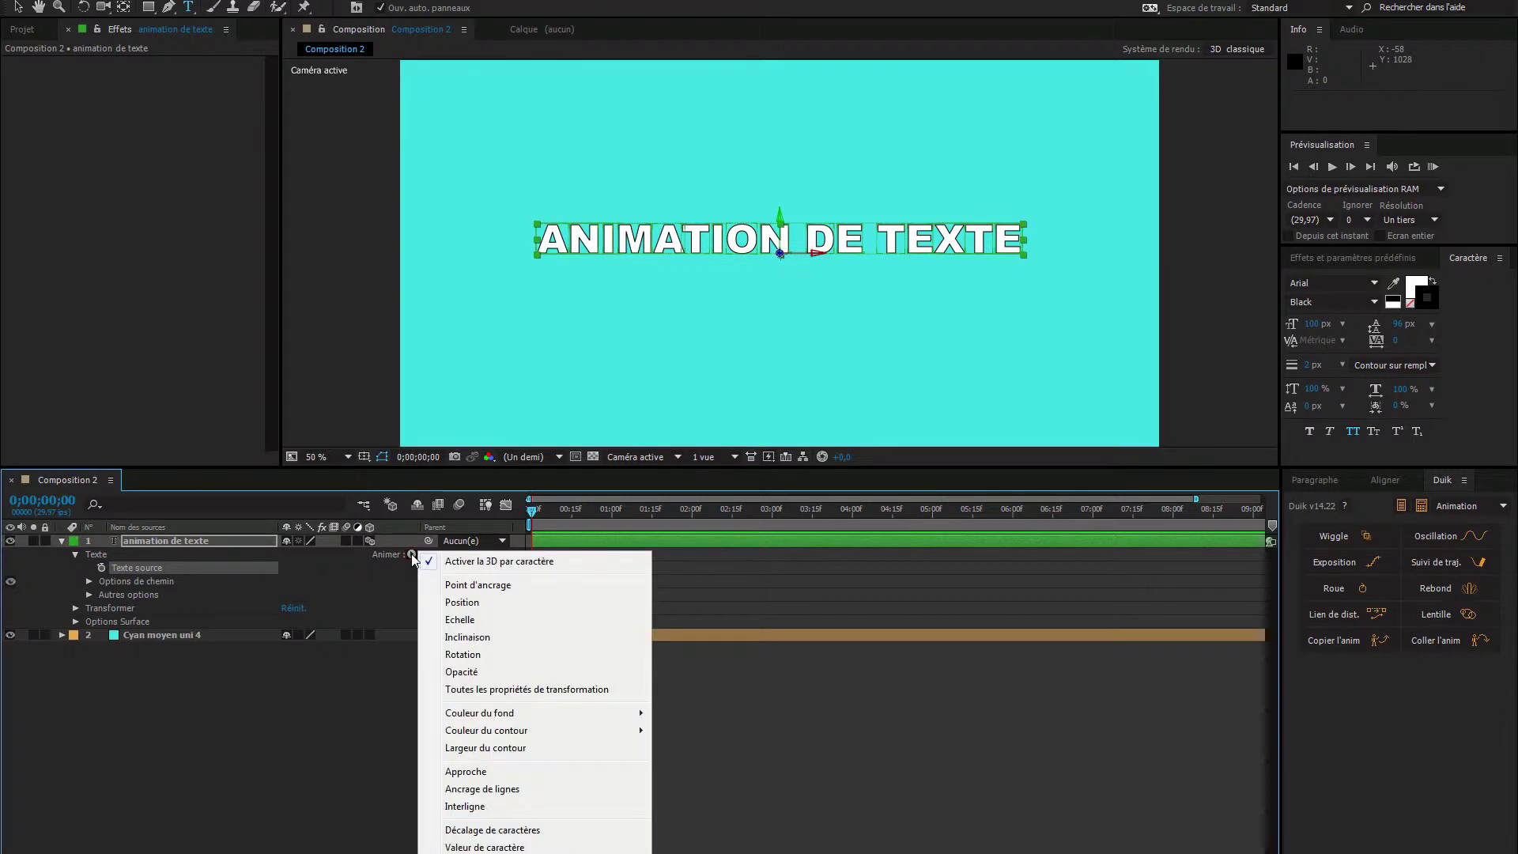
{"action": "left_click", "coordinate": [509, 691]}
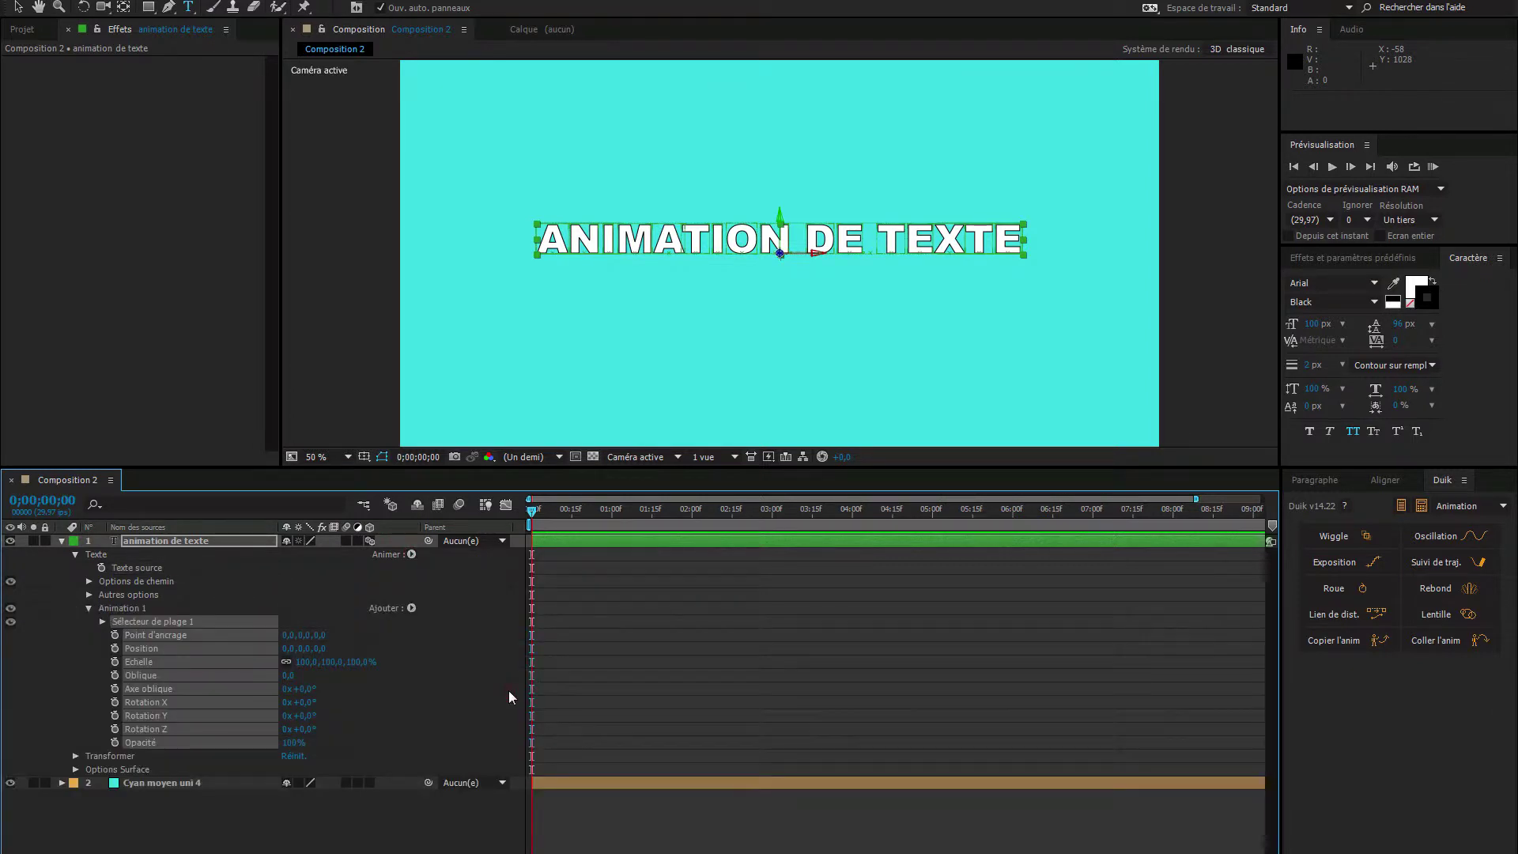
{"action": "left_click", "coordinate": [385, 708]}
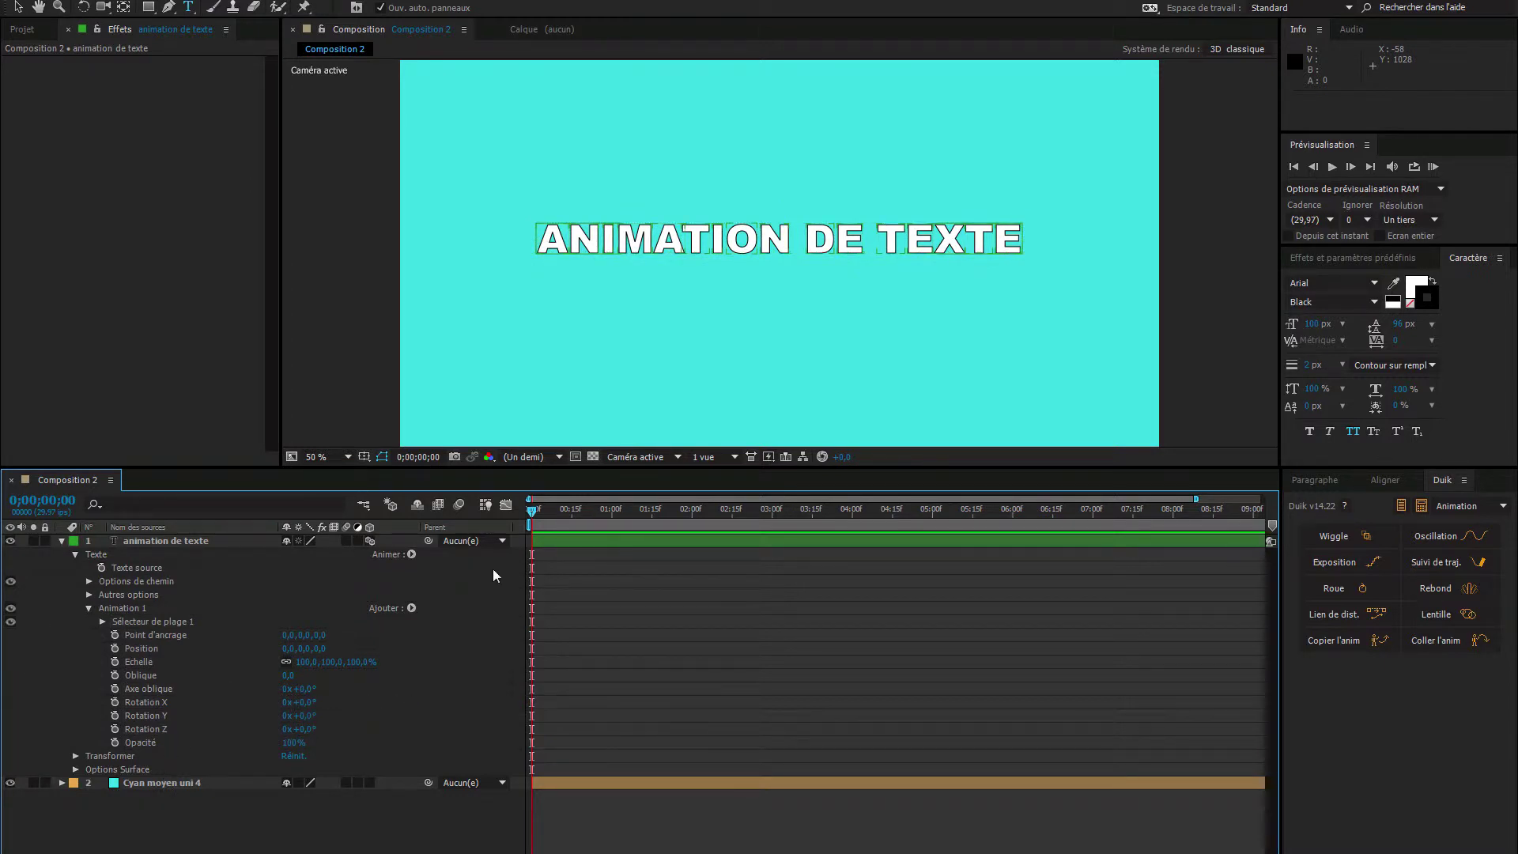
Step: Keyframe the range selector's Début from 0% at 0;00;00;00 to 100% at 0;00;03;00, then scrub through the animation
{"action": "left_click", "coordinate": [102, 622]}
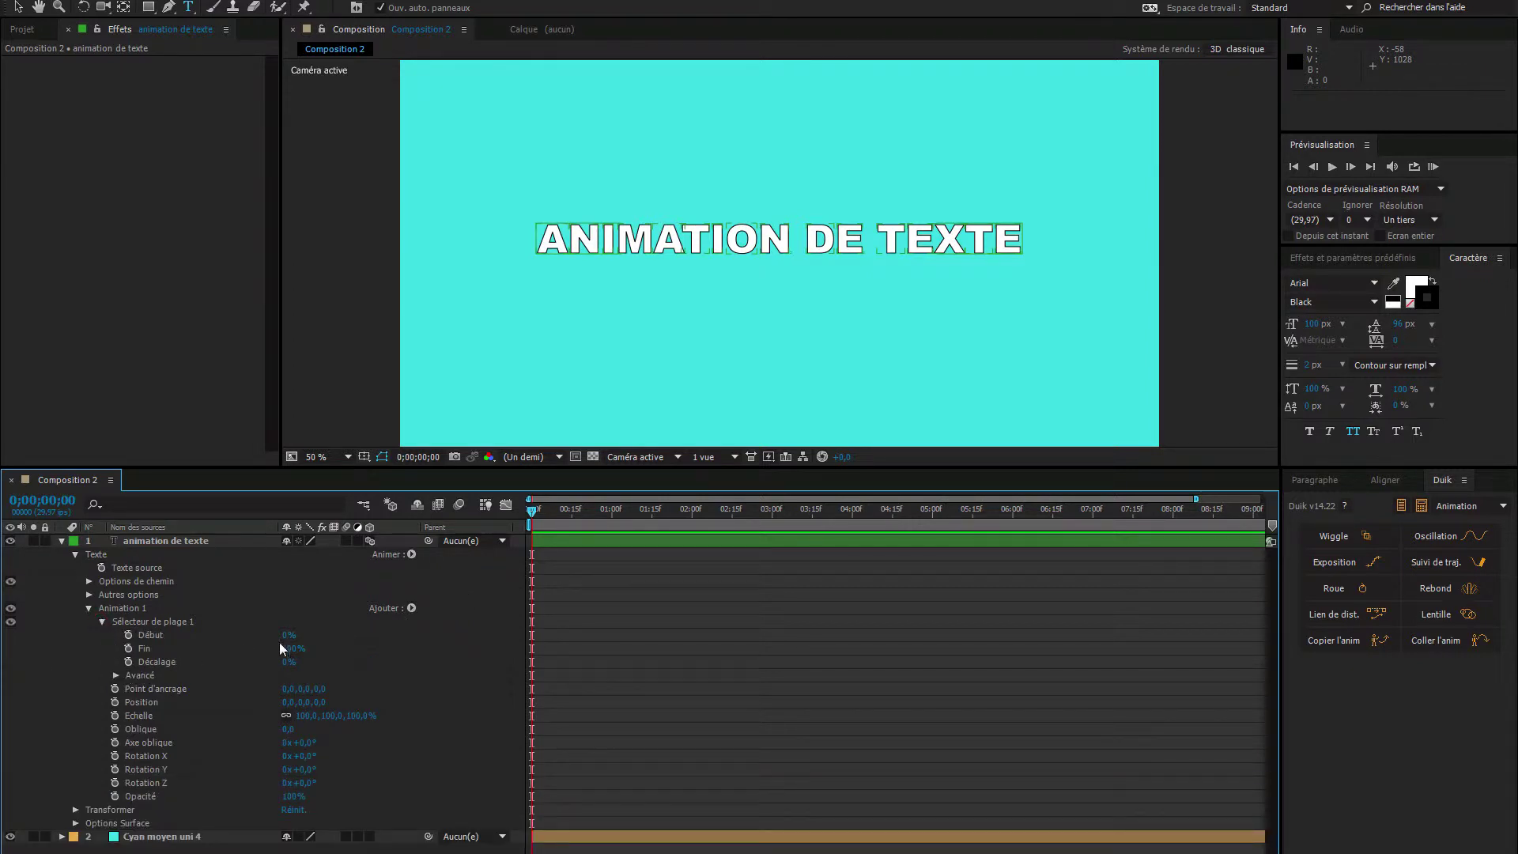
{"action": "left_click_drag", "start_coordinate": [289, 635], "coordinate": [238, 647]}
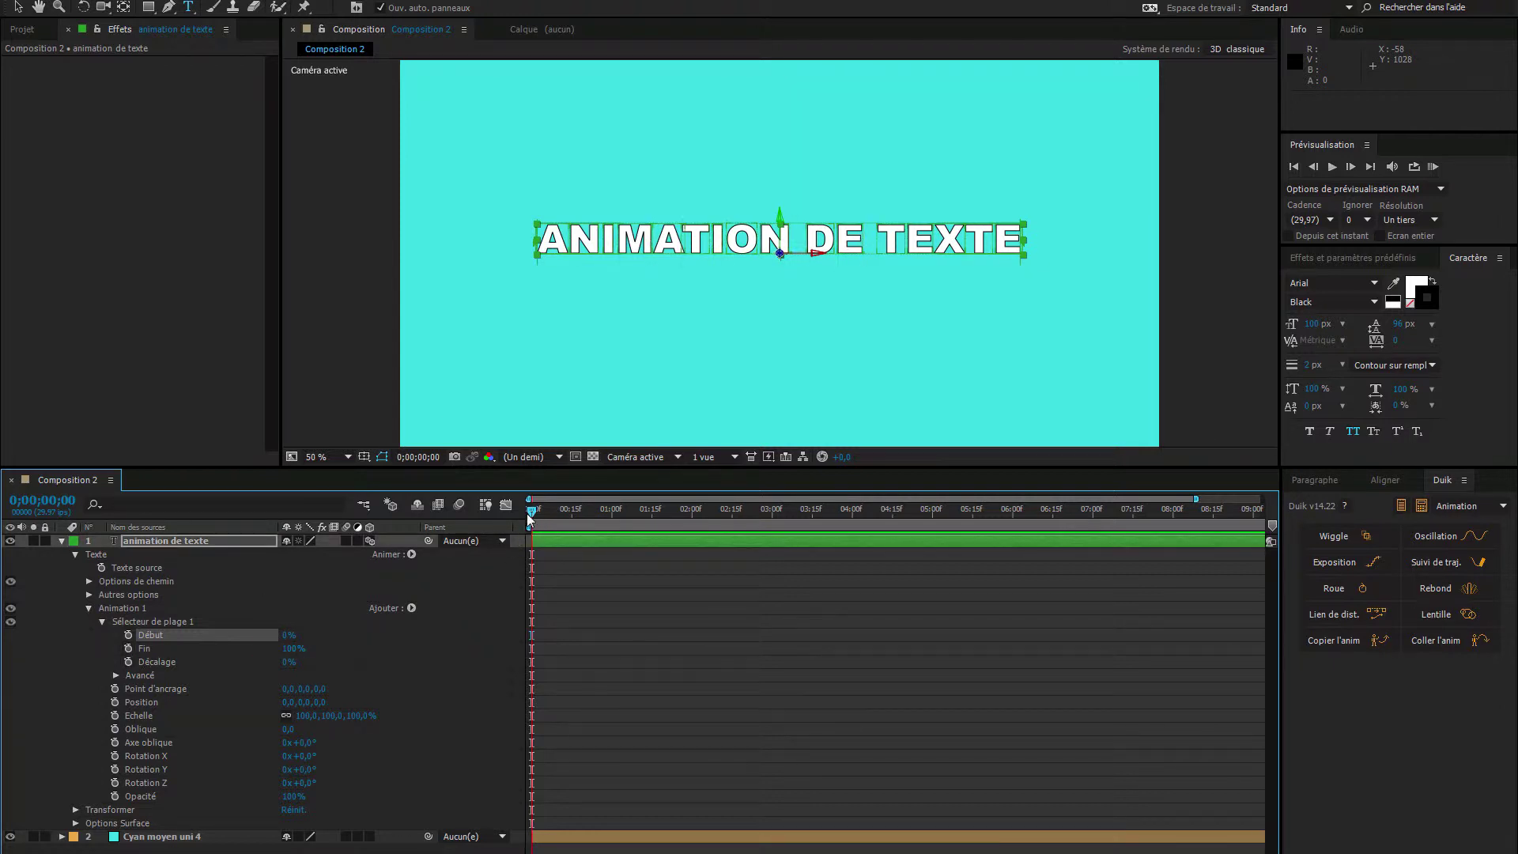
{"action": "left_click", "coordinate": [128, 634]}
{"action": "left_click_drag", "start_coordinate": [676, 515], "coordinate": [774, 531]}
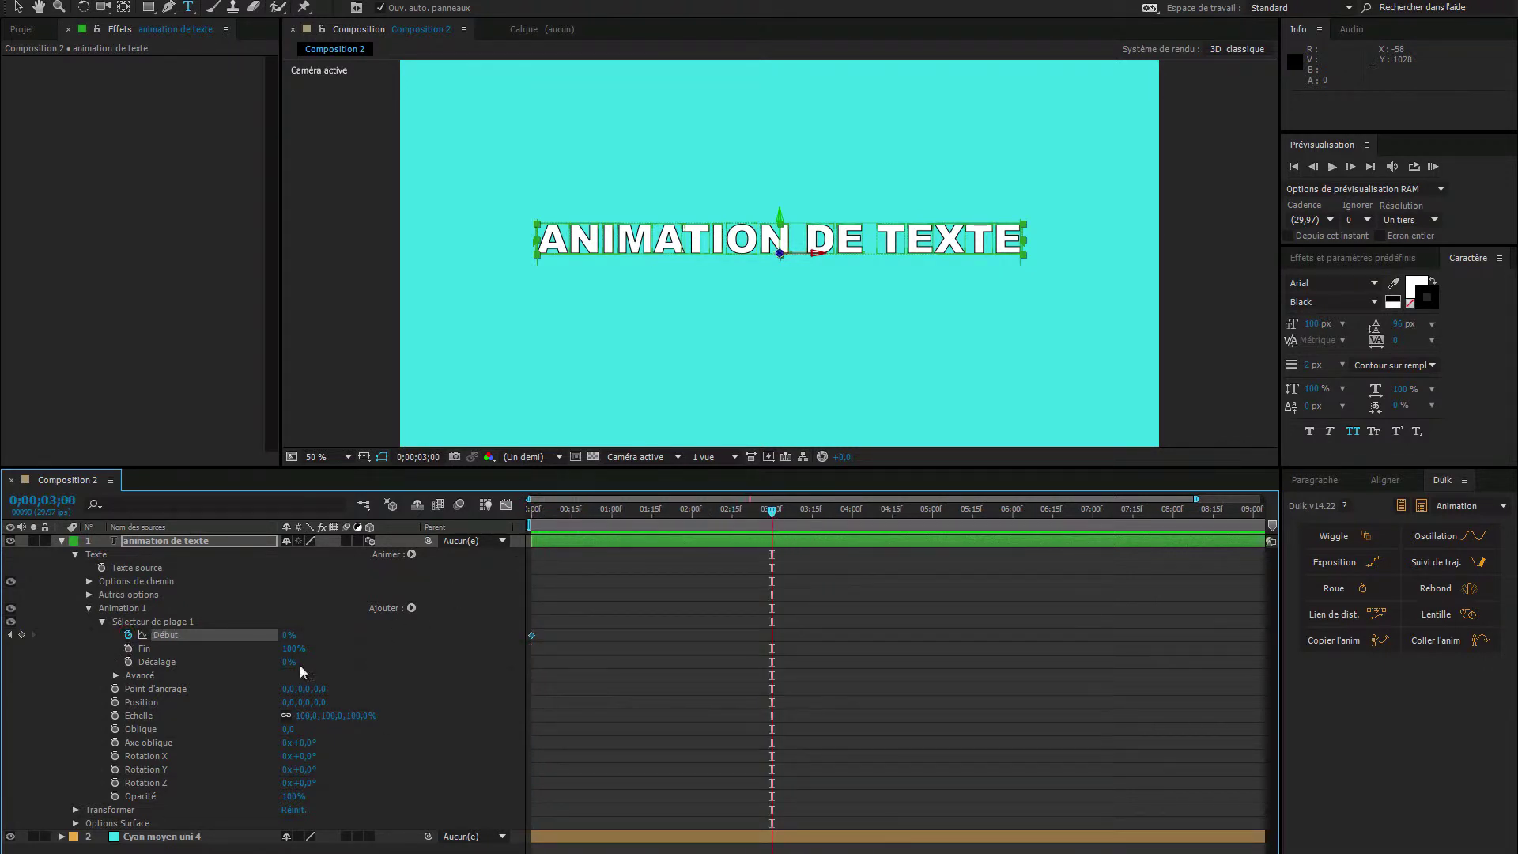
{"action": "left_click_drag", "start_coordinate": [287, 635], "coordinate": [418, 627]}
{"action": "left_click_drag", "start_coordinate": [760, 515], "coordinate": [630, 514]}
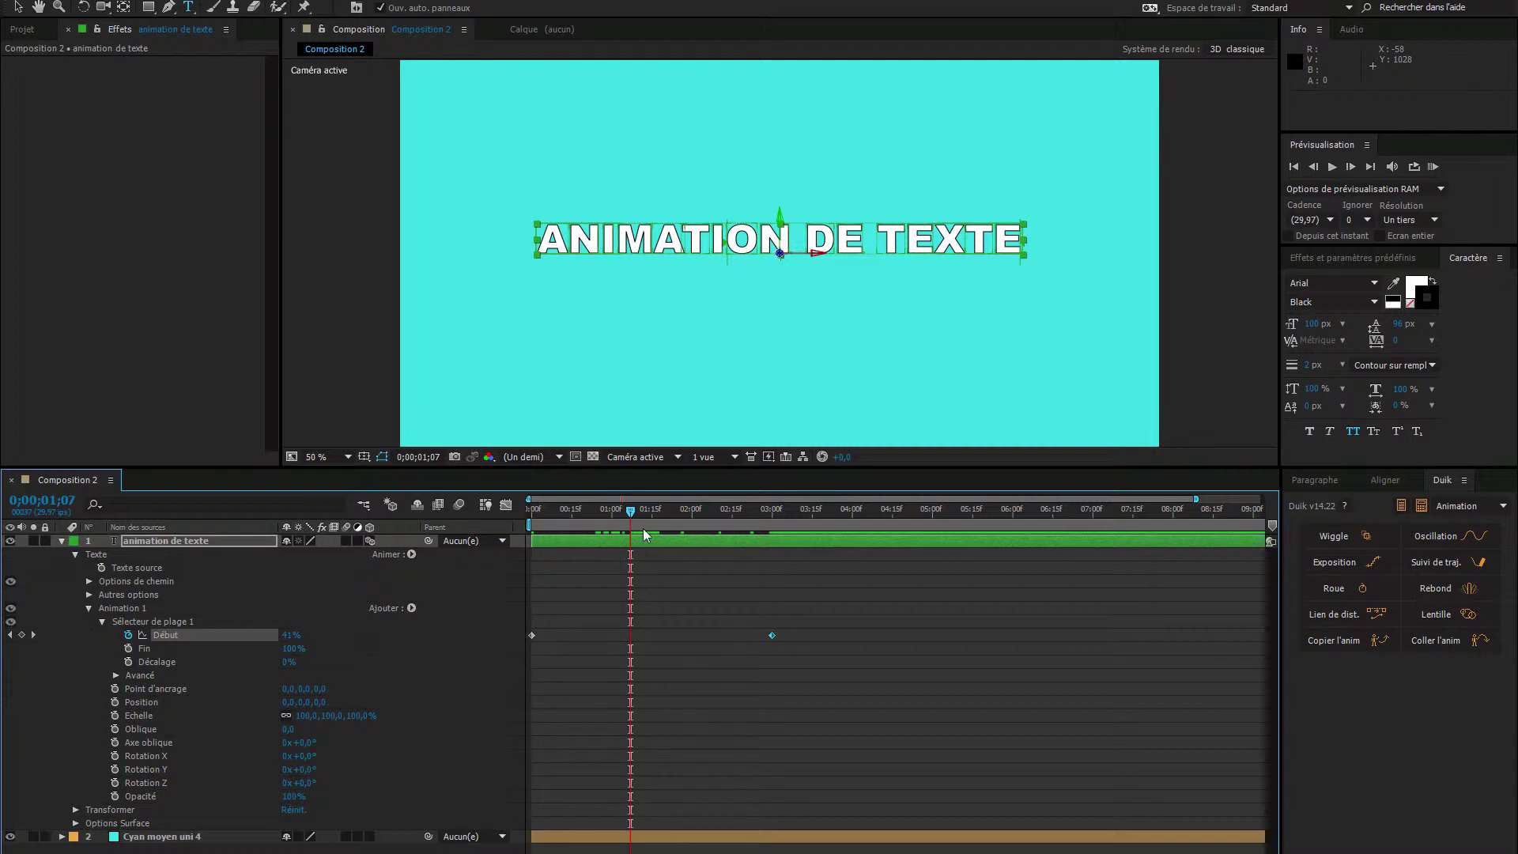
Step: Return to the composition start, set the animator's Echelle to 0%, and scrub to 0;00;02;14 to preview the letters scaling in
{"action": "left_click_drag", "start_coordinate": [631, 514], "coordinate": [523, 525]}
{"action": "left_click", "coordinate": [307, 716]}
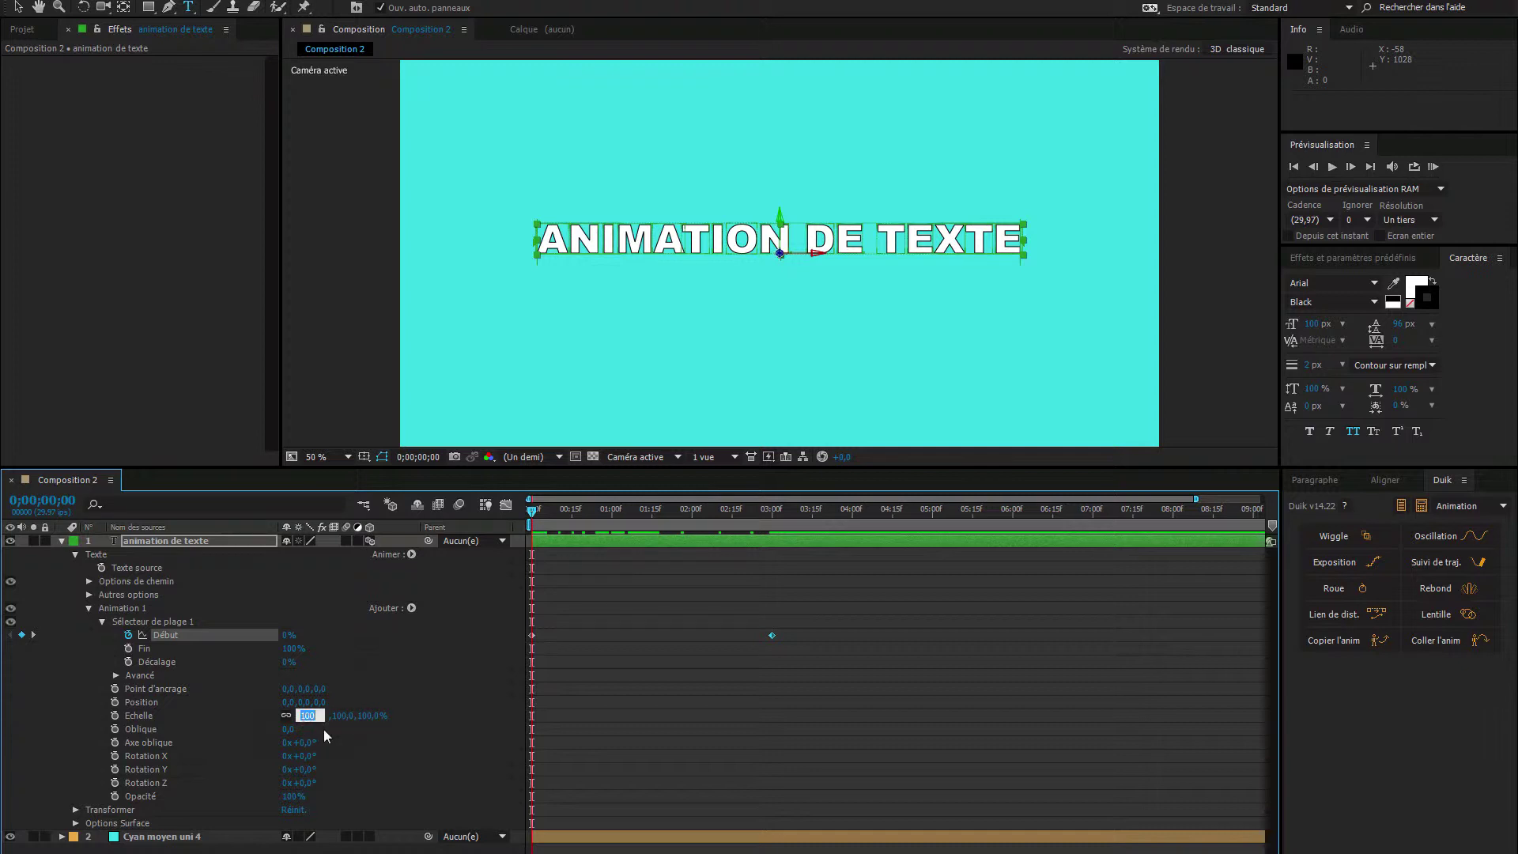
{"action": "type", "text": "0"}
{"action": "key", "text": "Return"}
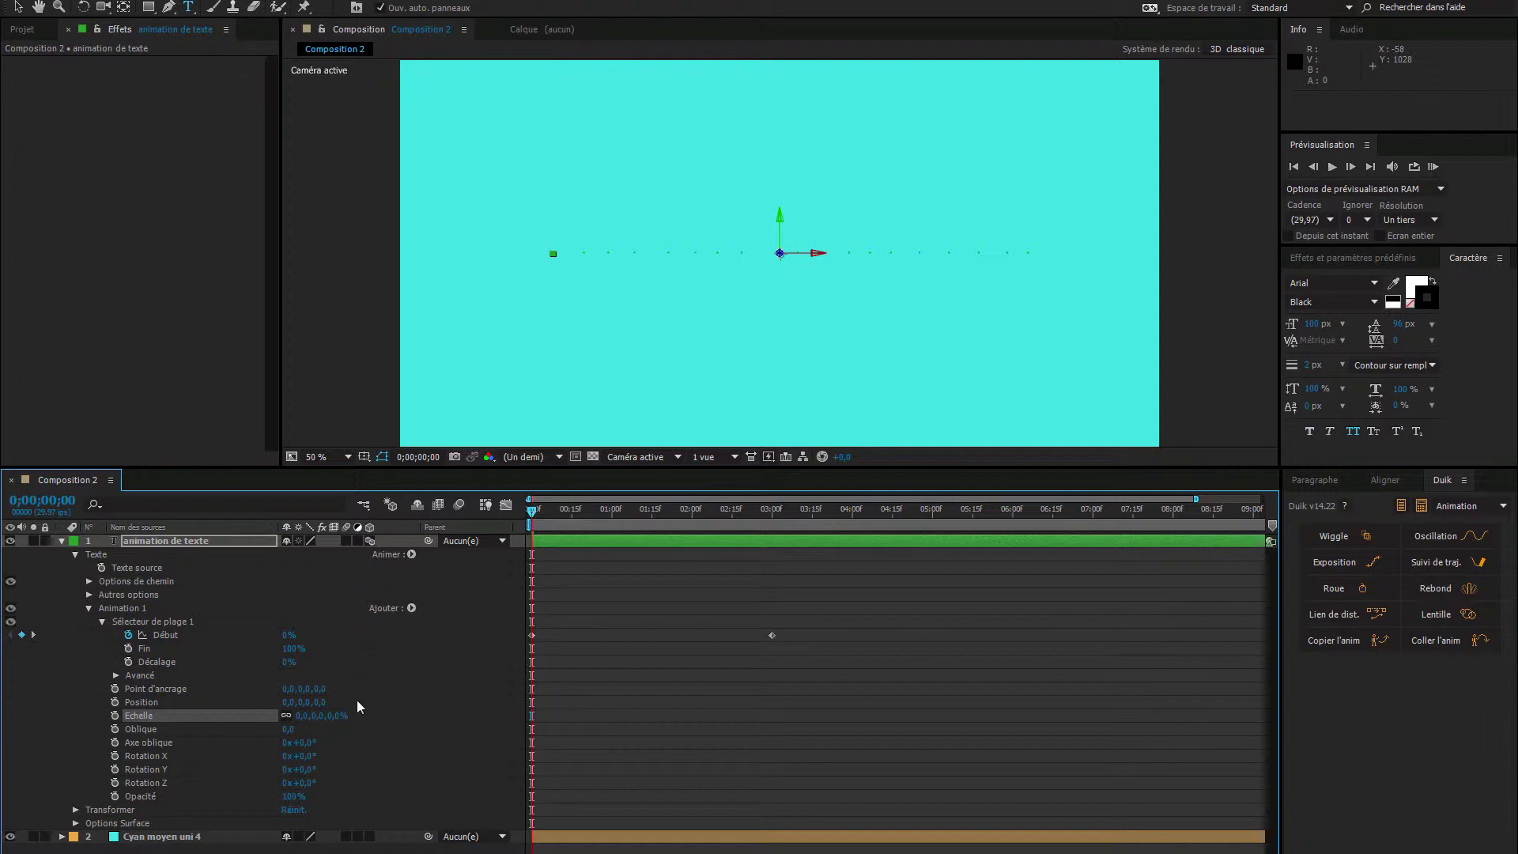
{"action": "left_click_drag", "start_coordinate": [534, 518], "coordinate": [731, 504]}
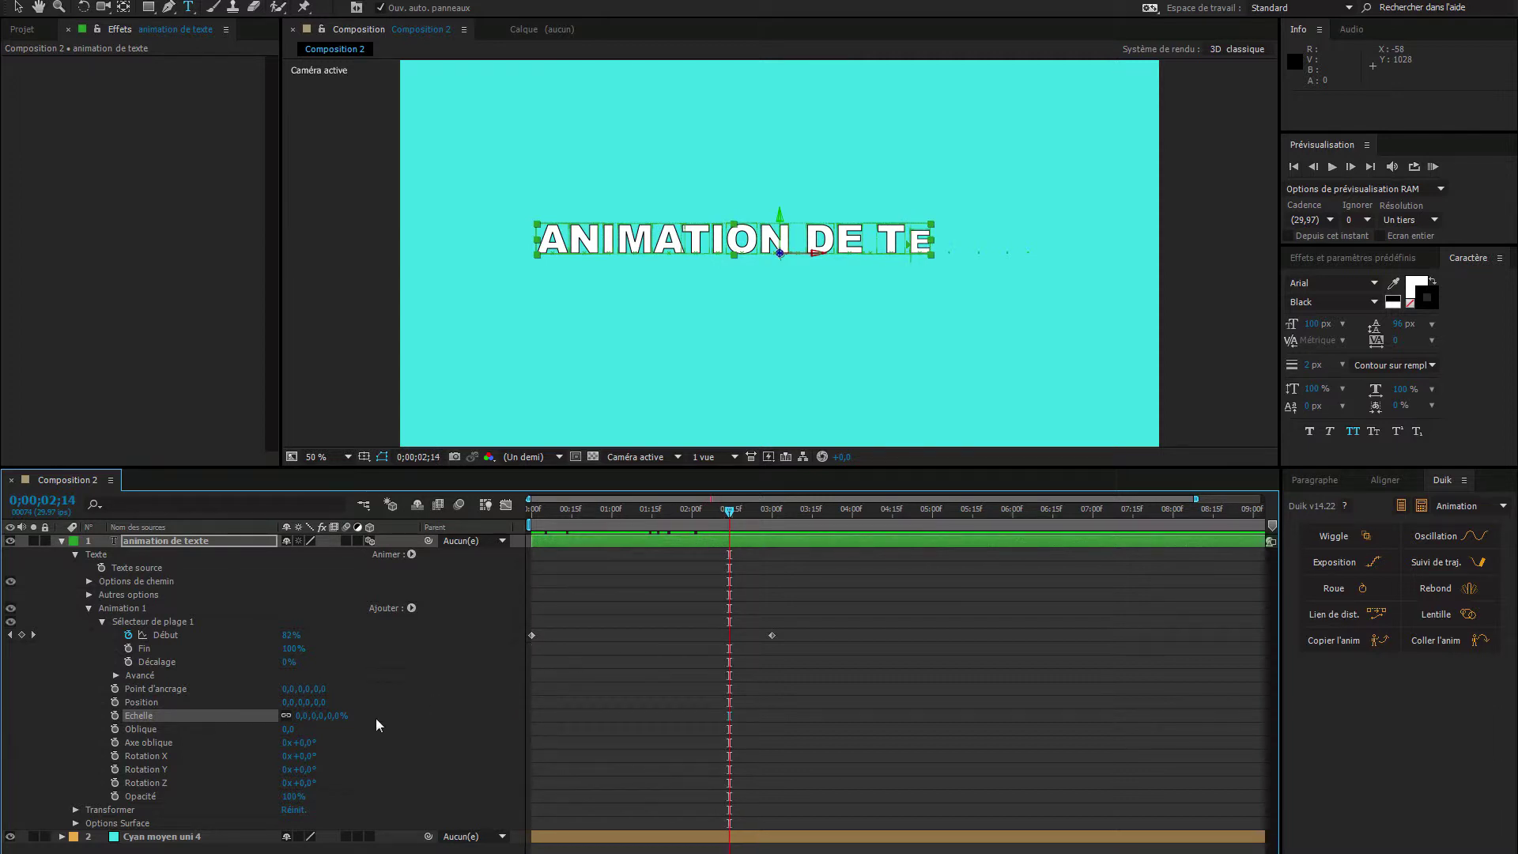
Step: Set the range selector's advanced Lissage to 0% and scrub back to 0;00;01;04 to preview the result
{"action": "left_click", "coordinate": [115, 676]}
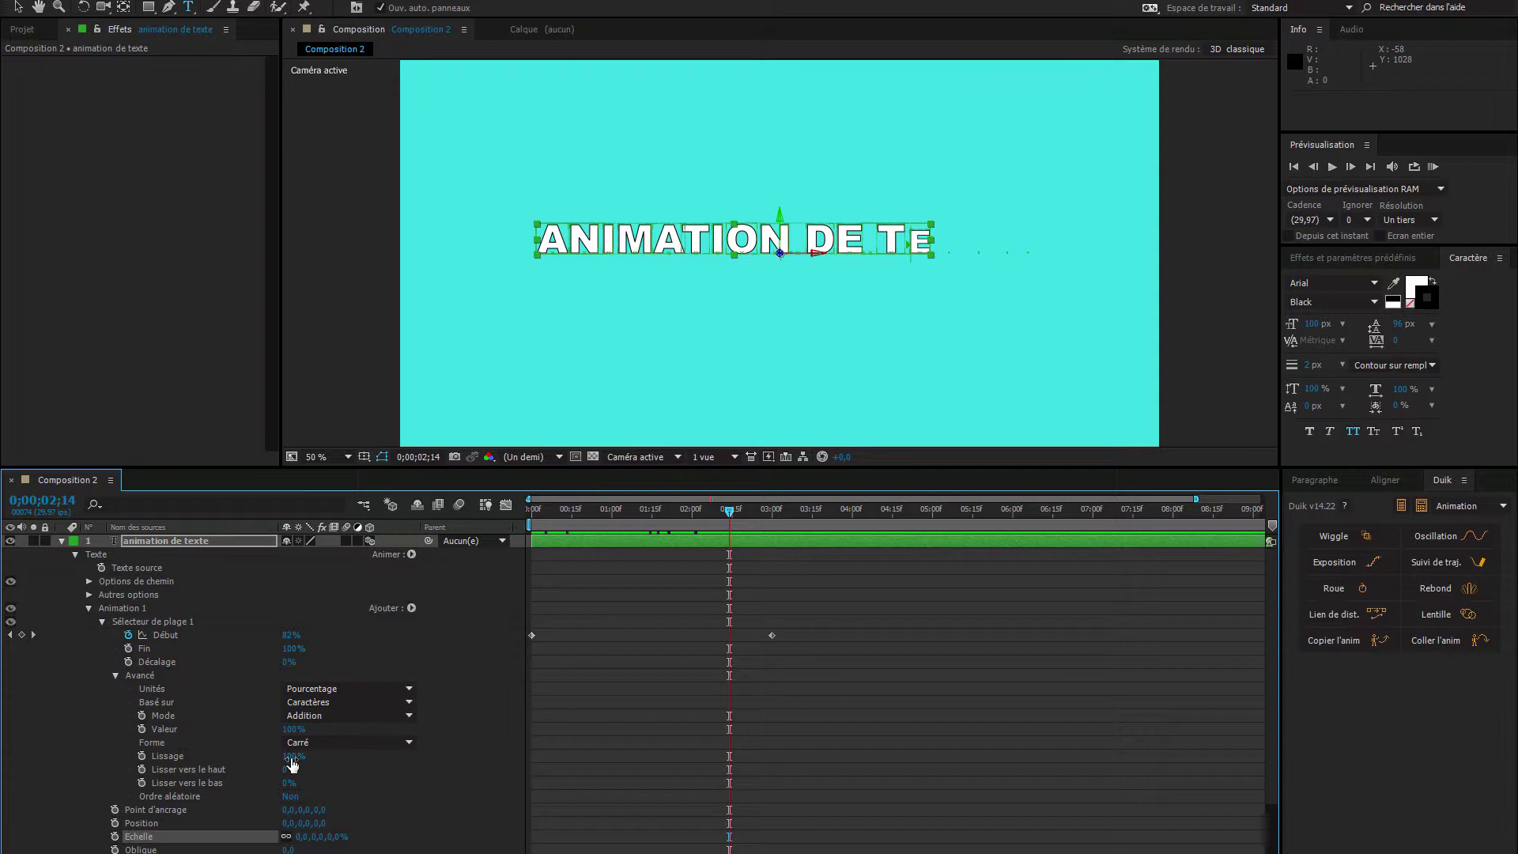
{"action": "left_click_drag", "start_coordinate": [291, 763], "coordinate": [202, 756]}
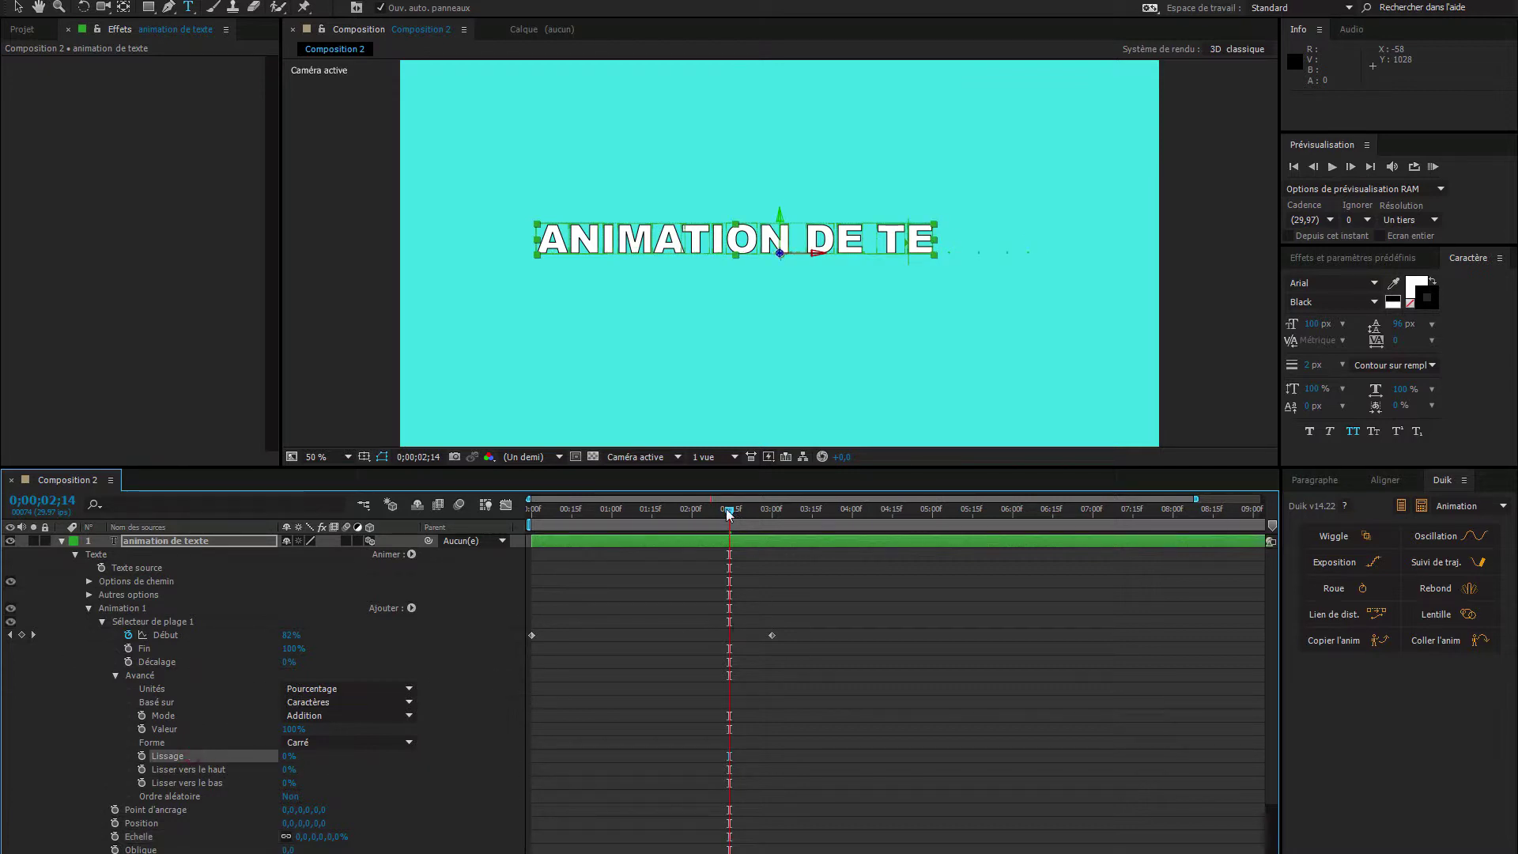
{"action": "left_click_drag", "start_coordinate": [728, 512], "coordinate": [622, 510]}
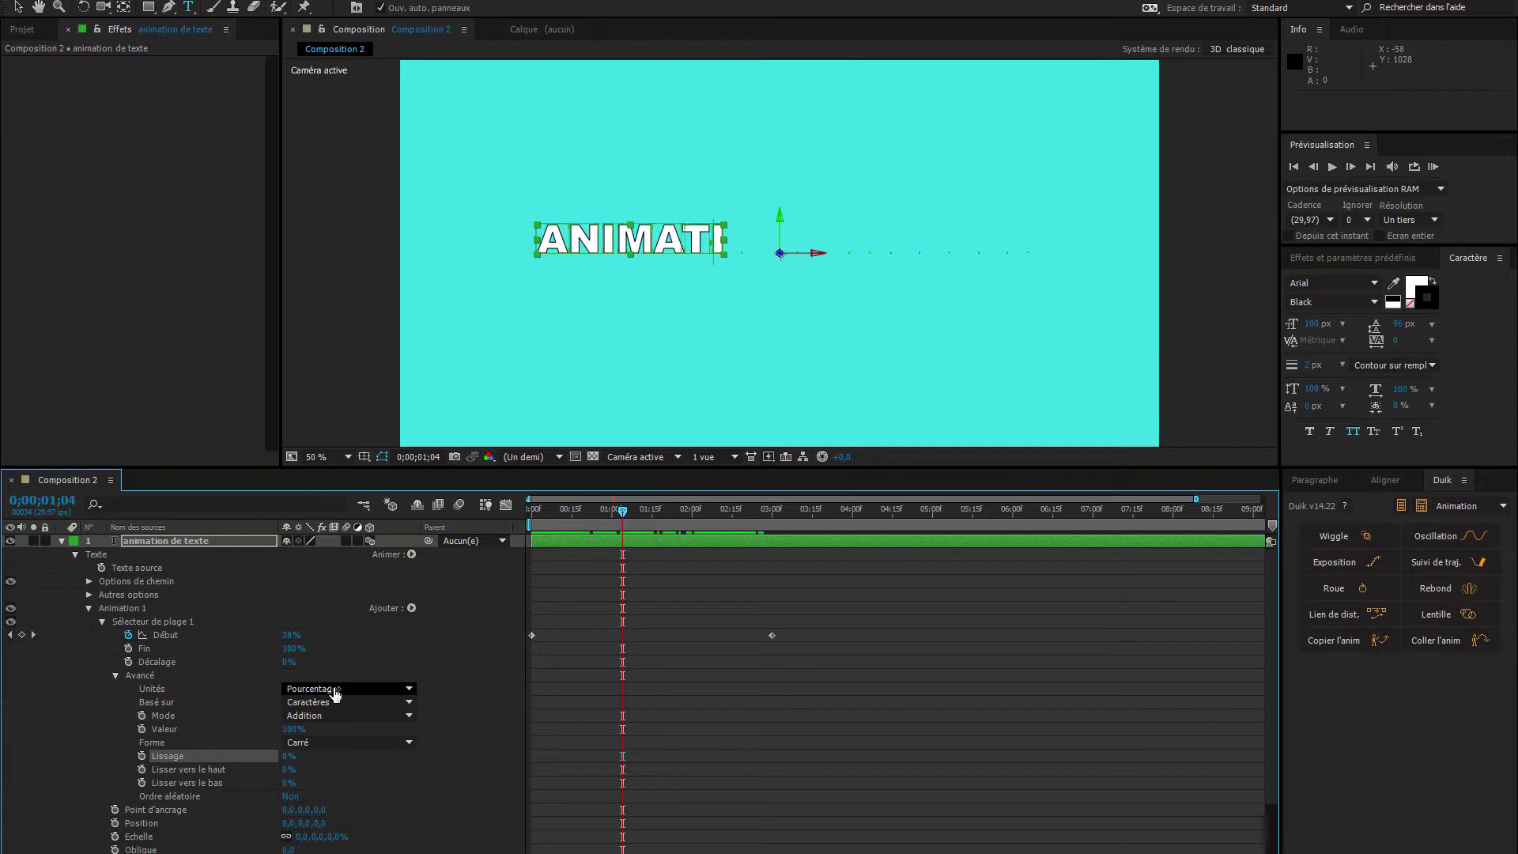
Step: Switch the range selector's Unités to Index and Basé sur to Mots, previewing each change and returning to the composition start
{"action": "left_click", "coordinate": [337, 689]}
{"action": "left_click", "coordinate": [339, 724]}
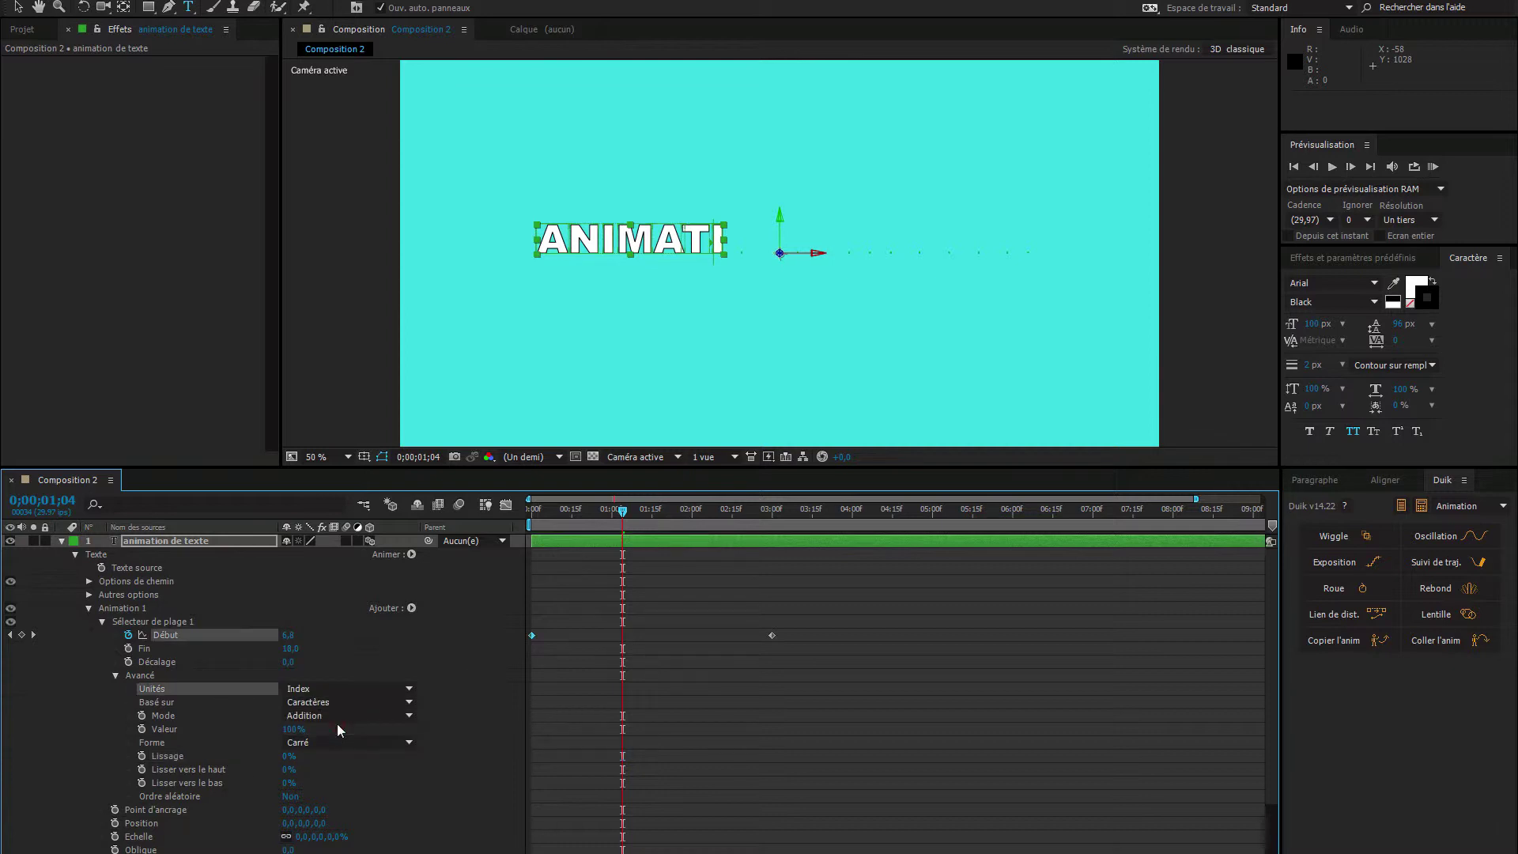
{"action": "left_click_drag", "start_coordinate": [624, 512], "coordinate": [598, 512]}
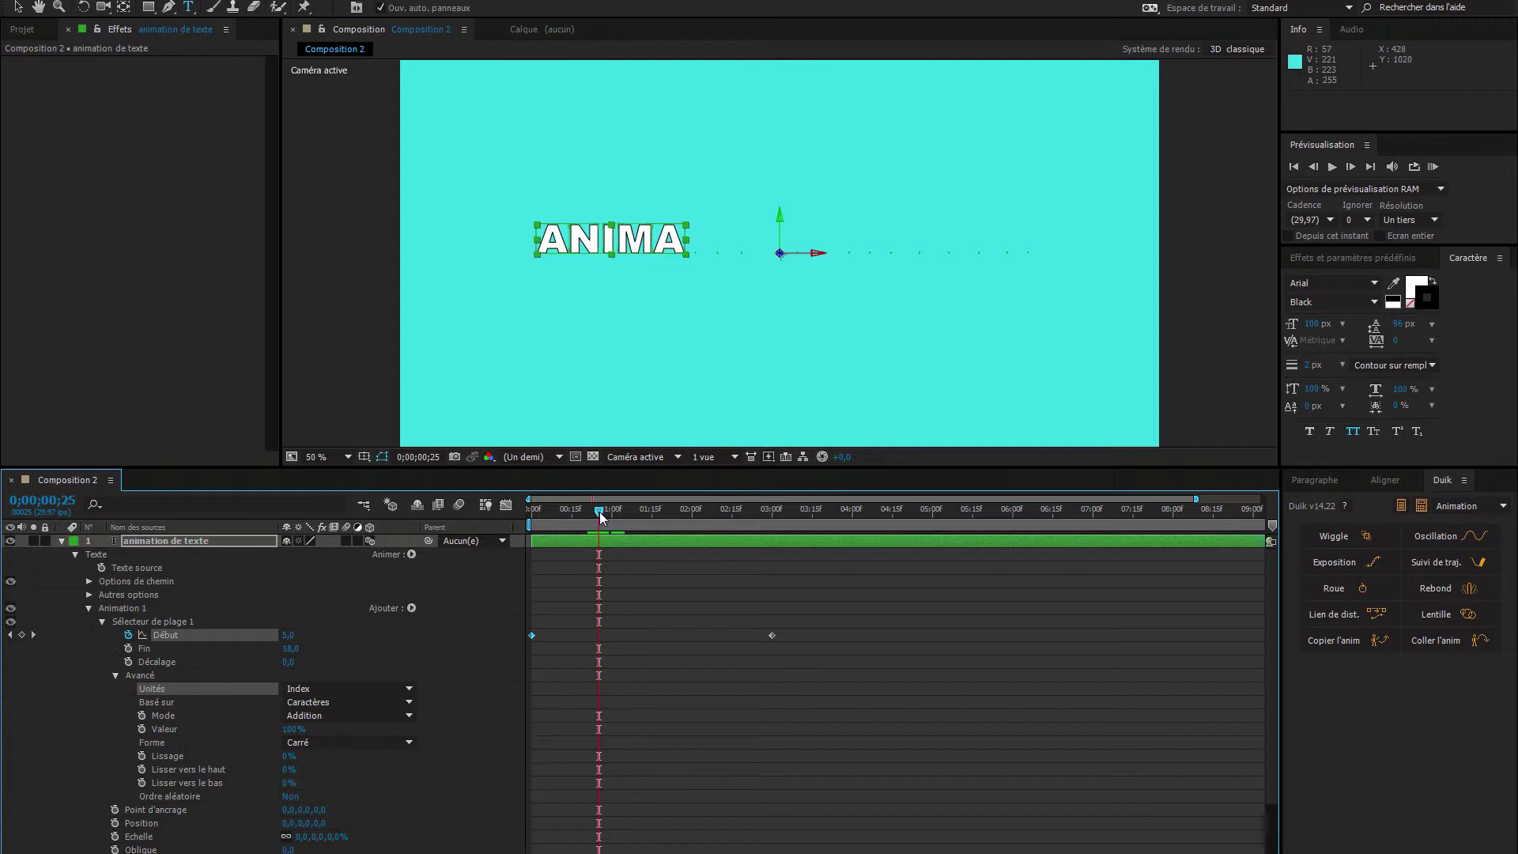
{"action": "left_click", "coordinate": [363, 702]}
{"action": "left_click", "coordinate": [351, 754]}
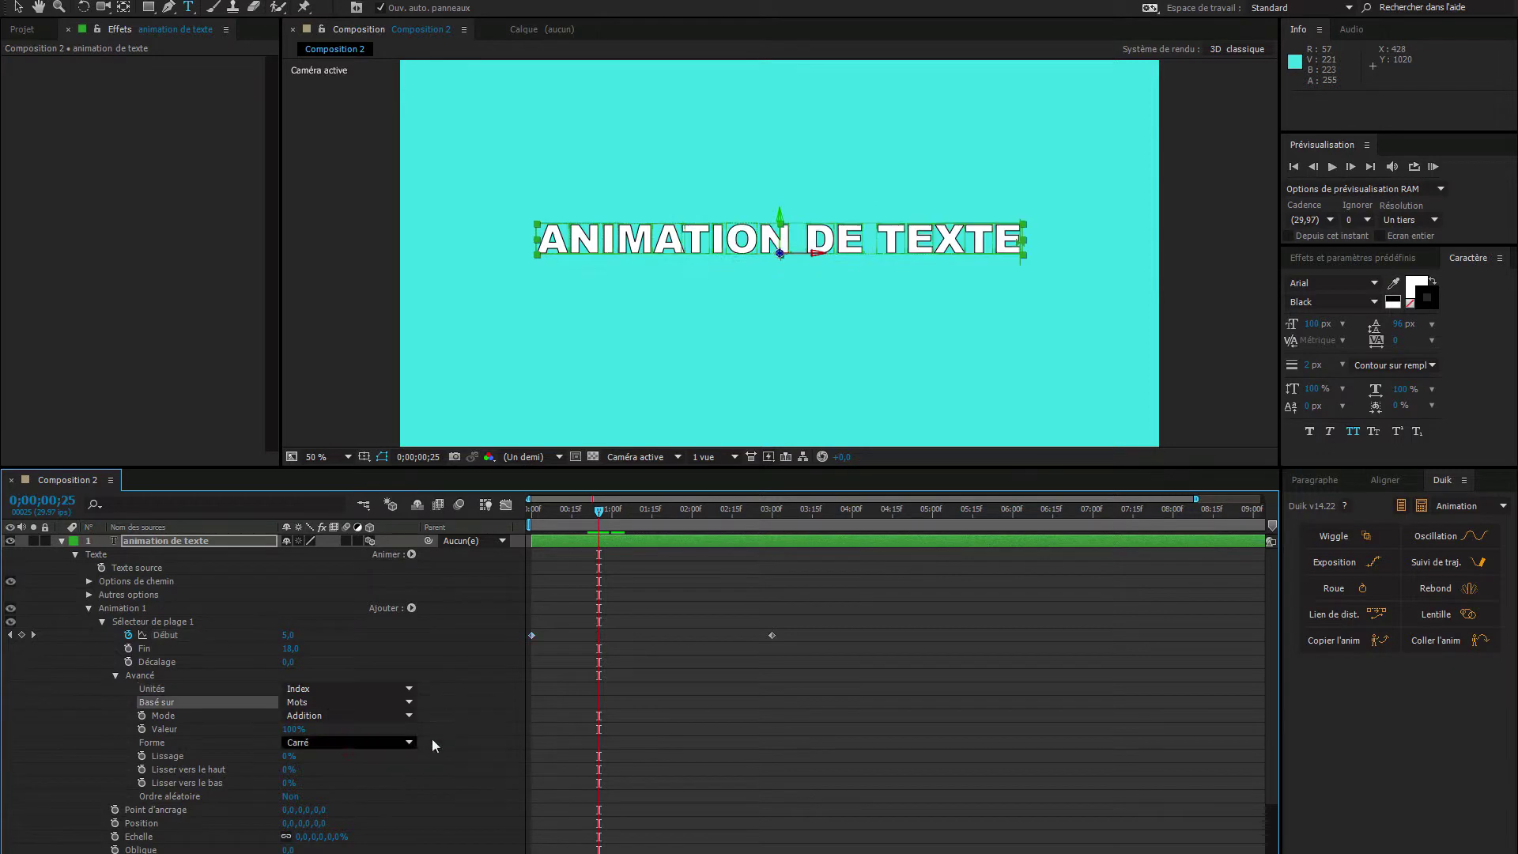
{"action": "mouse_move", "coordinate": [598, 514]}
{"action": "left_mouse_down"}
{"action": "mouse_move", "coordinate": [523, 520]}
{"action": "mouse_move", "coordinate": [591, 518]}
{"action": "left_mouse_up"}
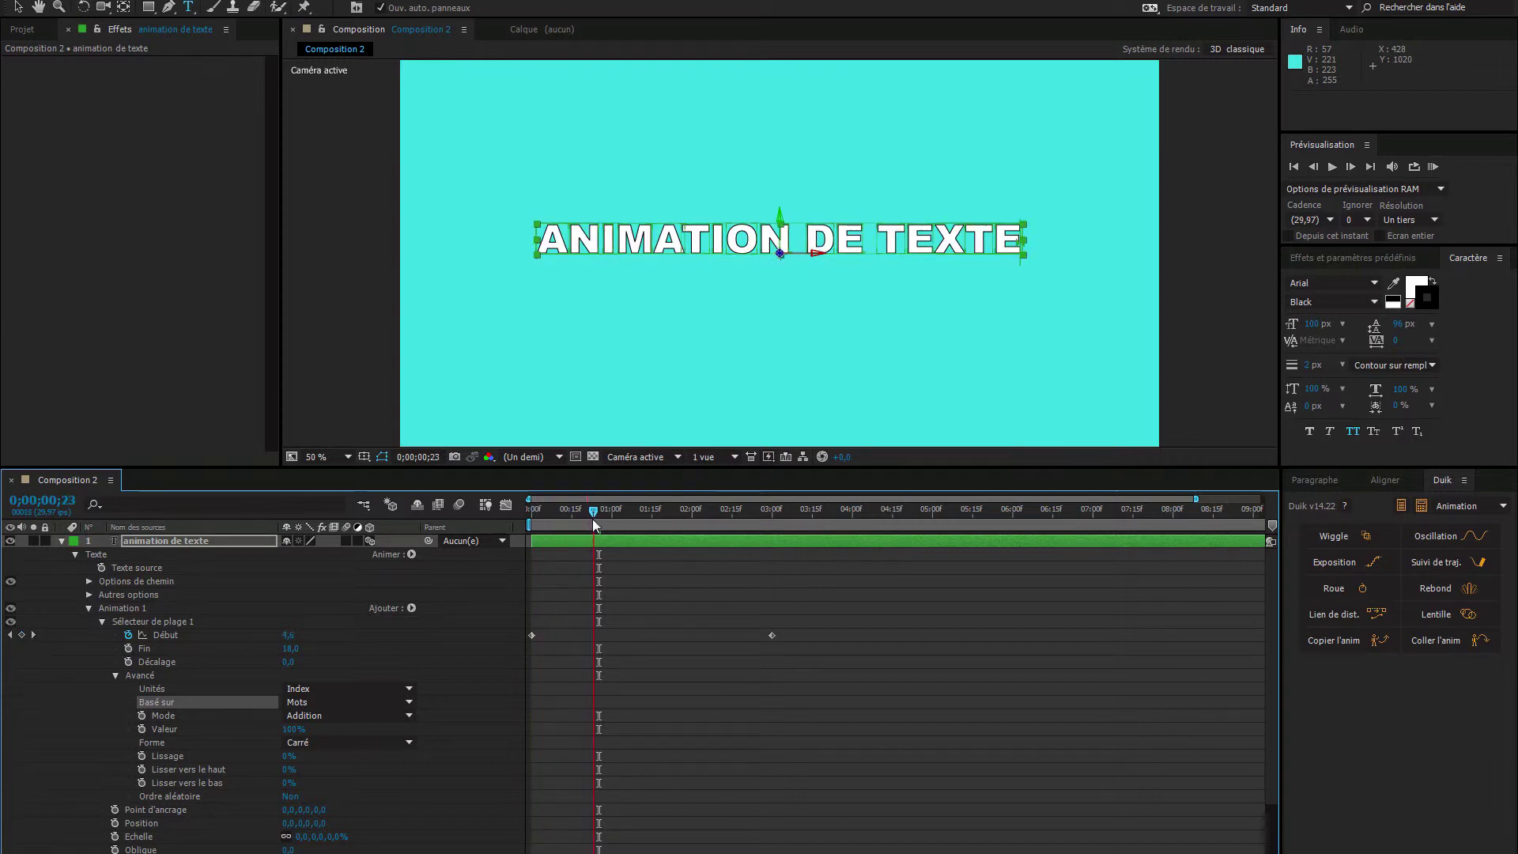
{"action": "key", "text": "Home"}
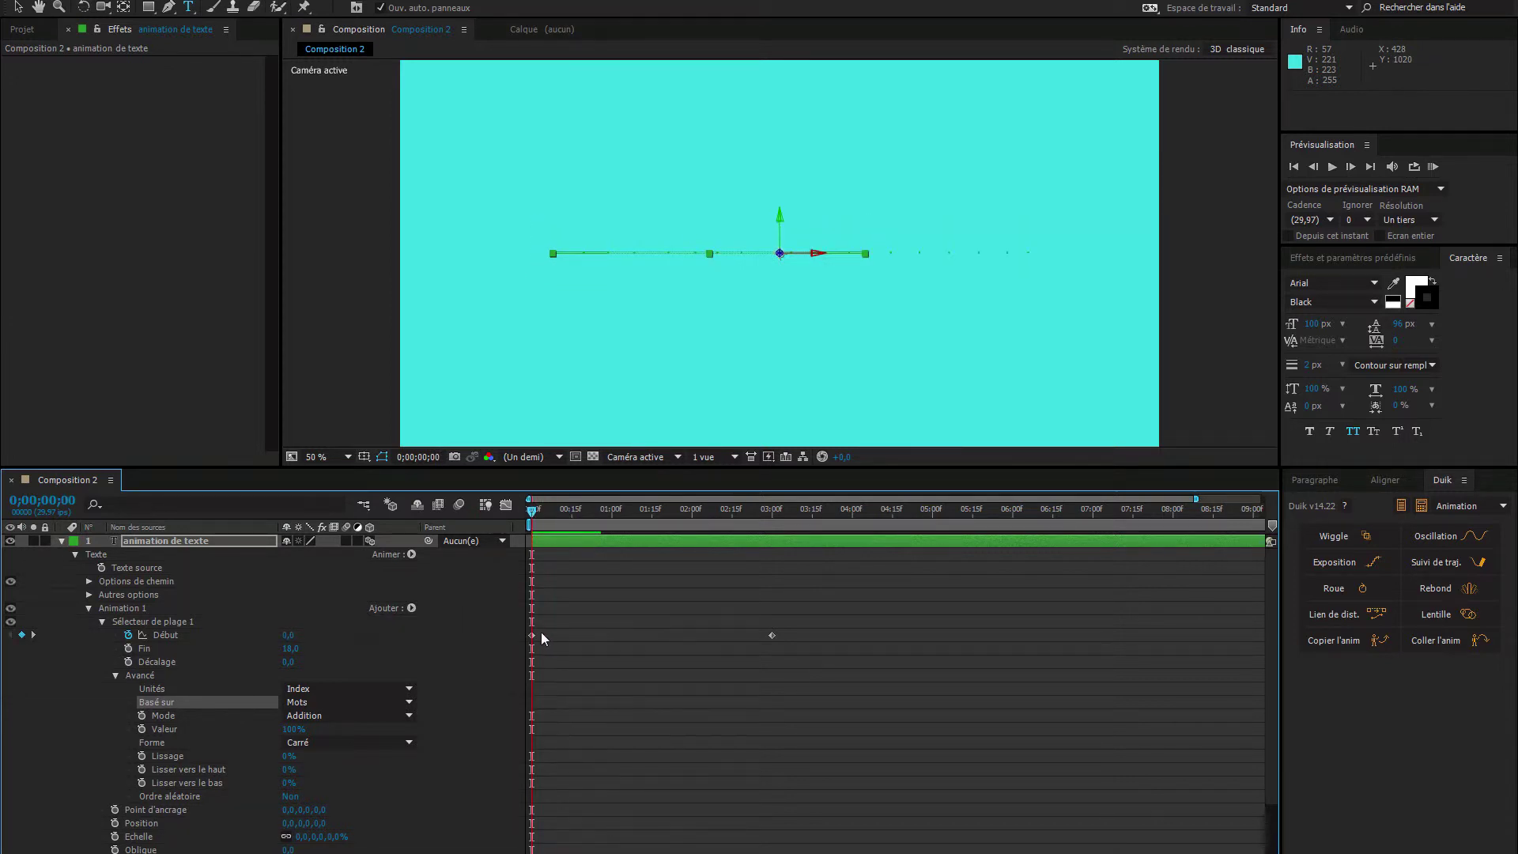
Step: Keyframe the range selector's Début at 1 at 0;00;01;00, 2 at 0;00;01;11 and 3 at 0;00;02;11, then scrub the animation
{"action": "left_click_drag", "start_coordinate": [564, 515], "coordinate": [614, 517]}
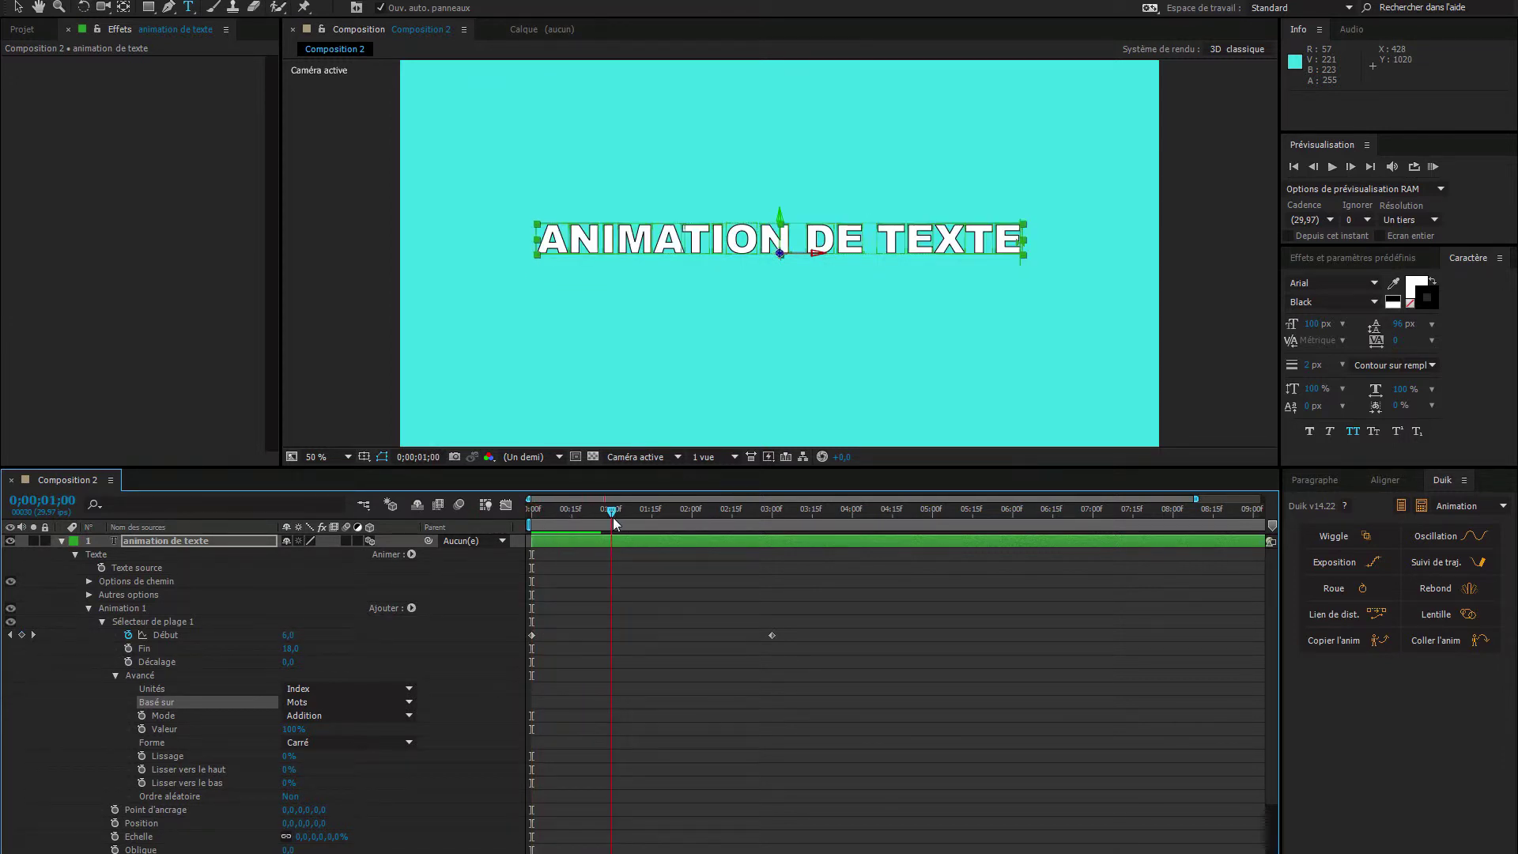
{"action": "left_click", "coordinate": [286, 636]}
{"action": "type", "text": "1"}
{"action": "key", "text": "Return"}
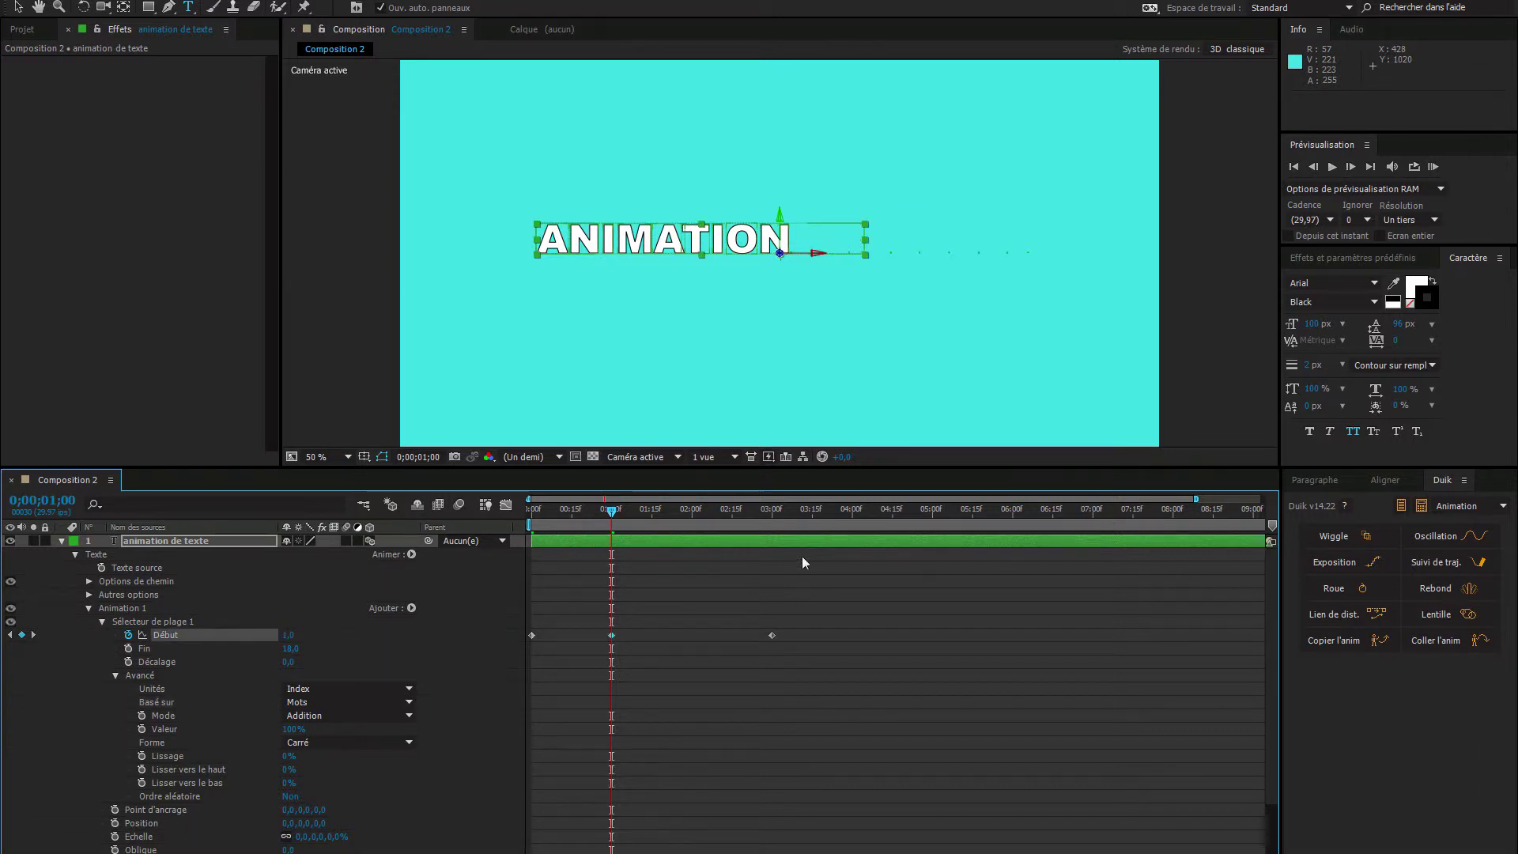
{"action": "mouse_move", "coordinate": [611, 510]}
{"action": "left_mouse_down"}
{"action": "mouse_move", "coordinate": [690, 515]}
{"action": "mouse_move", "coordinate": [638, 515]}
{"action": "left_mouse_up"}
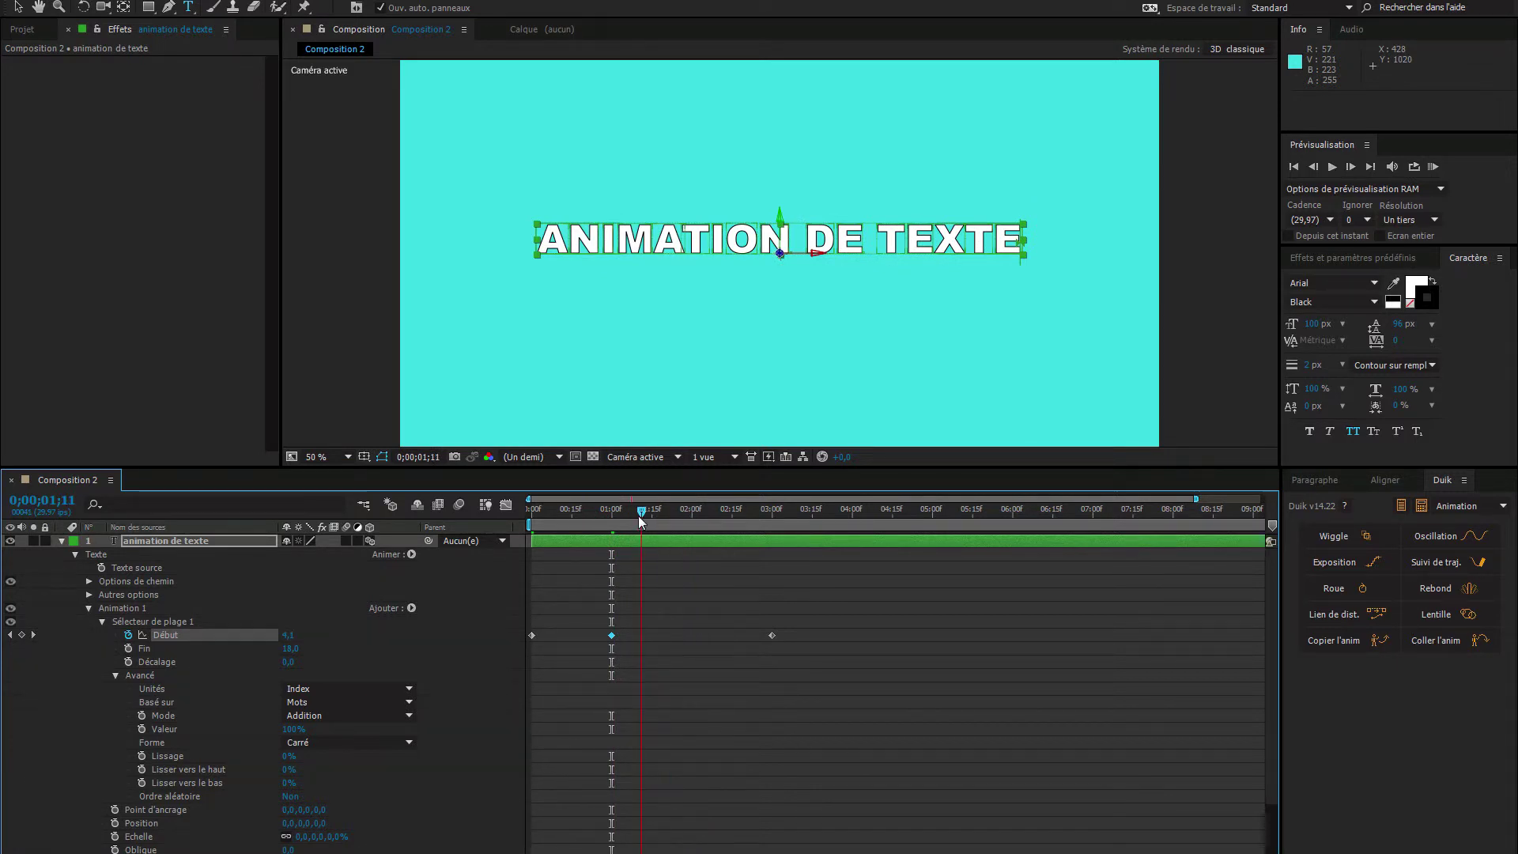
{"action": "left_click", "coordinate": [290, 634]}
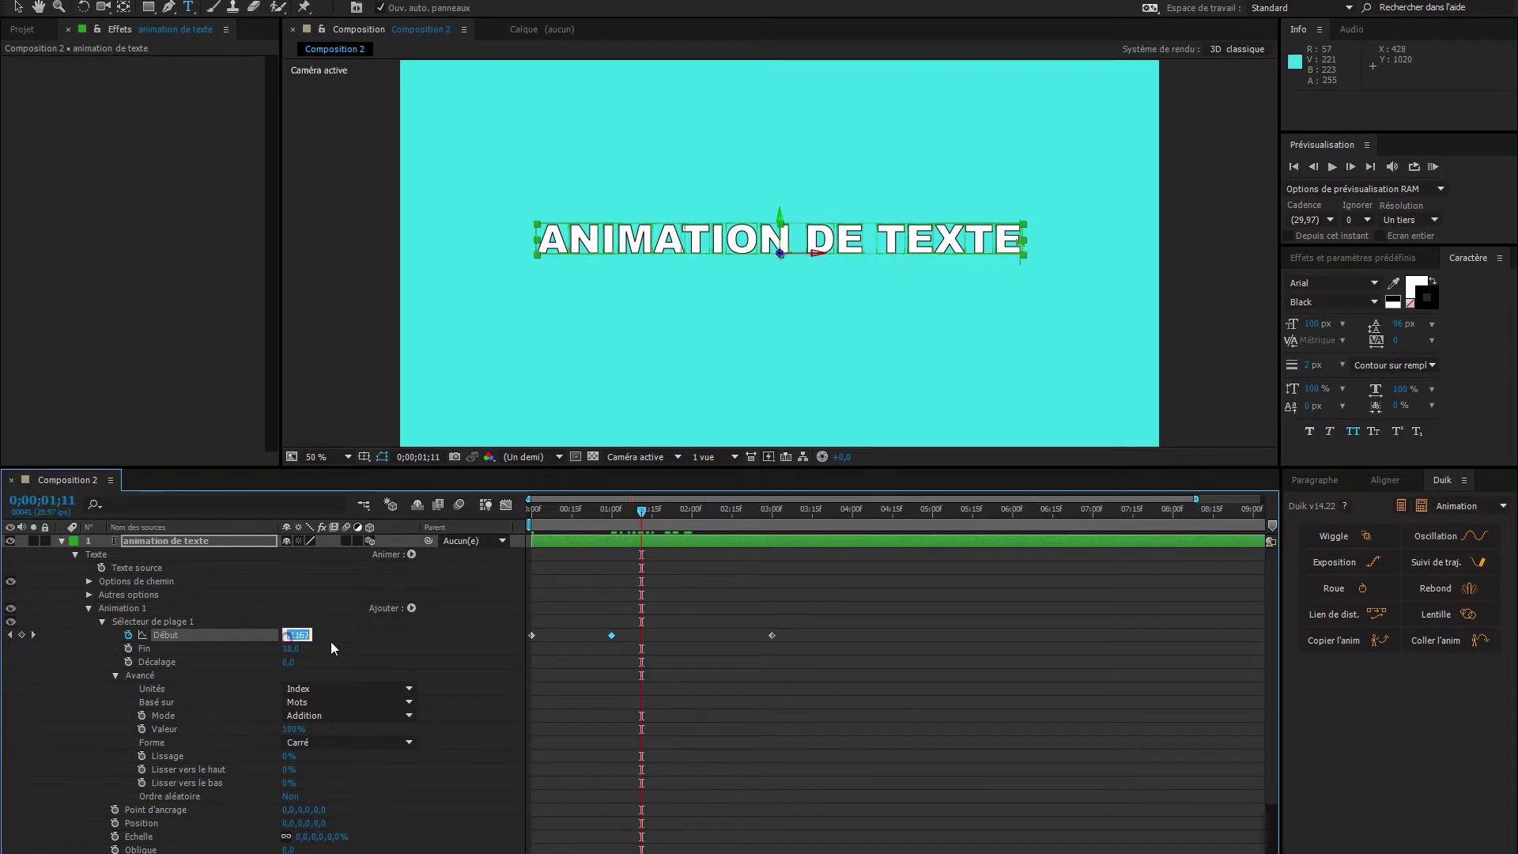
{"action": "type", "text": "2"}
{"action": "key", "text": "Return"}
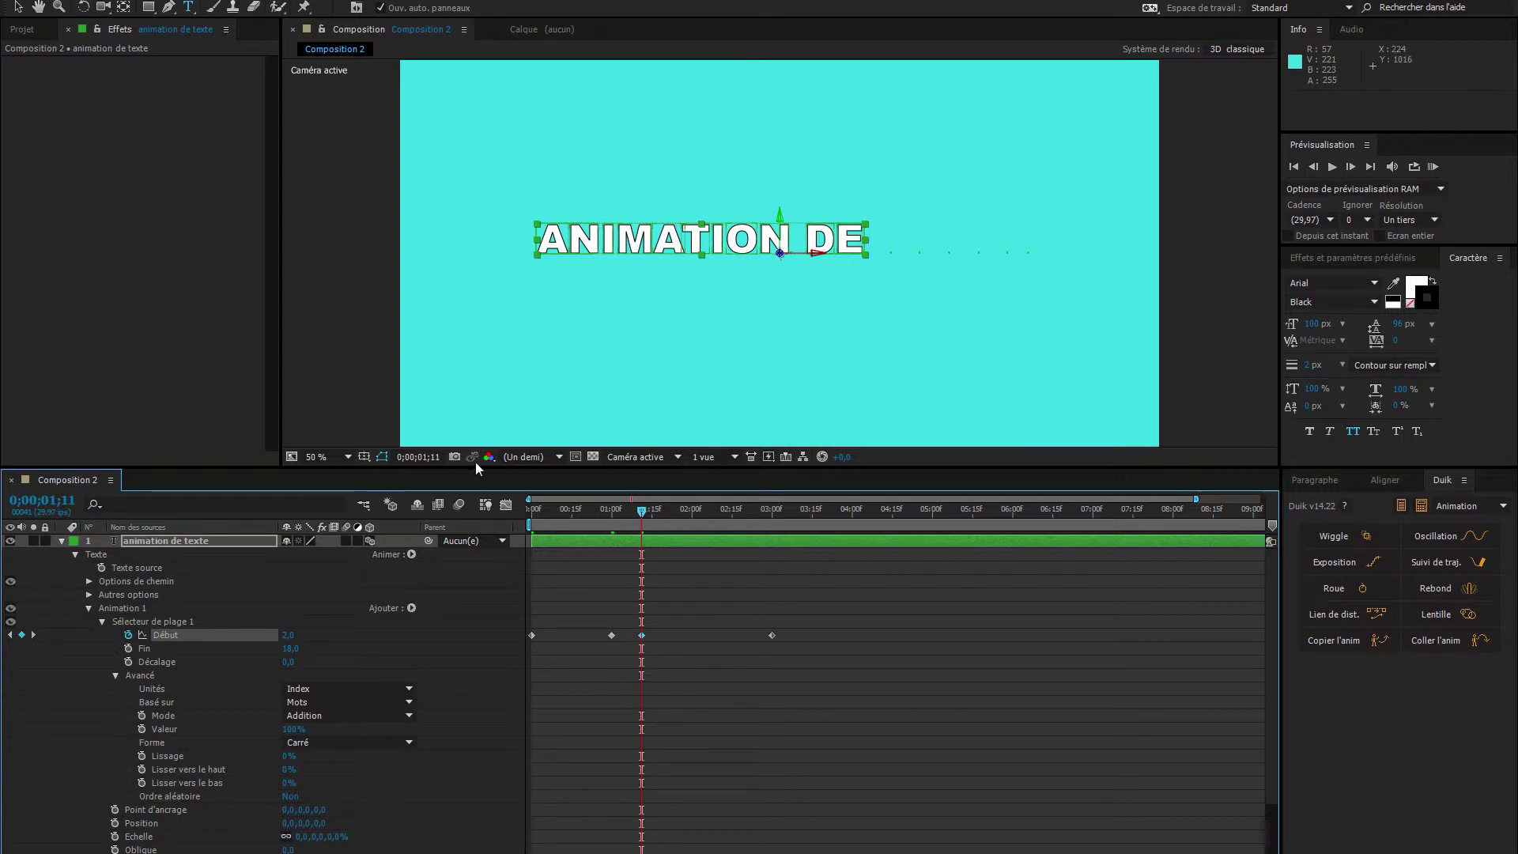
{"action": "left_click_drag", "start_coordinate": [643, 509], "coordinate": [723, 515]}
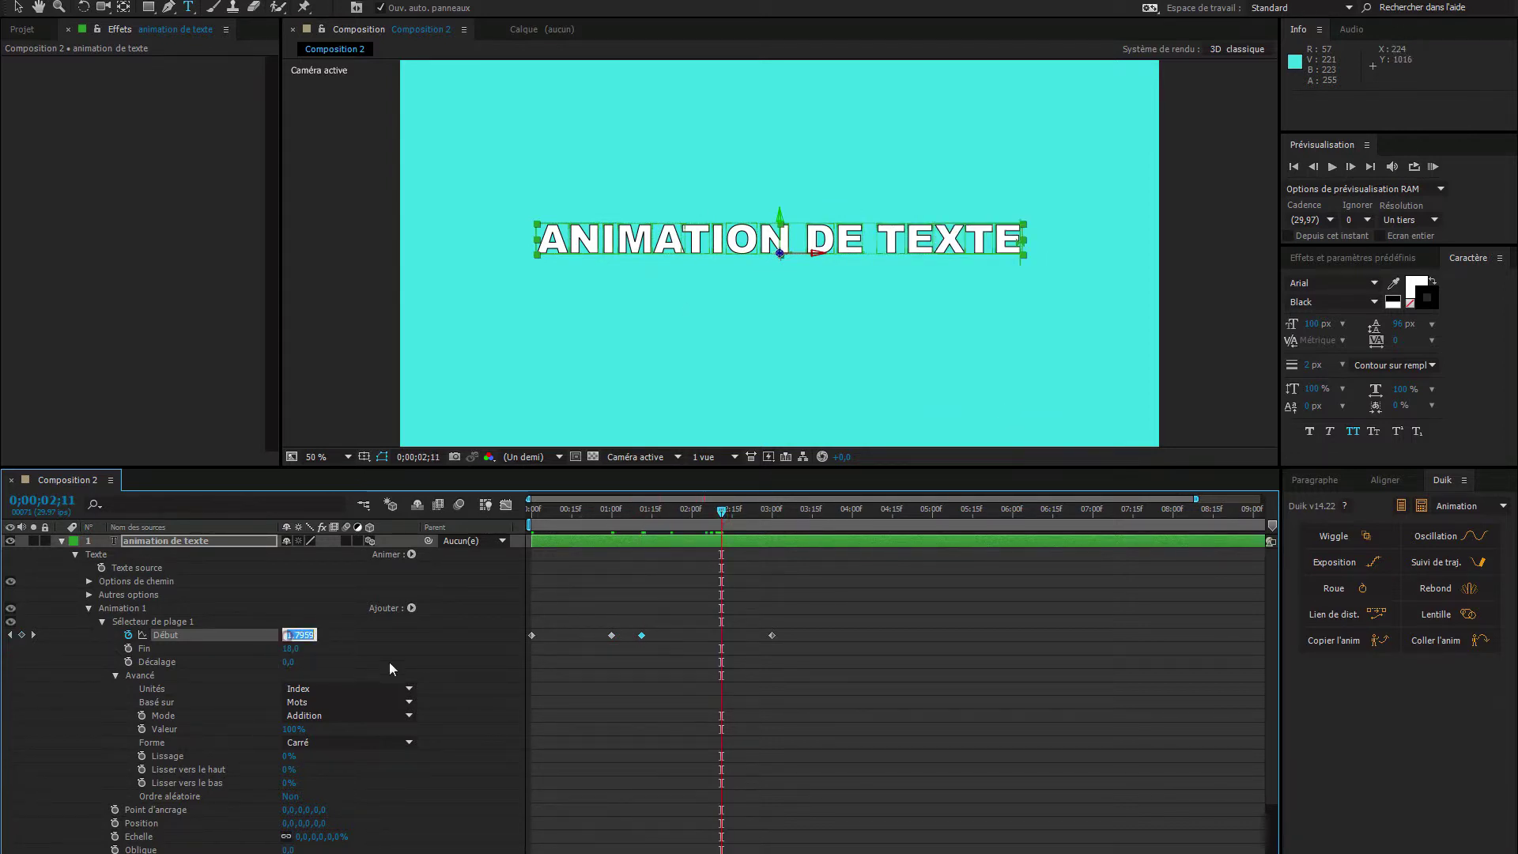
{"action": "type", "text": "3"}
{"action": "key", "text": "Return"}
{"action": "left_click_drag", "start_coordinate": [720, 510], "coordinate": [718, 572]}
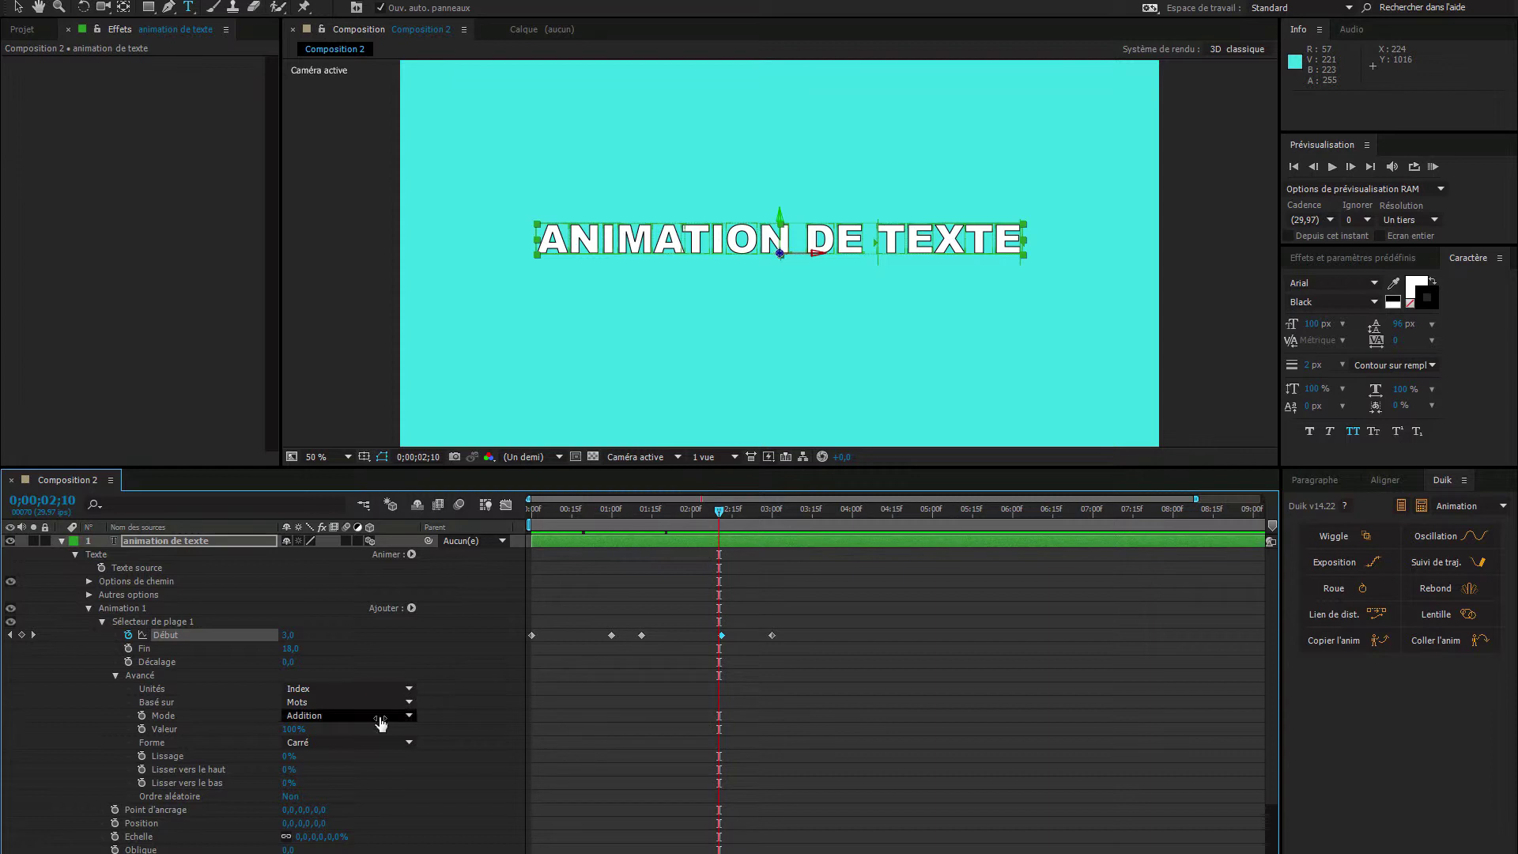
Step: Set the range selector's Lissage to 100% and scrub back to the composition start
{"action": "left_click_drag", "start_coordinate": [289, 756], "coordinate": [381, 758]}
{"action": "left_click", "coordinate": [718, 704]}
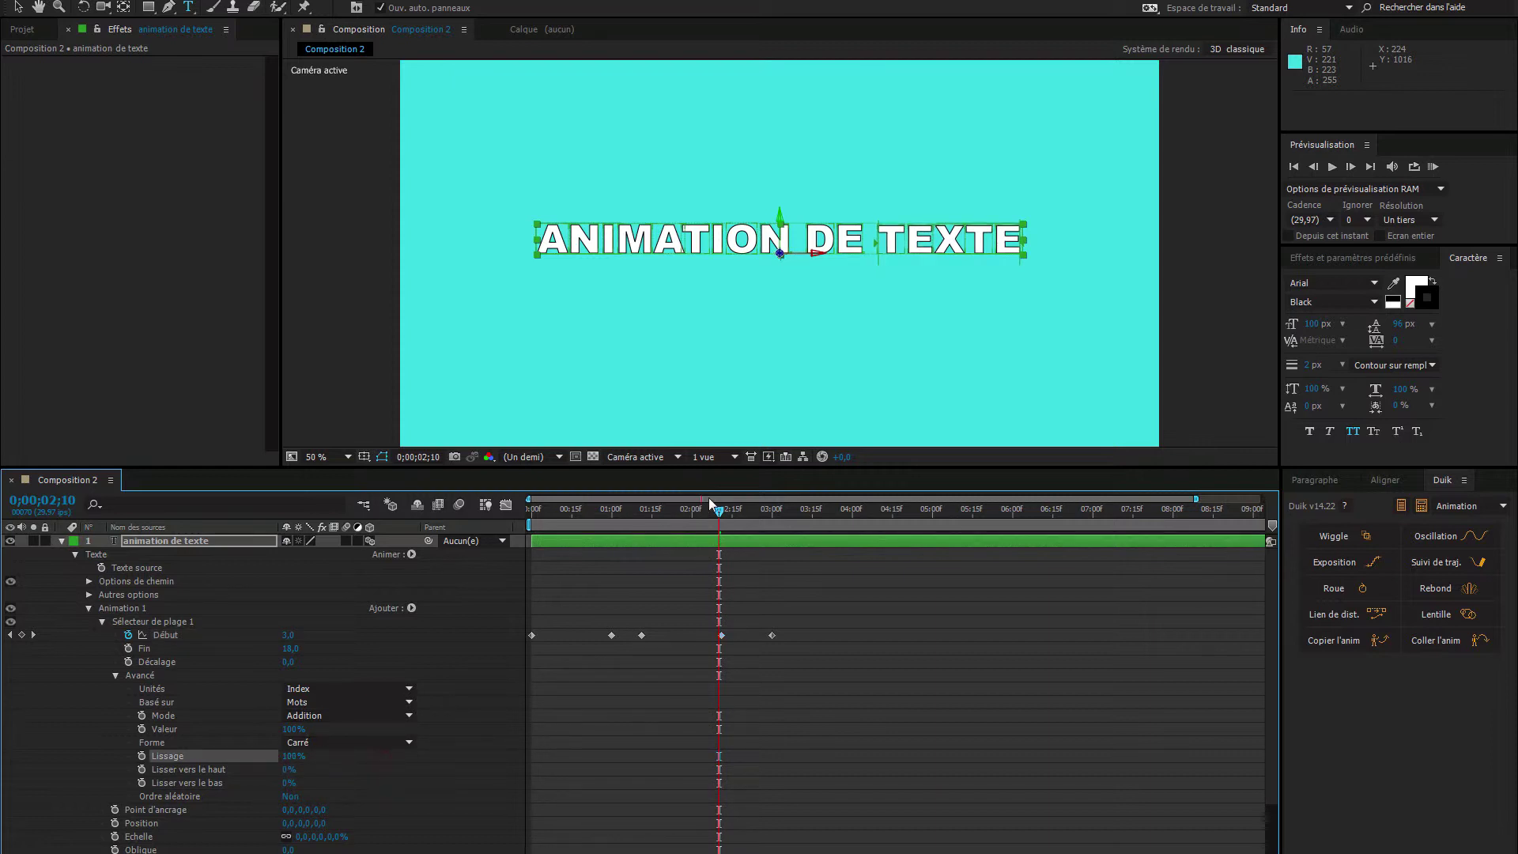
{"action": "left_click_drag", "start_coordinate": [719, 514], "coordinate": [529, 509]}
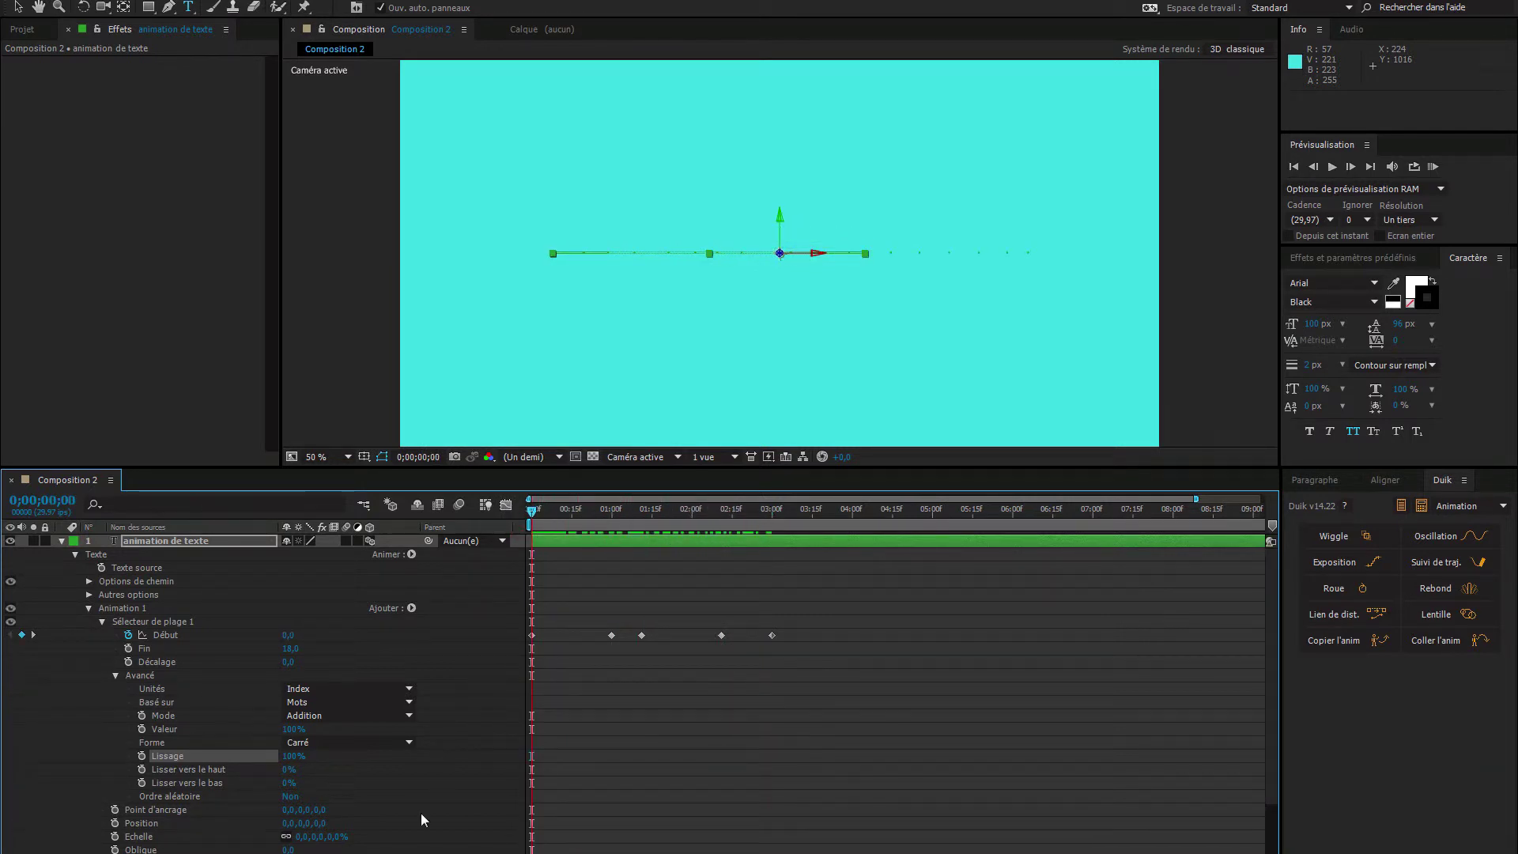
Step: Set the animator's Echelle to 100% and Opacité to 0%, then scrub to preview the words fading in
{"action": "scroll", "coordinate": [371, 802], "scroll_direction": "down", "scroll_amount": 3}
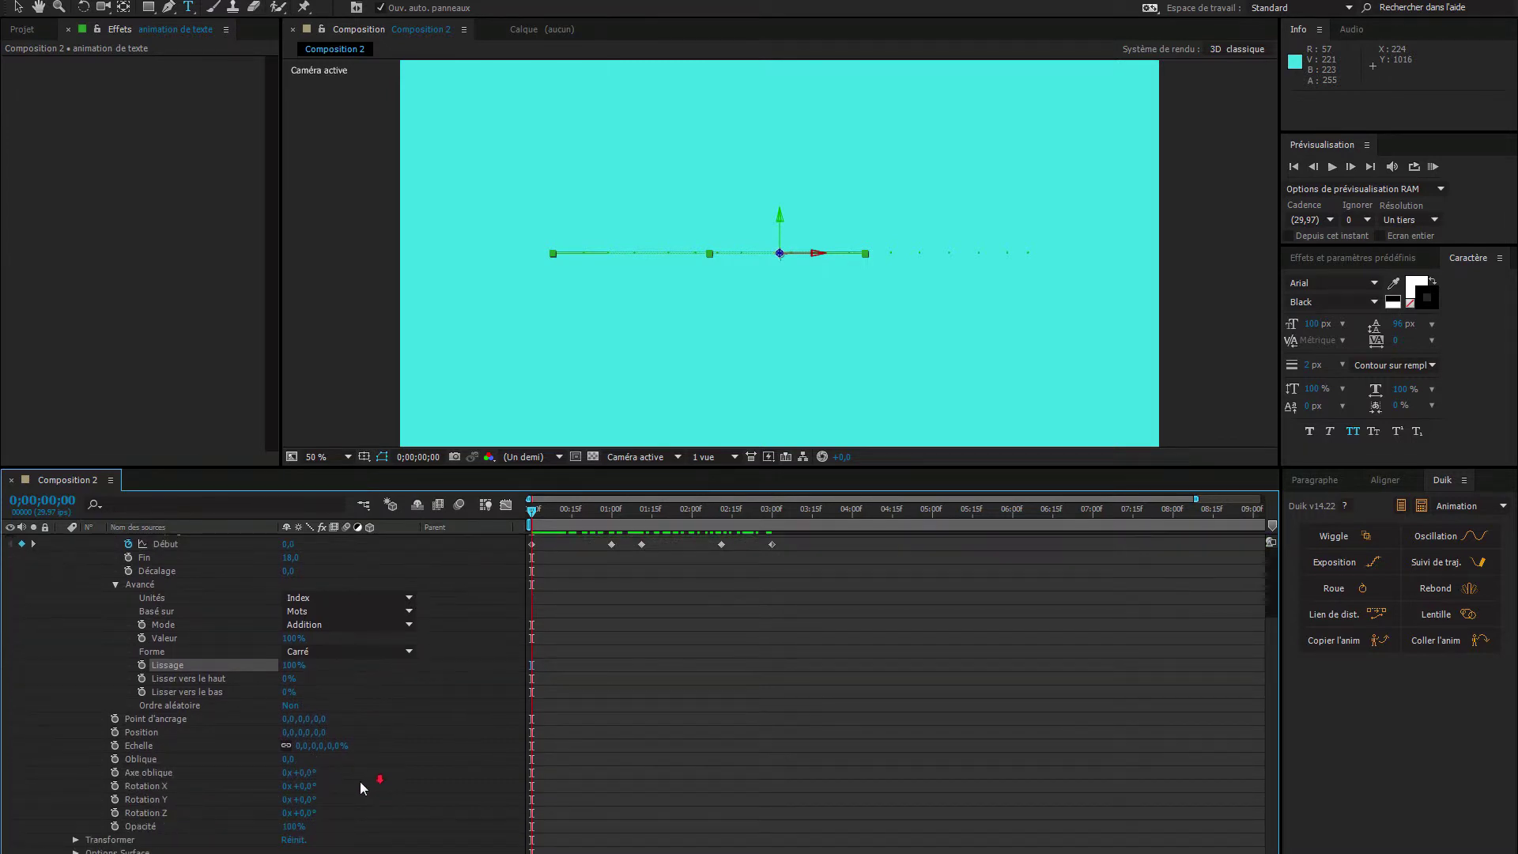
{"action": "left_click", "coordinate": [308, 747]}
{"action": "type", "text": "100"}
{"action": "key", "text": "Return"}
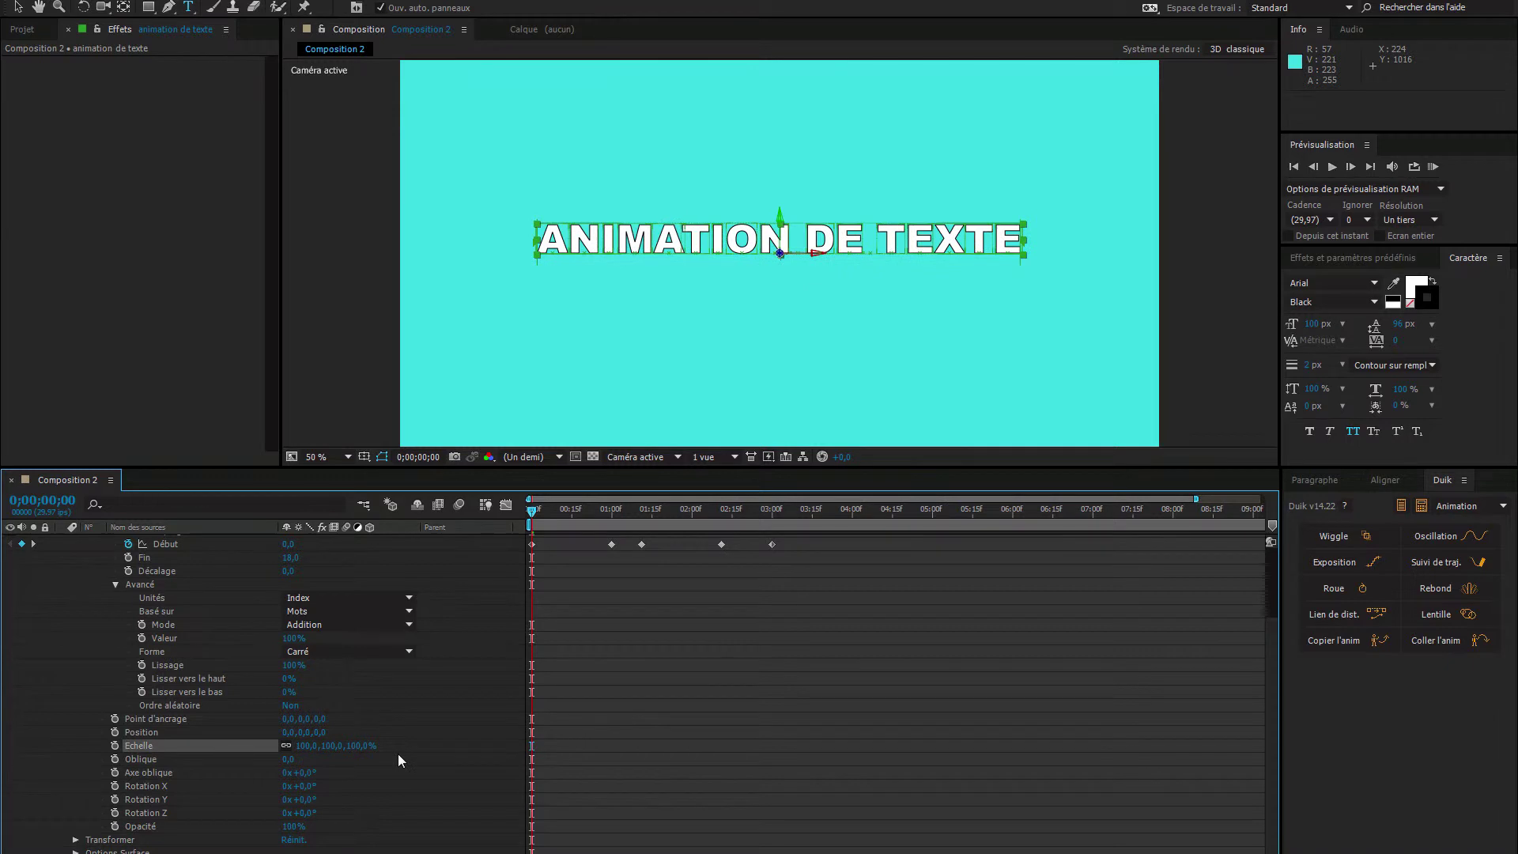
{"action": "left_click", "coordinate": [290, 828]}
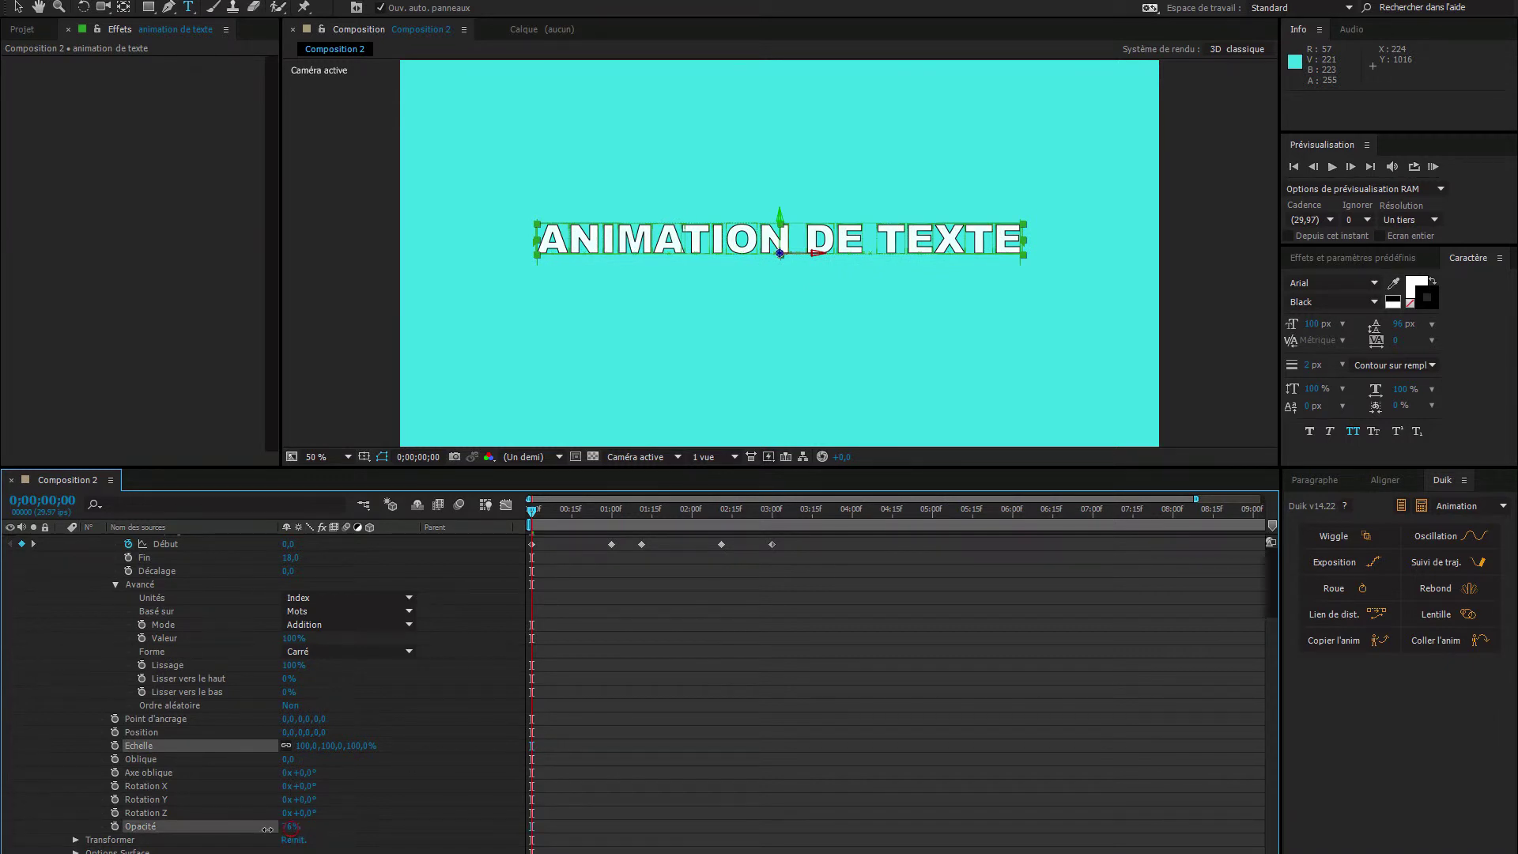
{"action": "type", "text": "0"}
{"action": "key", "text": "Return"}
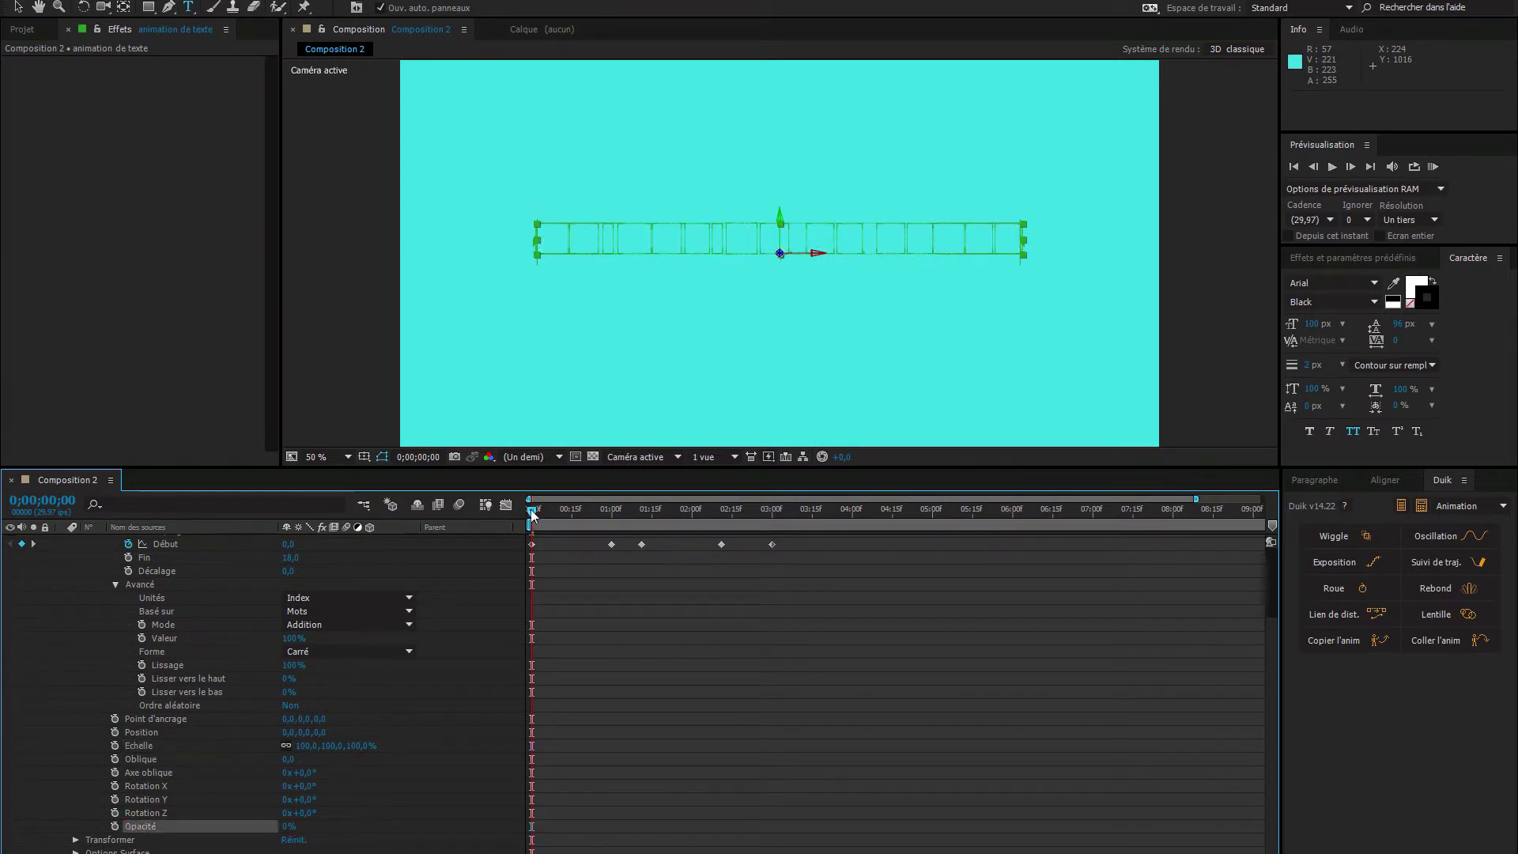
{"action": "left_click_drag", "start_coordinate": [547, 509], "coordinate": [502, 511]}
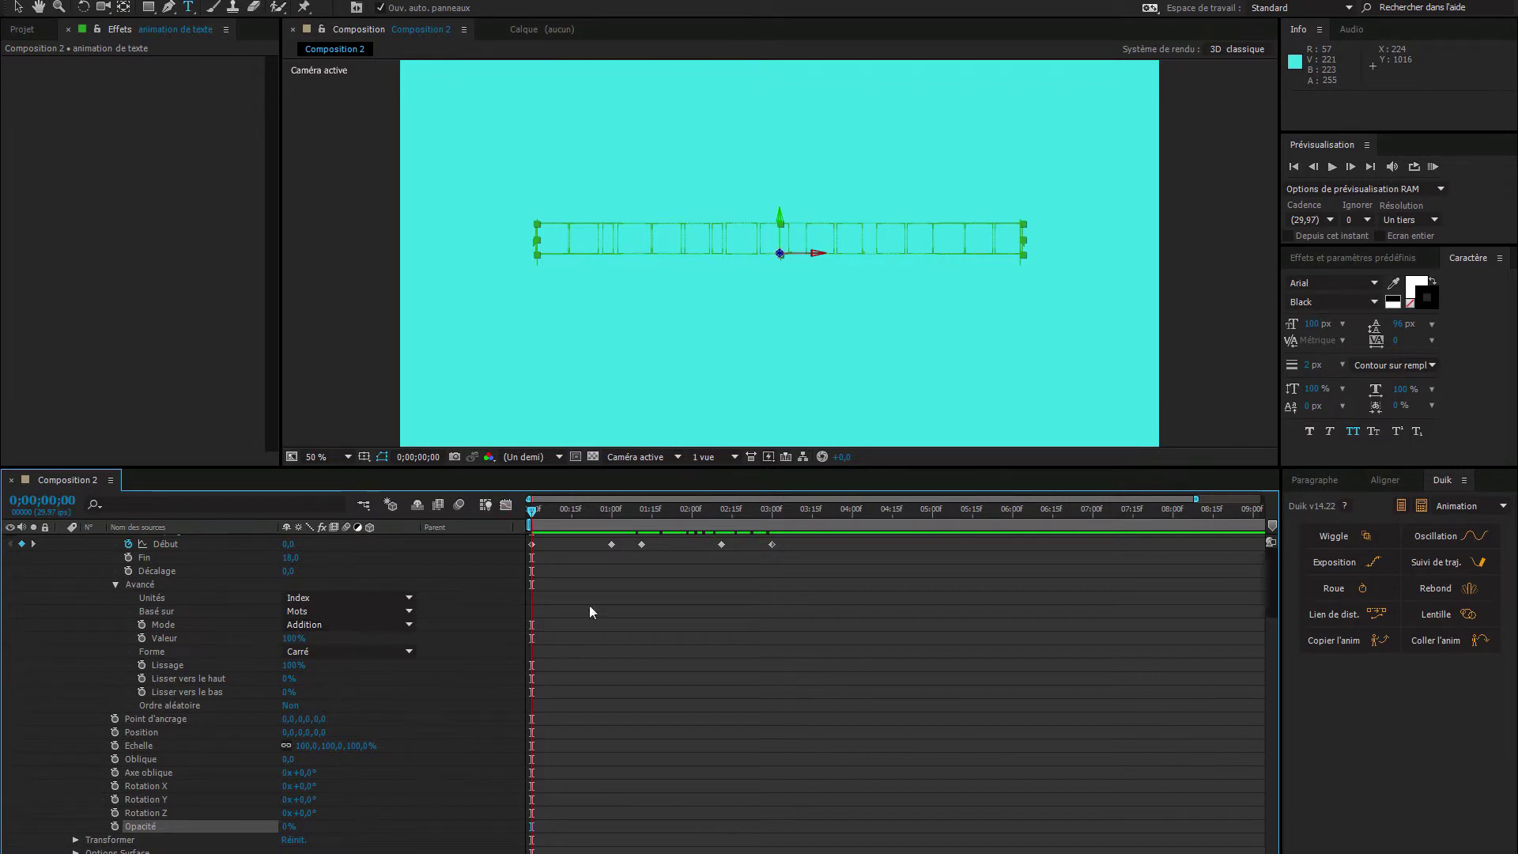
{"action": "left_click_drag", "start_coordinate": [535, 524], "coordinate": [570, 516]}
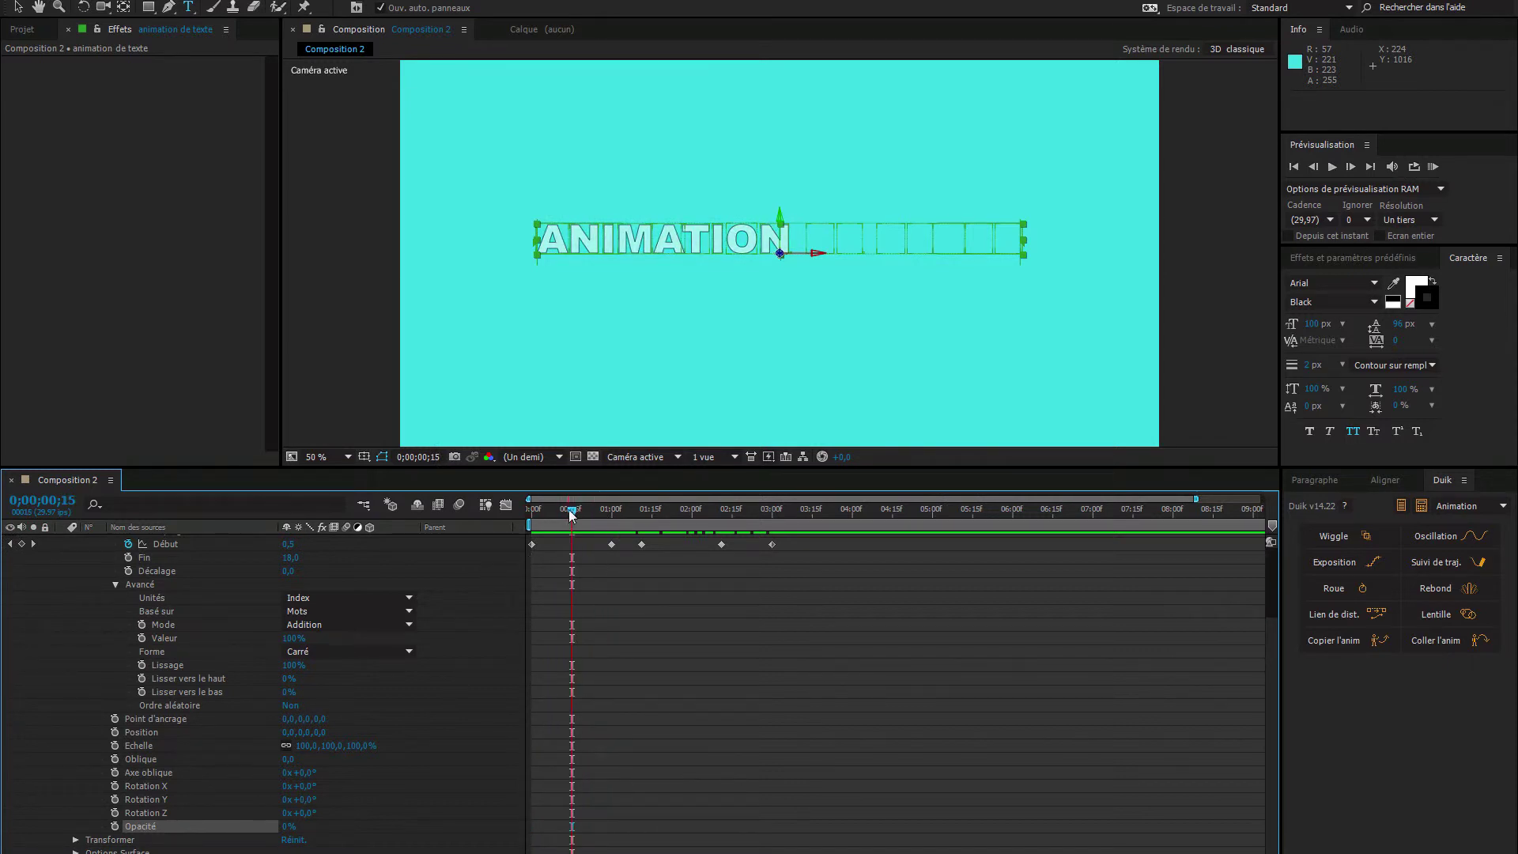
Step: Return to the composition start and delete the three intermediate Début keyframes, keeping the first and last ones
{"action": "key", "text": "Home"}
{"action": "left_click_drag", "start_coordinate": [743, 549], "coordinate": [589, 553]}
{"action": "key", "text": "Delete"}
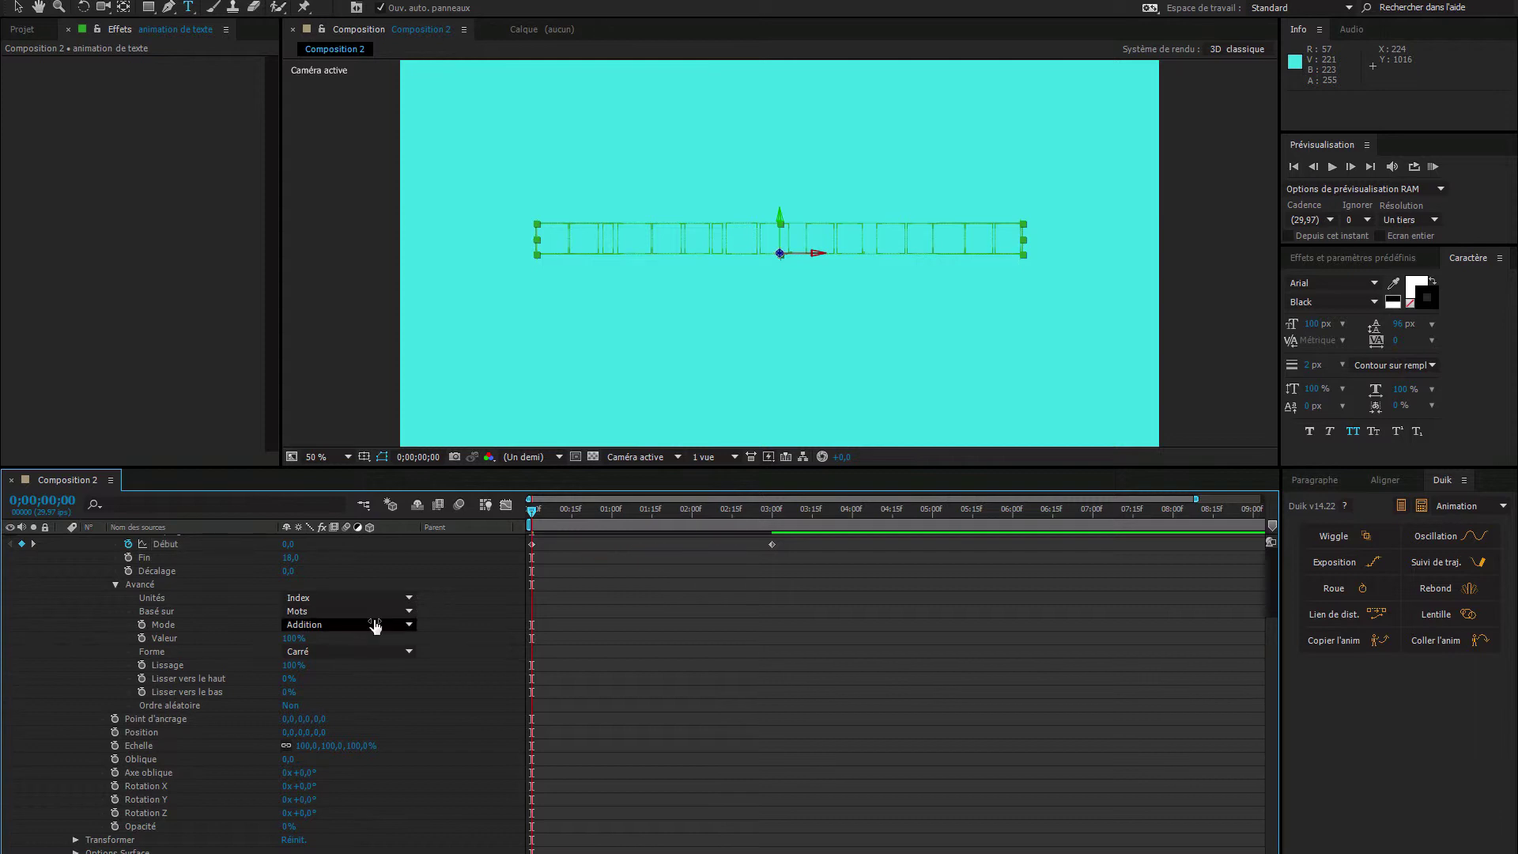
Step: Set the range selector's Unités to Pourcentage and Basé sur to Caractères, then scrub to preview the fade
{"action": "left_click", "coordinate": [363, 599]}
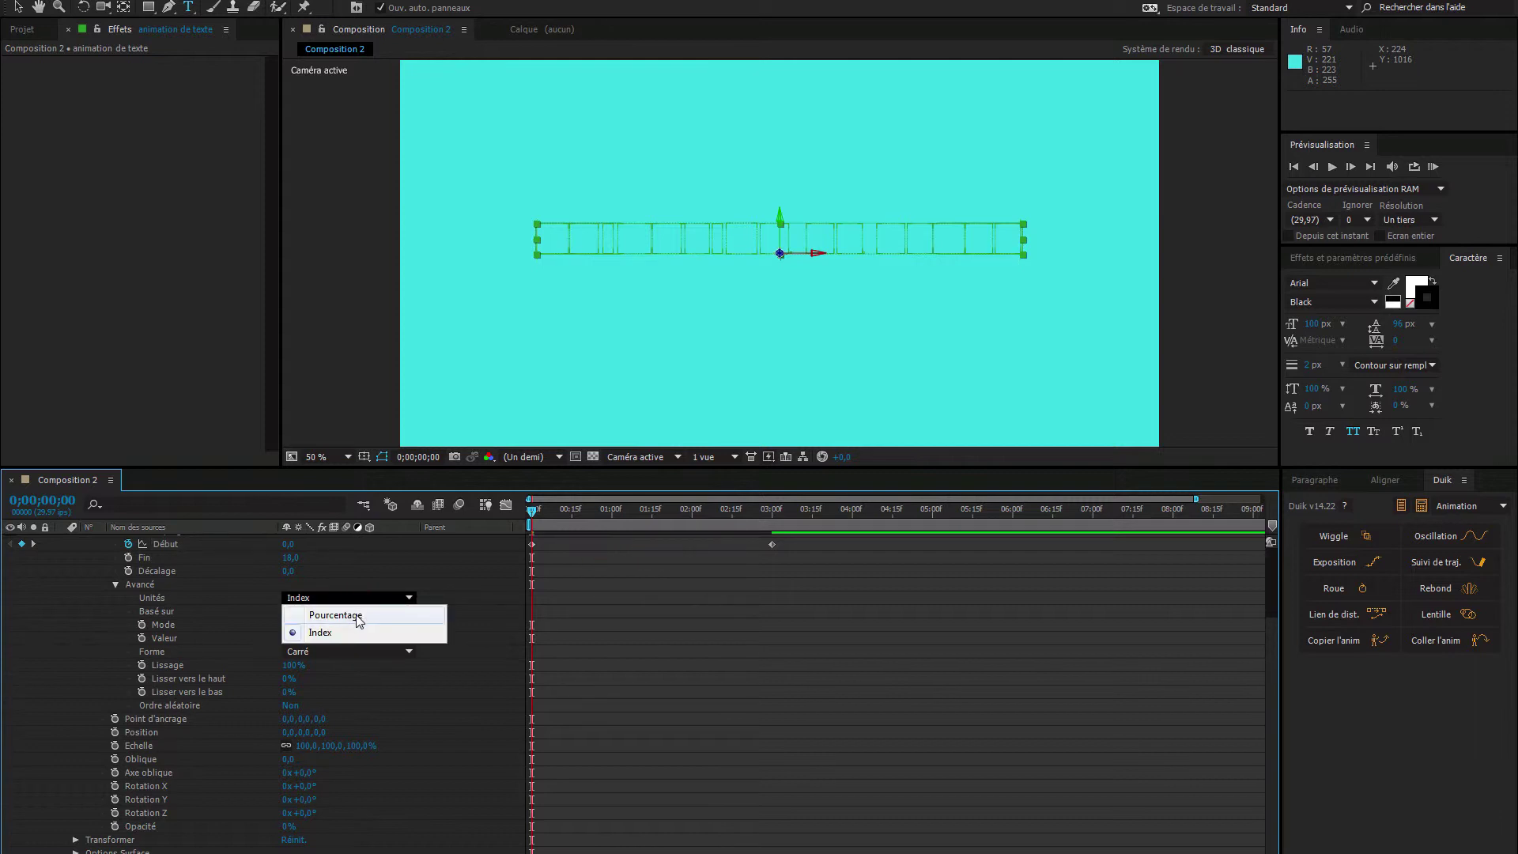
{"action": "left_click", "coordinate": [356, 618]}
{"action": "left_click", "coordinate": [344, 612]}
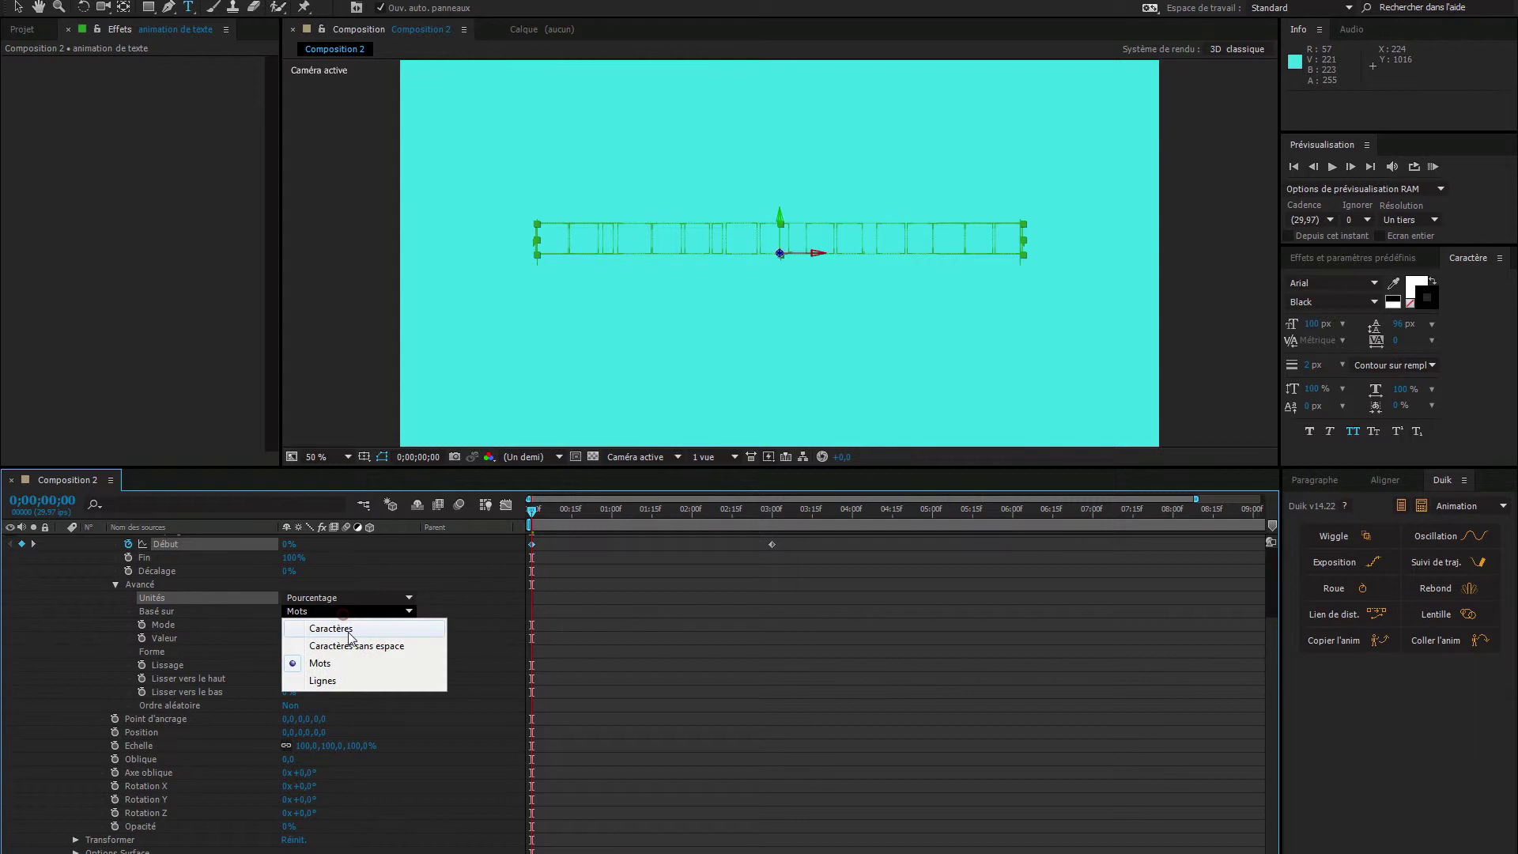
{"action": "left_click", "coordinate": [348, 630]}
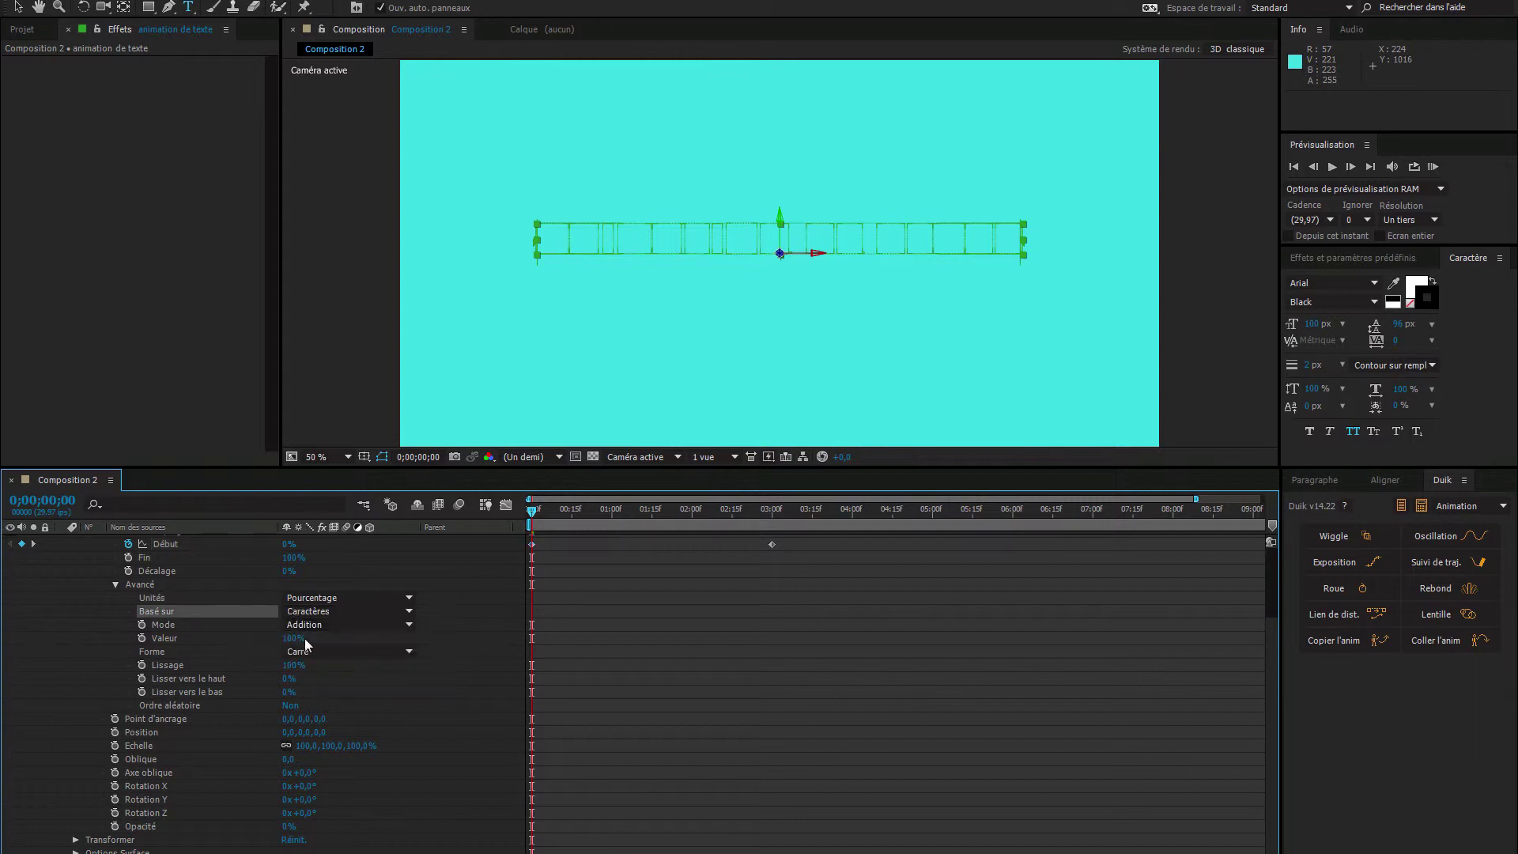
{"action": "mouse_move", "coordinate": [531, 518]}
{"action": "left_mouse_down"}
{"action": "mouse_move", "coordinate": [764, 516]}
{"action": "mouse_move", "coordinate": [530, 511]}
{"action": "left_mouse_up"}
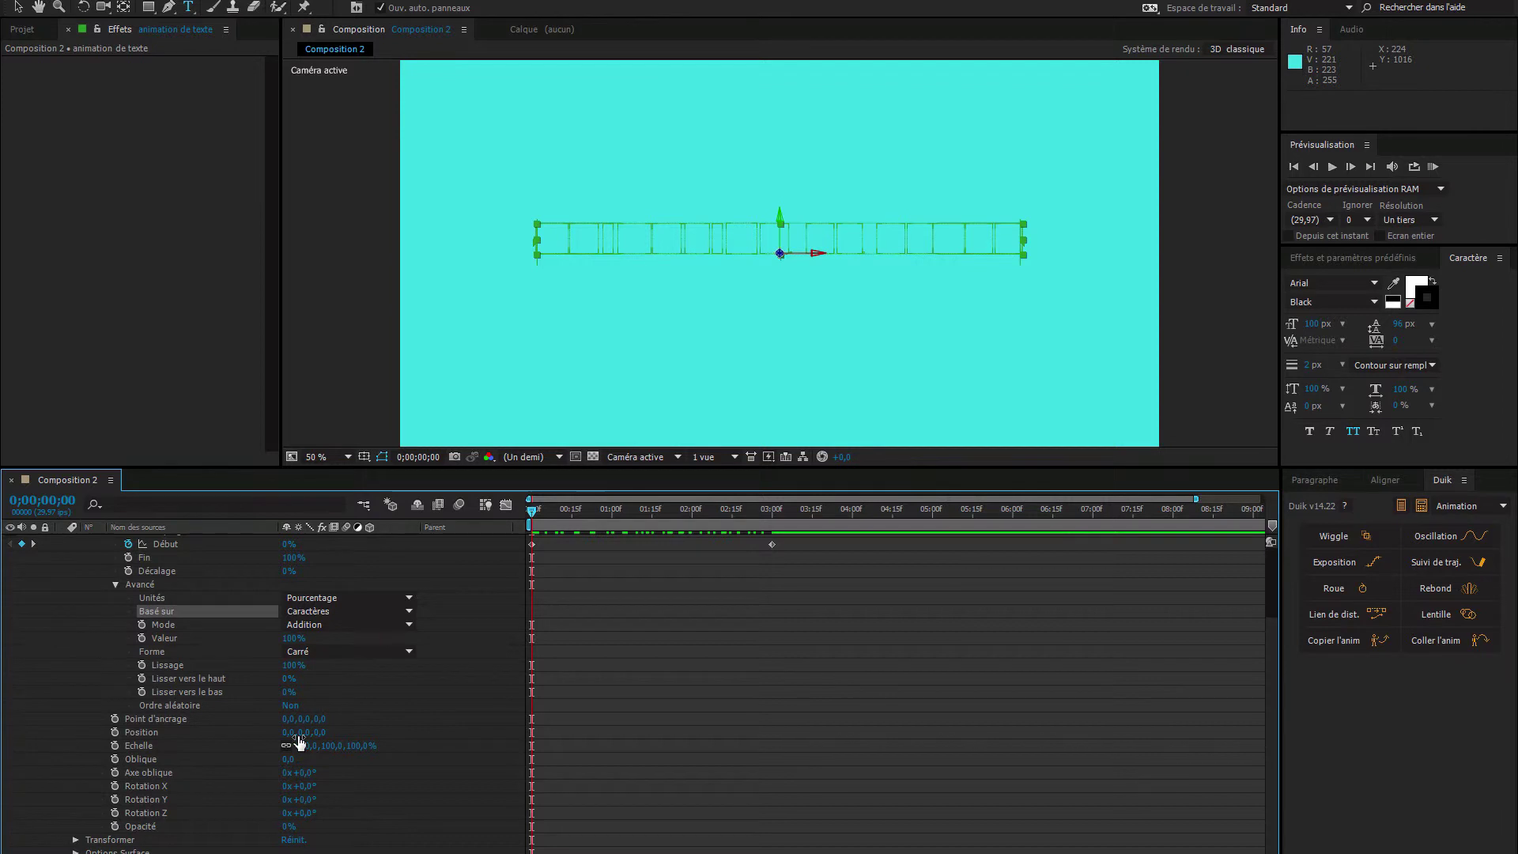
Step: Offset the animator's Y Position to about -385 and set Basé sur to Mots, scrubbing the animation after each change
{"action": "left_click_drag", "start_coordinate": [302, 738], "coordinate": [52, 674]}
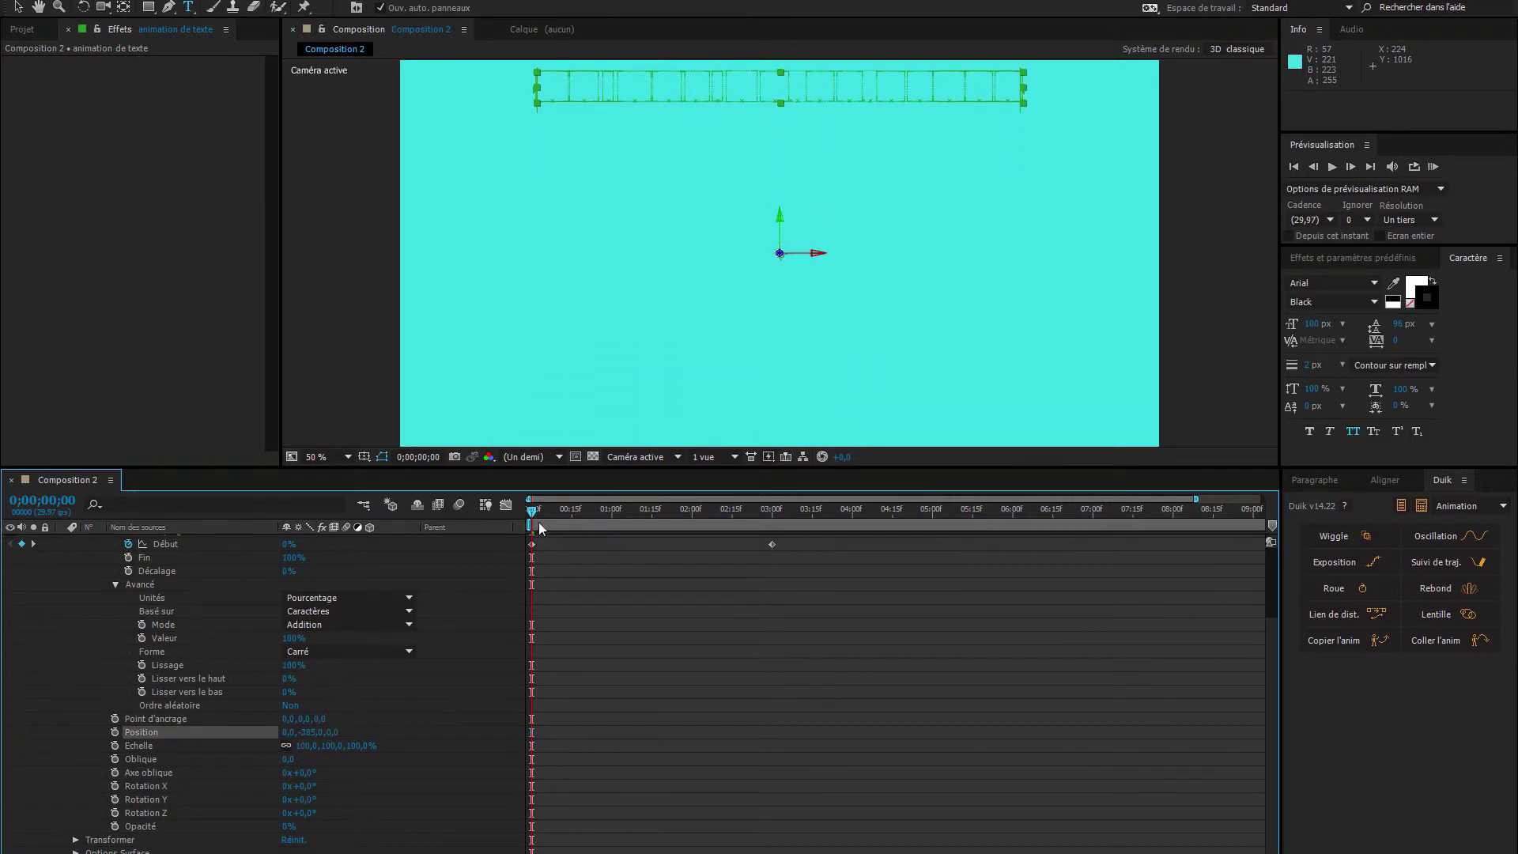
{"action": "mouse_move", "coordinate": [530, 511]}
{"action": "left_mouse_down"}
{"action": "mouse_move", "coordinate": [772, 523]}
{"action": "mouse_move", "coordinate": [519, 523]}
{"action": "left_mouse_up"}
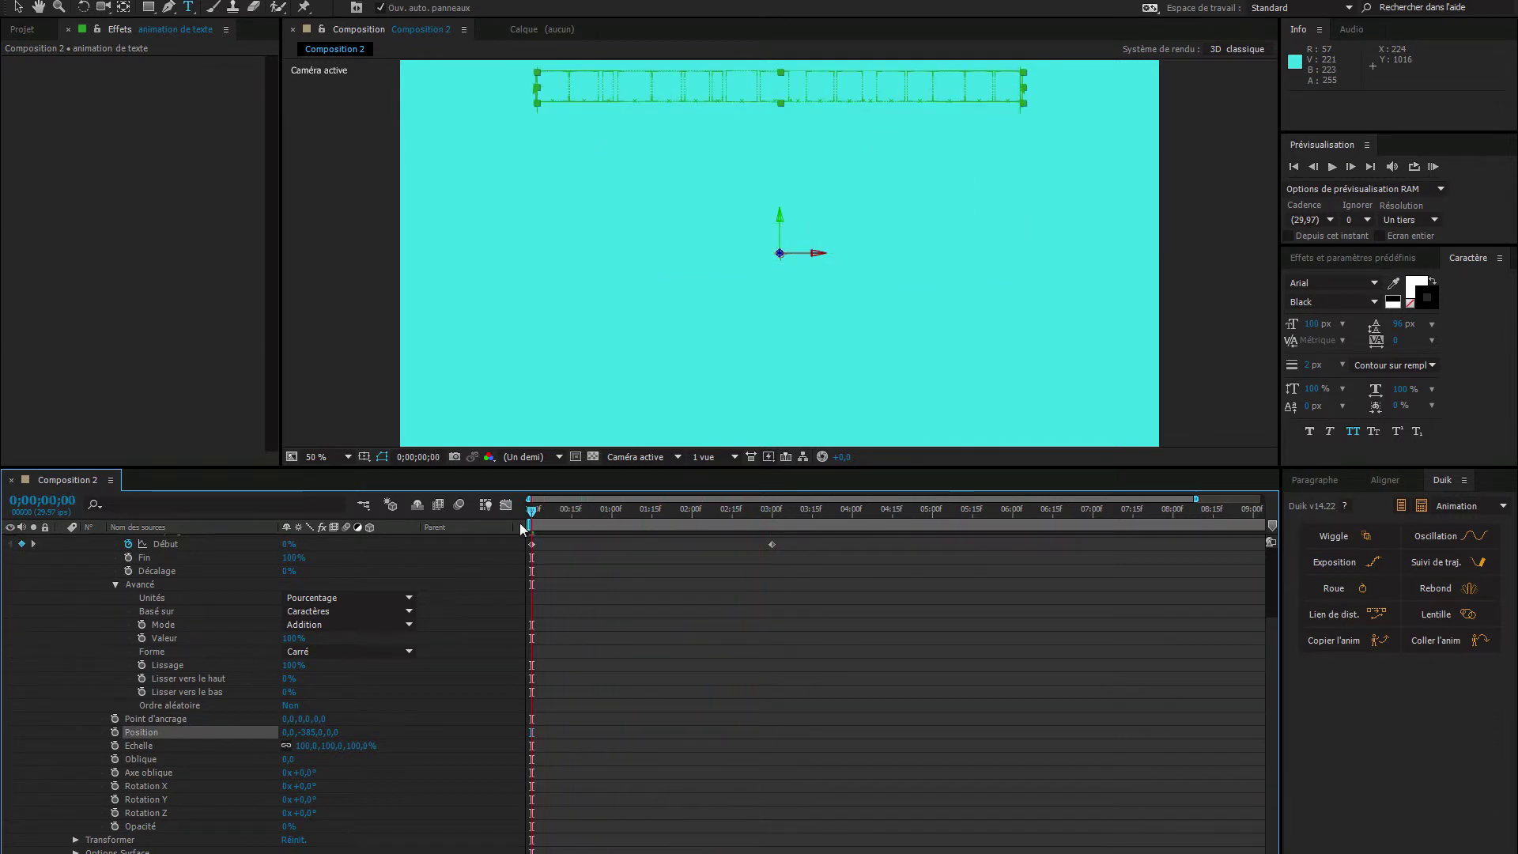
{"action": "left_click", "coordinate": [330, 617]}
{"action": "left_click", "coordinate": [339, 664]}
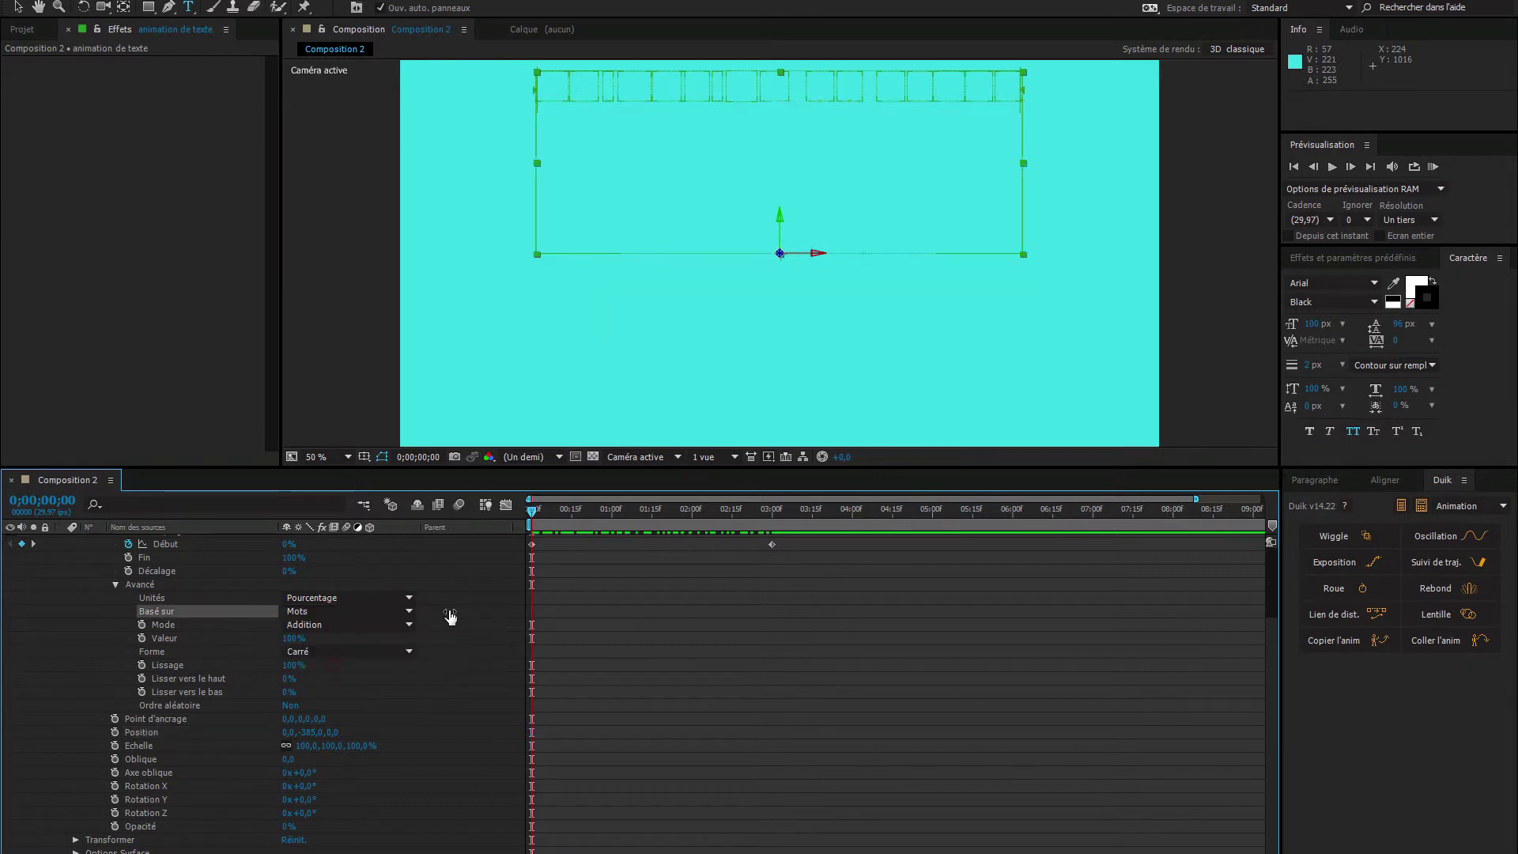
{"action": "mouse_move", "coordinate": [532, 518]}
{"action": "left_mouse_down"}
{"action": "mouse_move", "coordinate": [781, 517]}
{"action": "mouse_move", "coordinate": [519, 509]}
{"action": "left_mouse_up"}
{"action": "mouse_move", "coordinate": [534, 510]}
{"action": "left_mouse_down"}
{"action": "mouse_move", "coordinate": [789, 507]}
{"action": "mouse_move", "coordinate": [532, 525]}
{"action": "mouse_move", "coordinate": [770, 526]}
{"action": "mouse_move", "coordinate": [623, 538]}
{"action": "mouse_move", "coordinate": [511, 526]}
{"action": "left_mouse_up"}
Step: Reset the animator's Y Position to 0
{"action": "left_click", "coordinate": [312, 732]}
{"action": "type", "text": "0"}
{"action": "key", "text": "Return"}
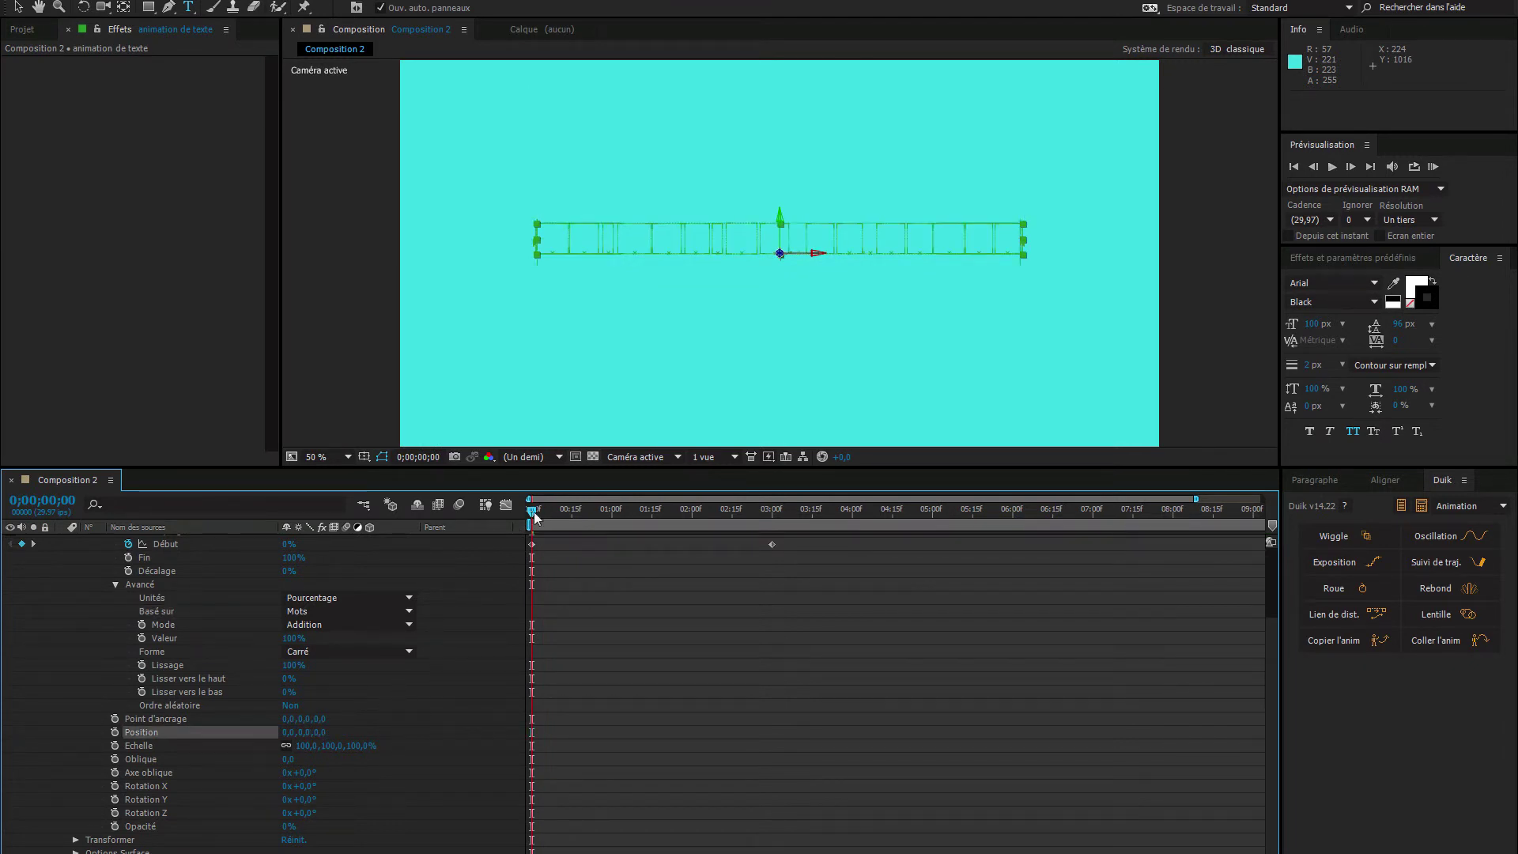
Step: Set the text animator's Rotation Z to 90° and scrub from the composition start to preview the words rotating in
{"action": "left_click_drag", "start_coordinate": [534, 517], "coordinate": [479, 509]}
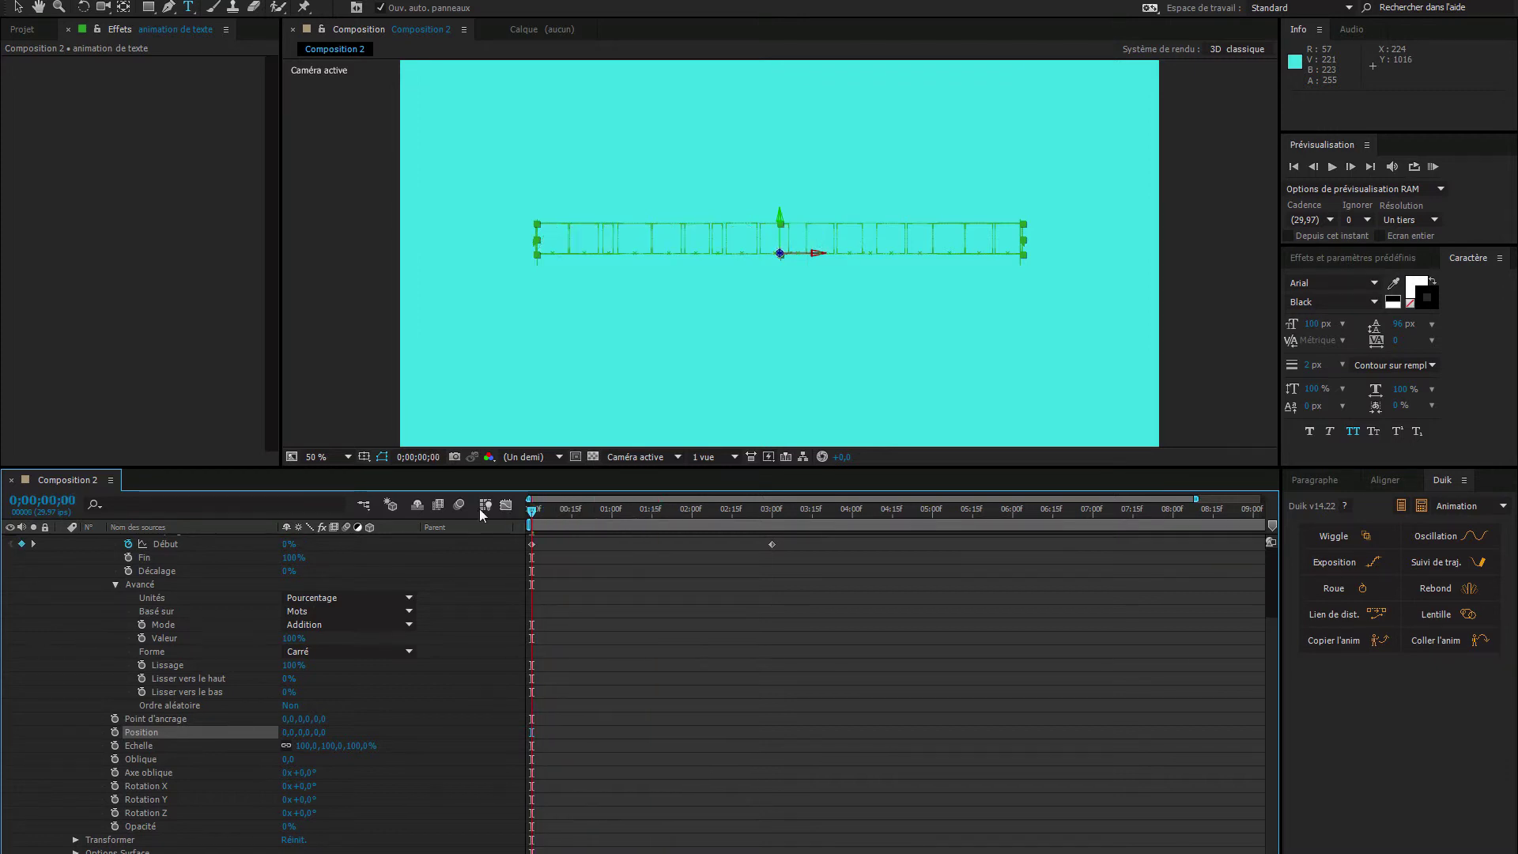
{"action": "left_click", "coordinate": [309, 814]}
{"action": "type", "text": "90"}
{"action": "key", "text": "Return"}
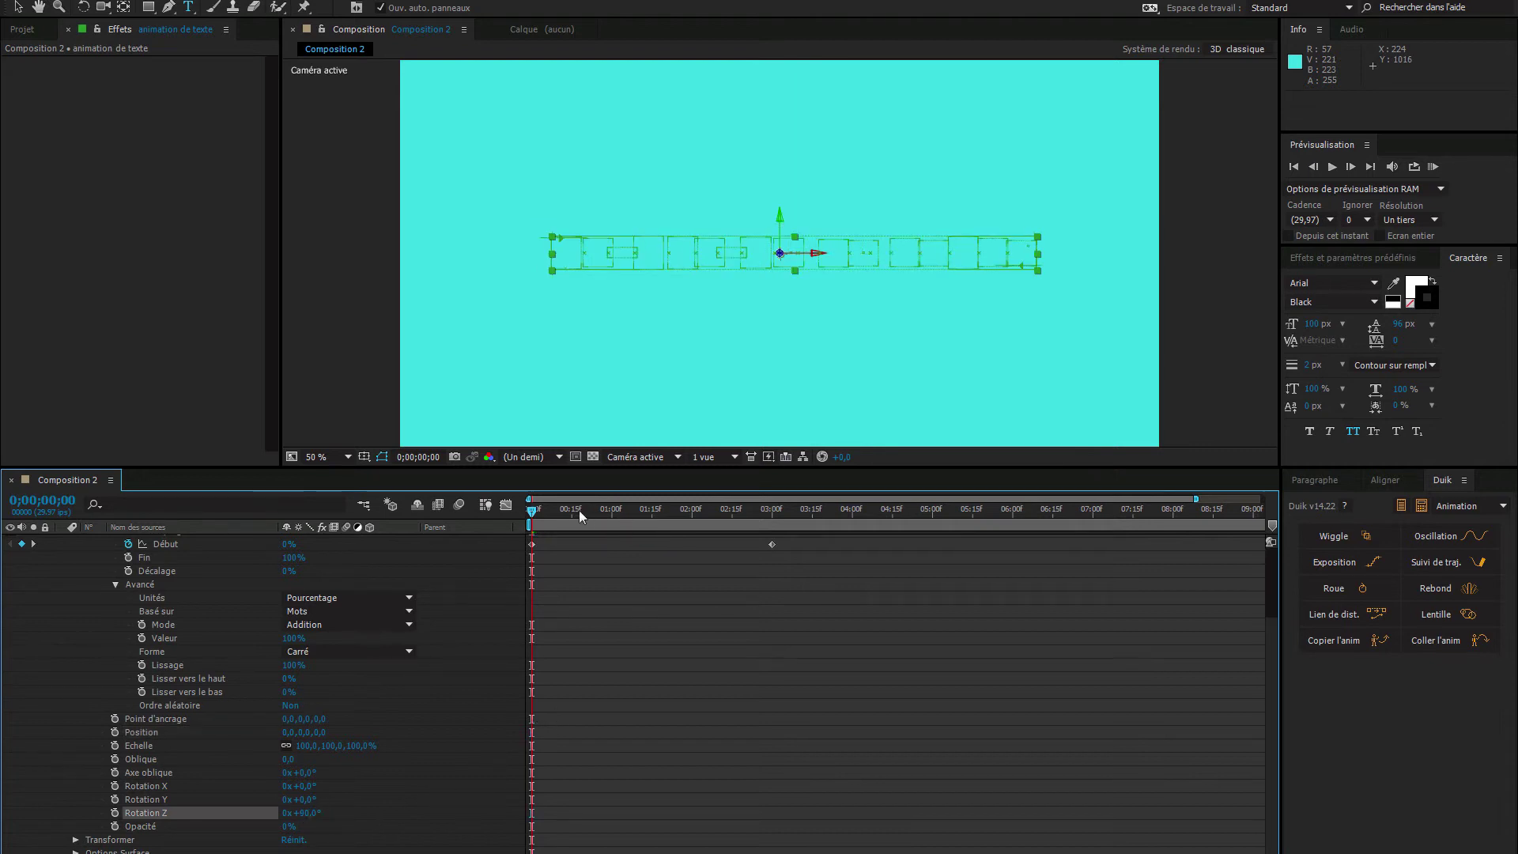
{"action": "left_click_drag", "start_coordinate": [538, 516], "coordinate": [495, 495]}
Step: Set the range selector's Basé sur to Caractères and scrub the timeline to preview the per-character rotation
{"action": "left_click", "coordinate": [340, 611]}
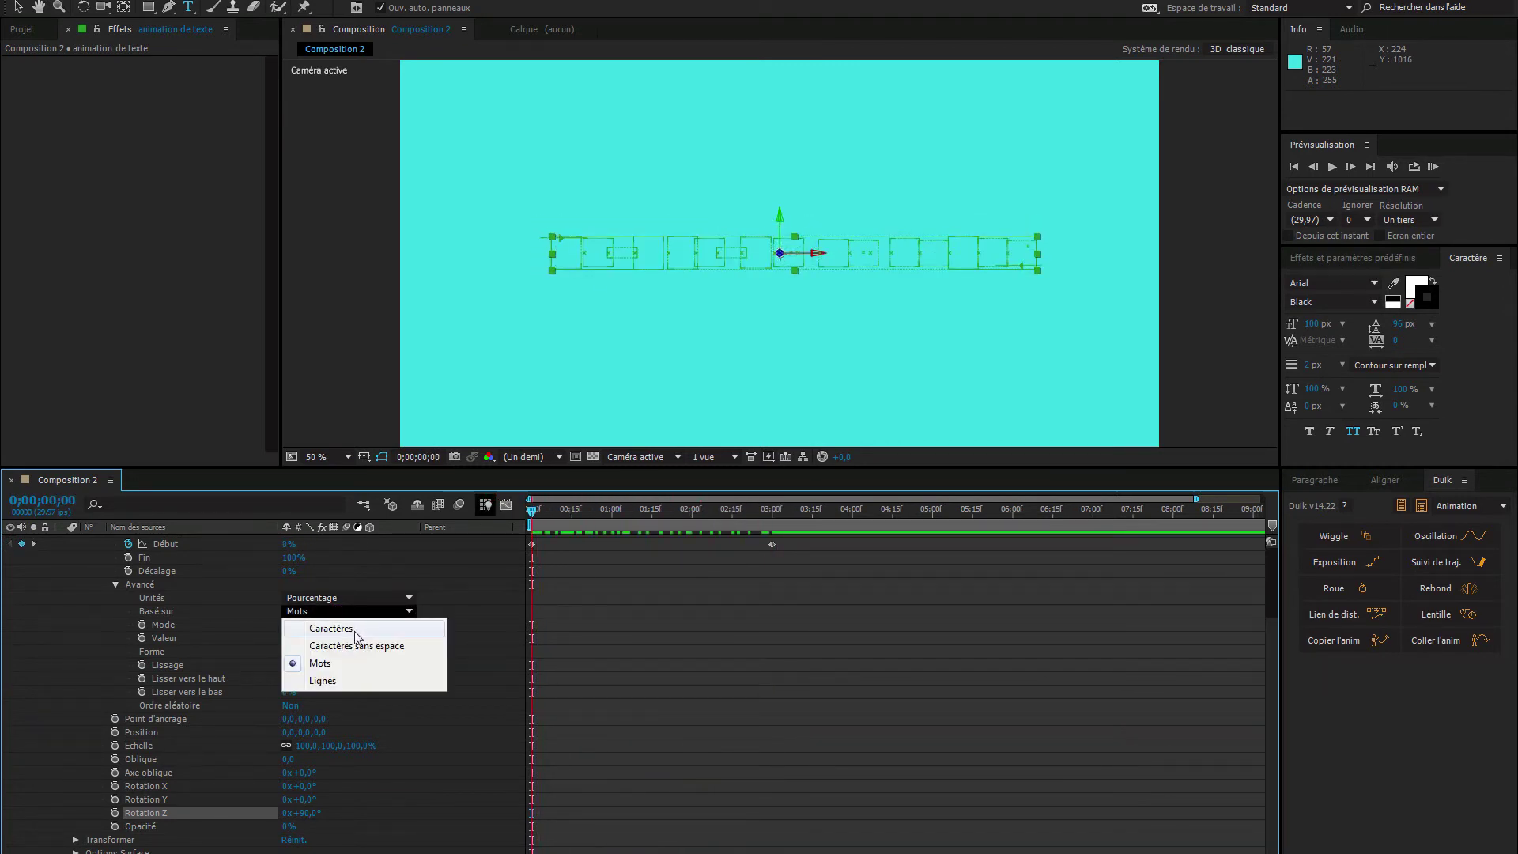
{"action": "left_click", "coordinate": [356, 629]}
{"action": "left_click_drag", "start_coordinate": [538, 510], "coordinate": [503, 480]}
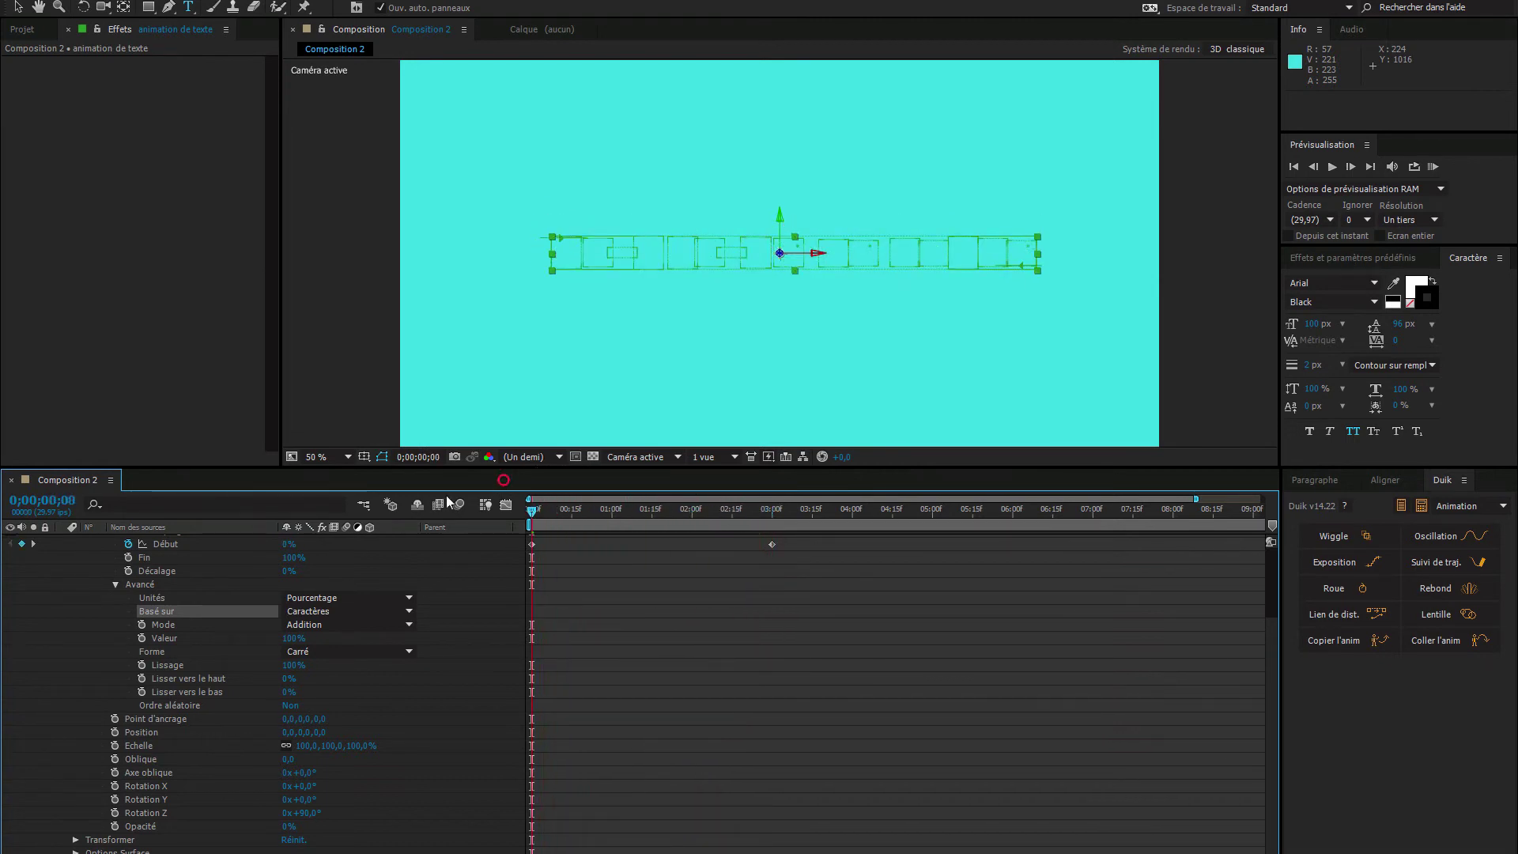
Step: Collapse the Avancé and Animation 1 groups, select Animation 1, and scrub the timeline repeatedly to review the finished text animation
{"action": "left_click", "coordinate": [116, 584]}
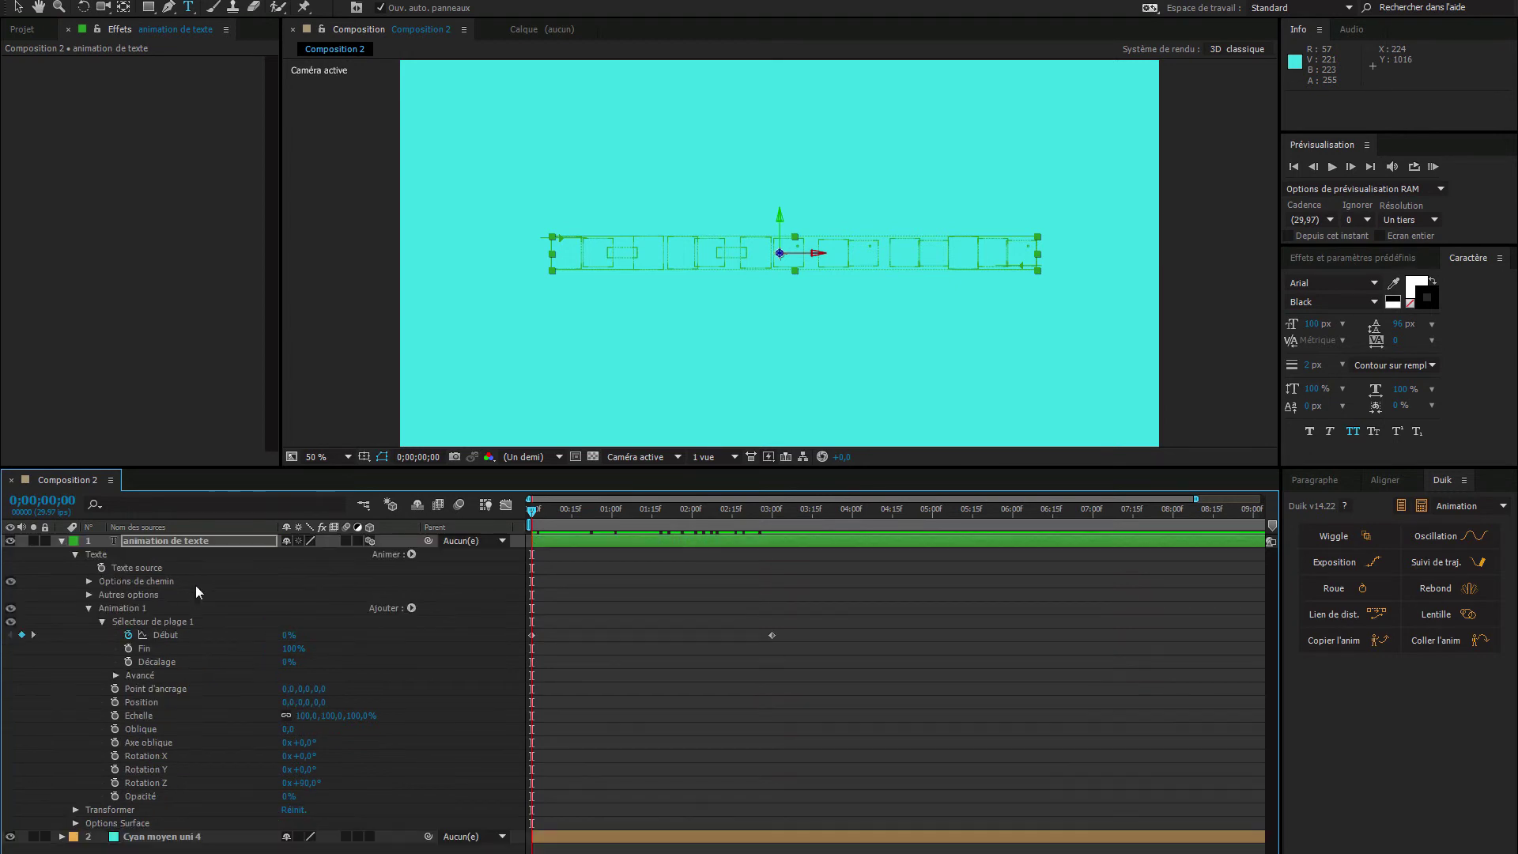
{"action": "left_click", "coordinate": [88, 607]}
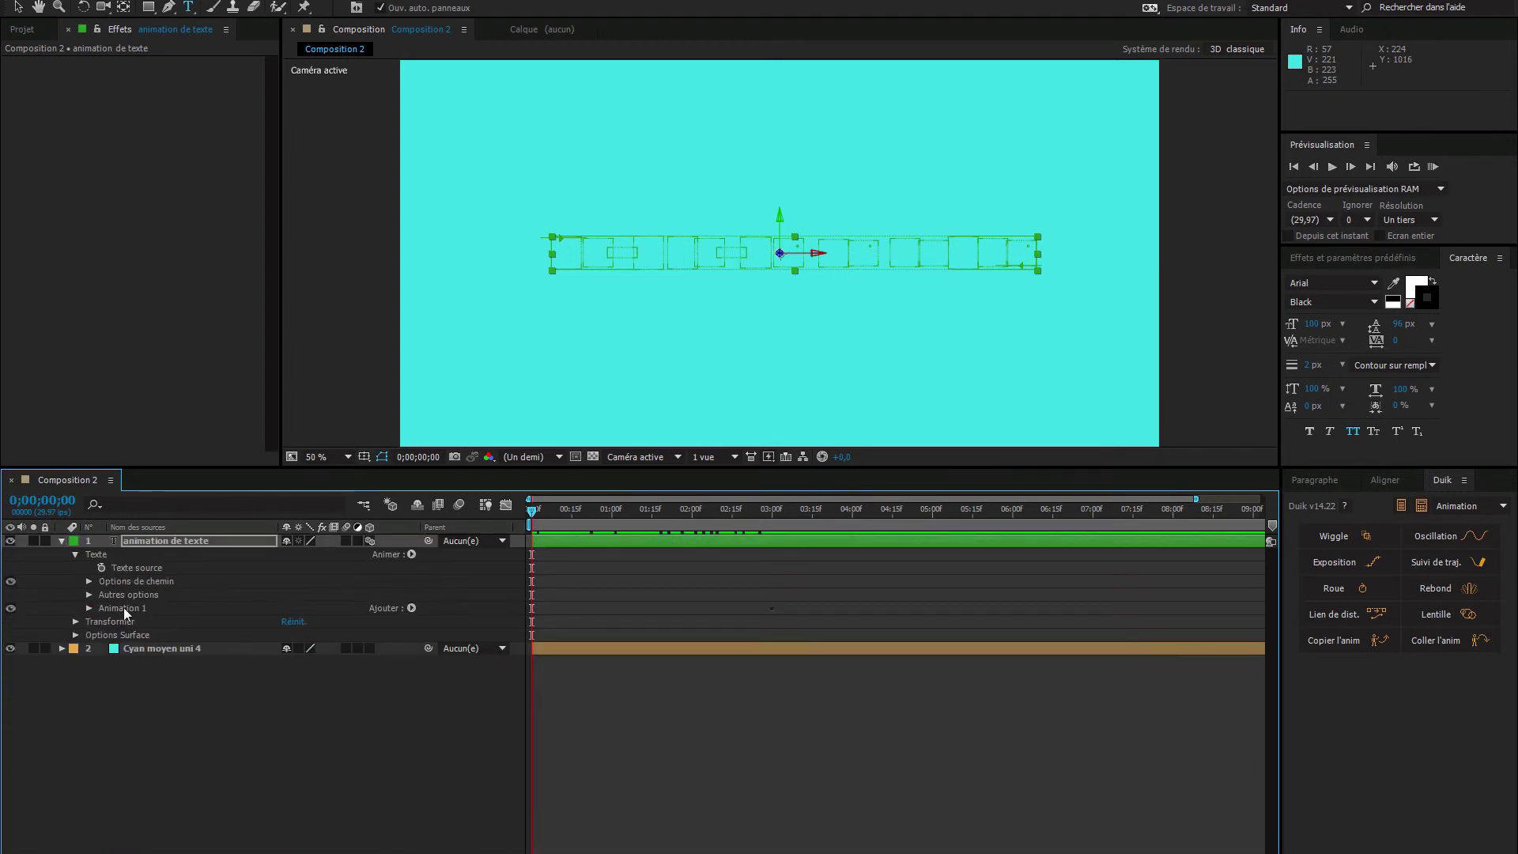
{"action": "left_click", "coordinate": [124, 607]}
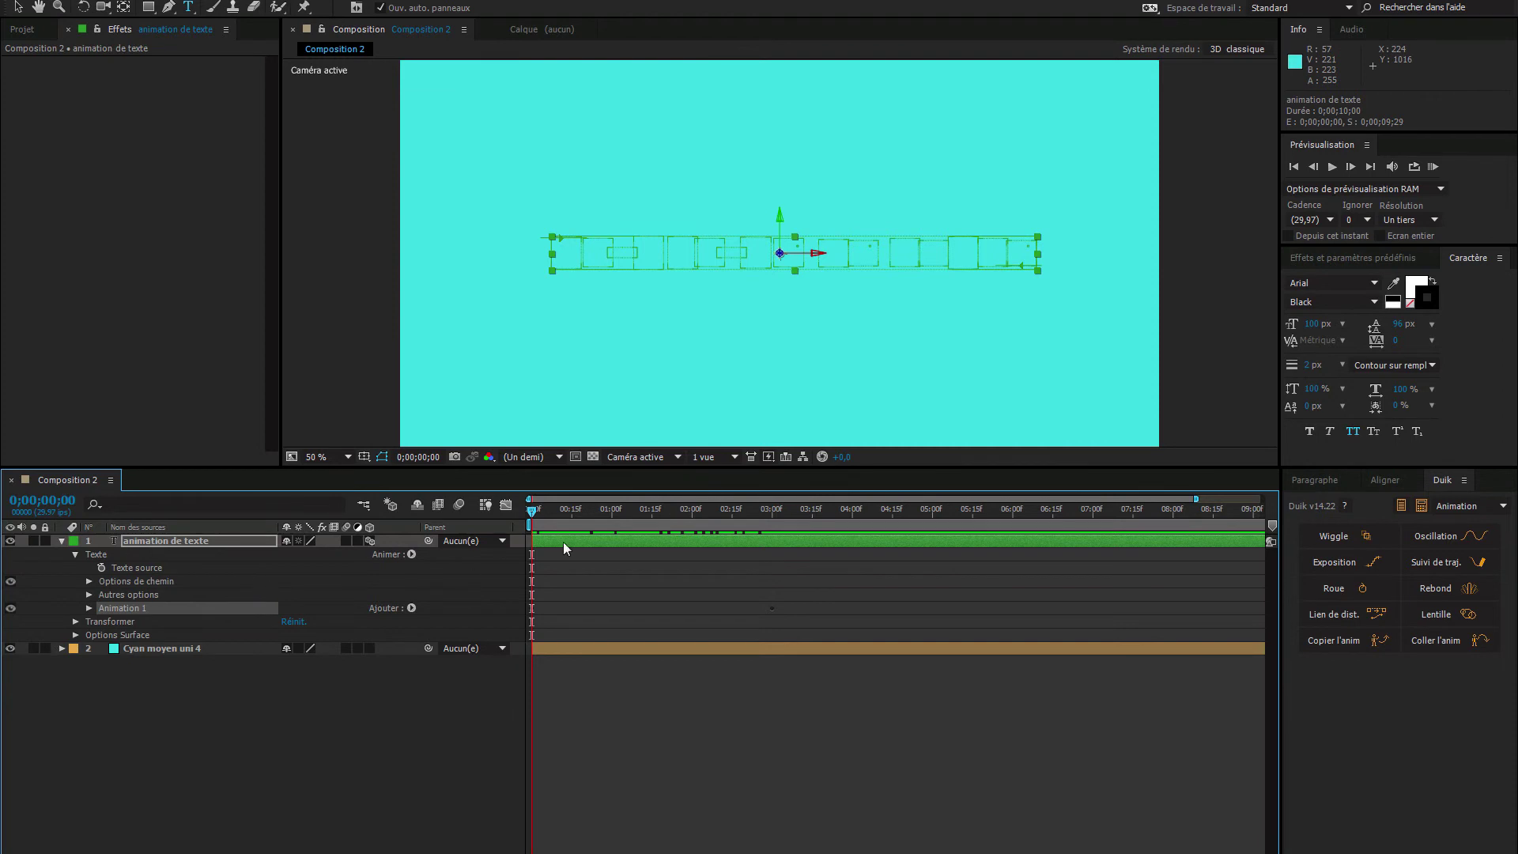
{"action": "mouse_move", "coordinate": [532, 514]}
{"action": "left_mouse_down"}
{"action": "mouse_move", "coordinate": [757, 509]}
{"action": "mouse_move", "coordinate": [522, 508]}
{"action": "left_mouse_up"}
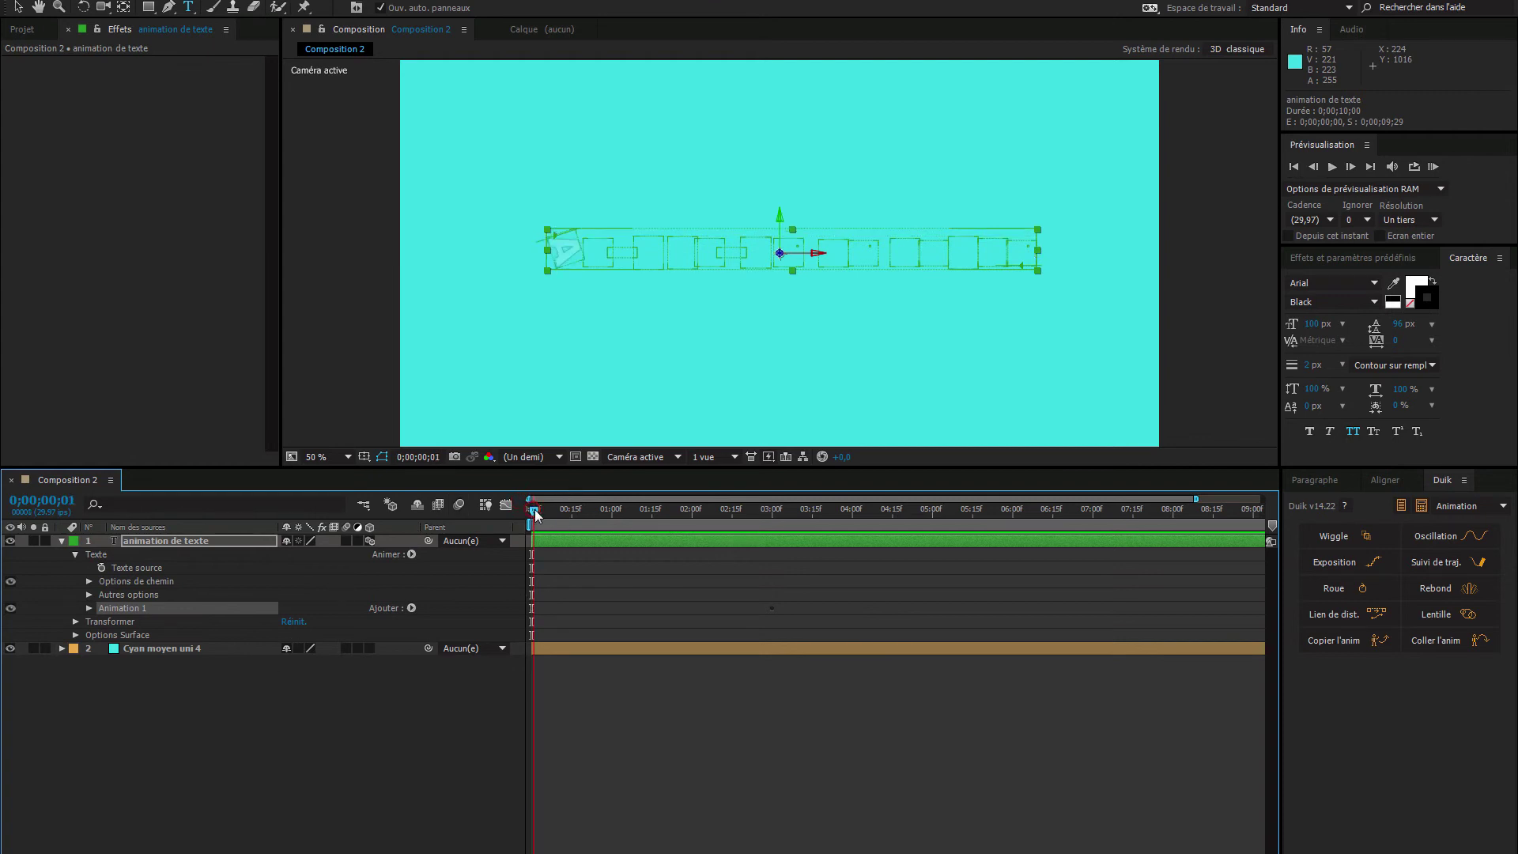
{"action": "mouse_move", "coordinate": [533, 514]}
{"action": "left_mouse_down"}
{"action": "mouse_move", "coordinate": [776, 527]}
{"action": "mouse_move", "coordinate": [524, 517]}
{"action": "left_mouse_up"}
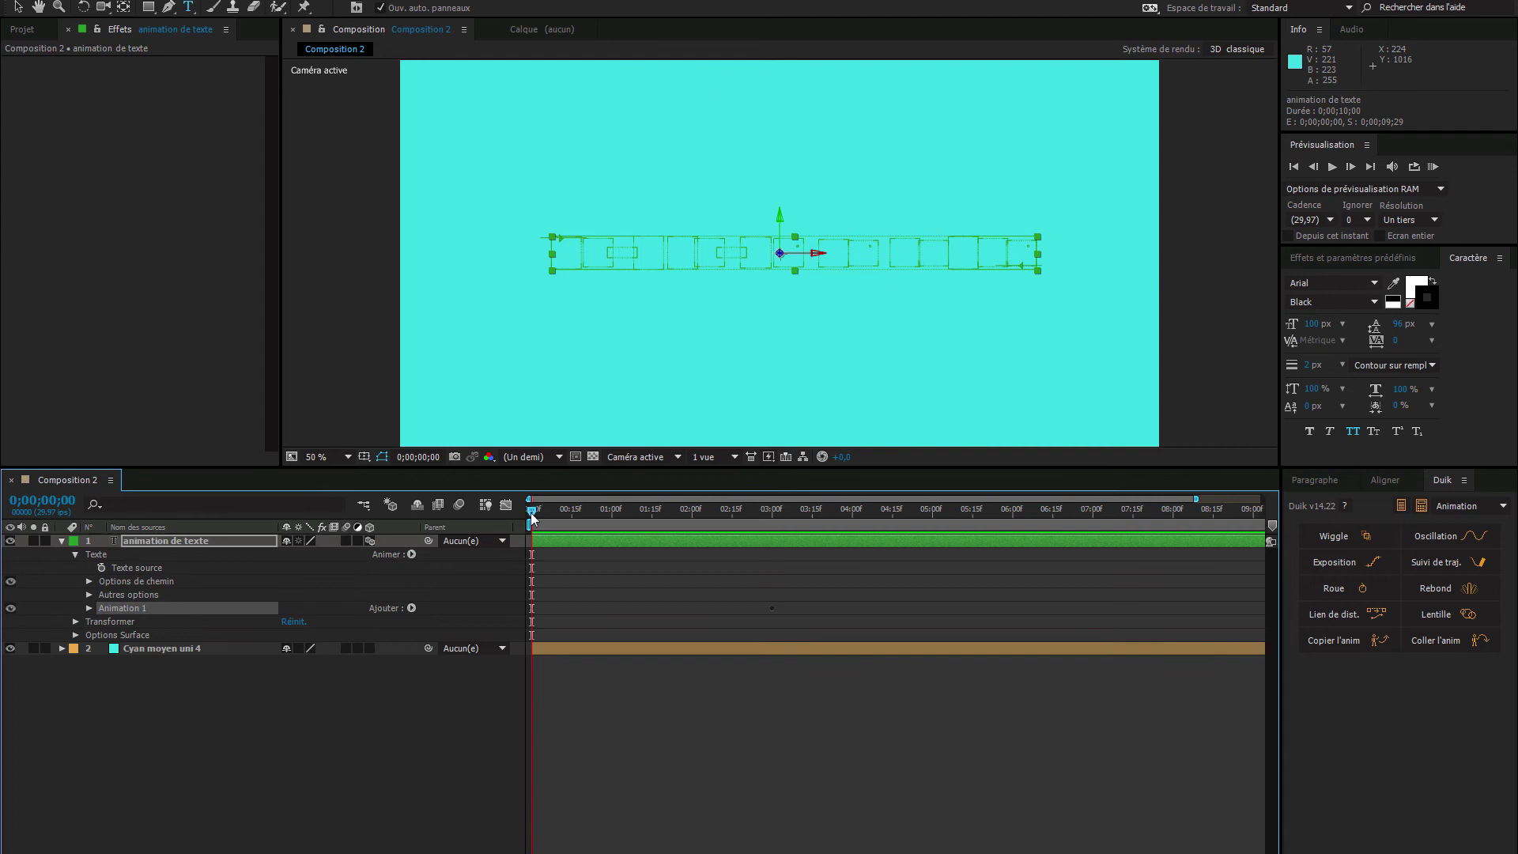
{"action": "mouse_move", "coordinate": [533, 517]}
{"action": "left_mouse_down"}
{"action": "mouse_move", "coordinate": [770, 514]}
{"action": "mouse_move", "coordinate": [531, 514]}
{"action": "left_mouse_up"}
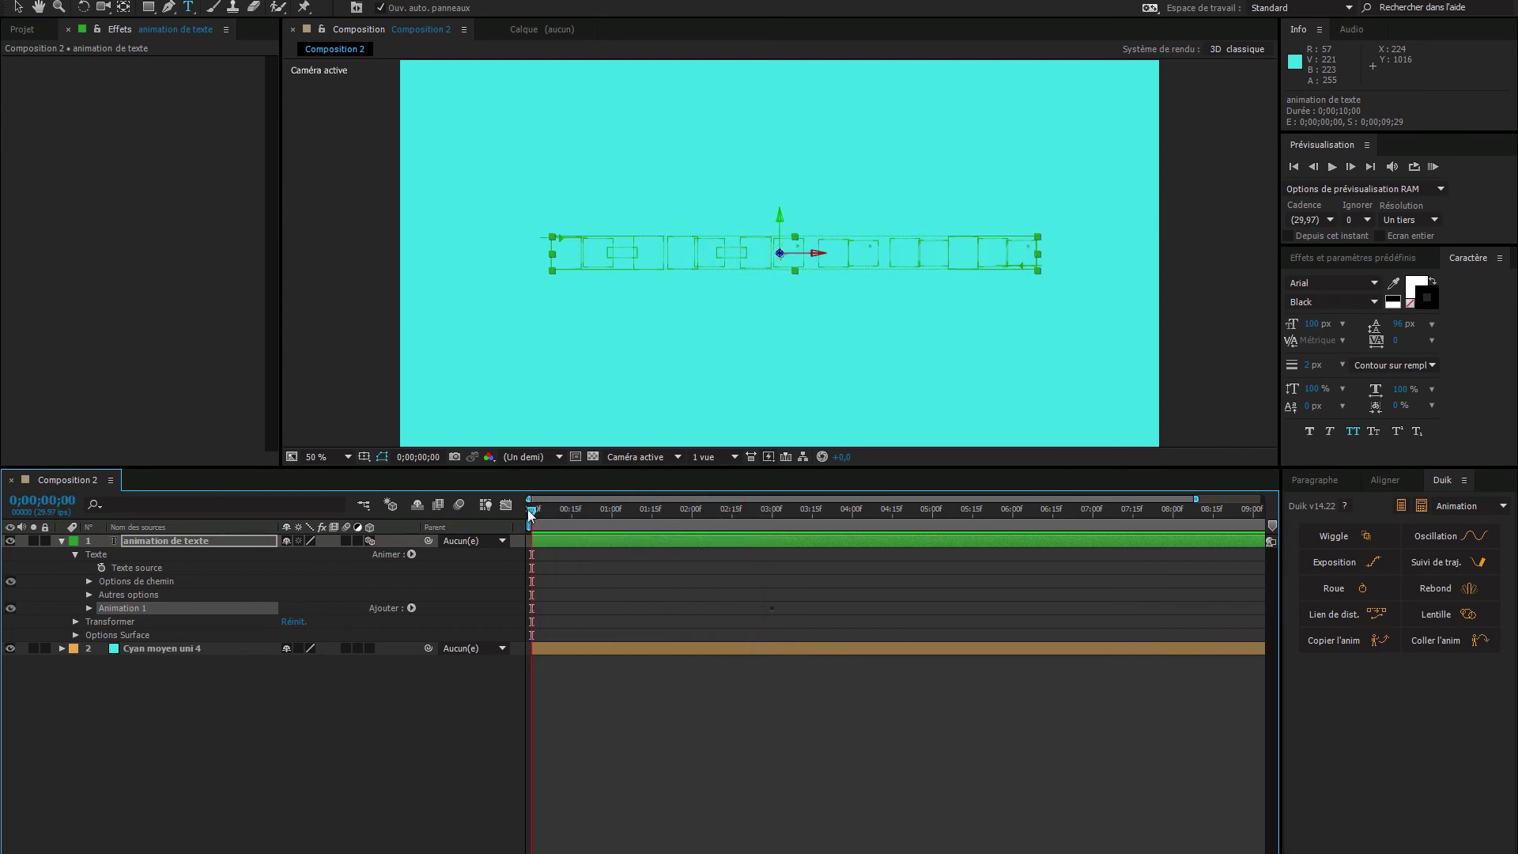